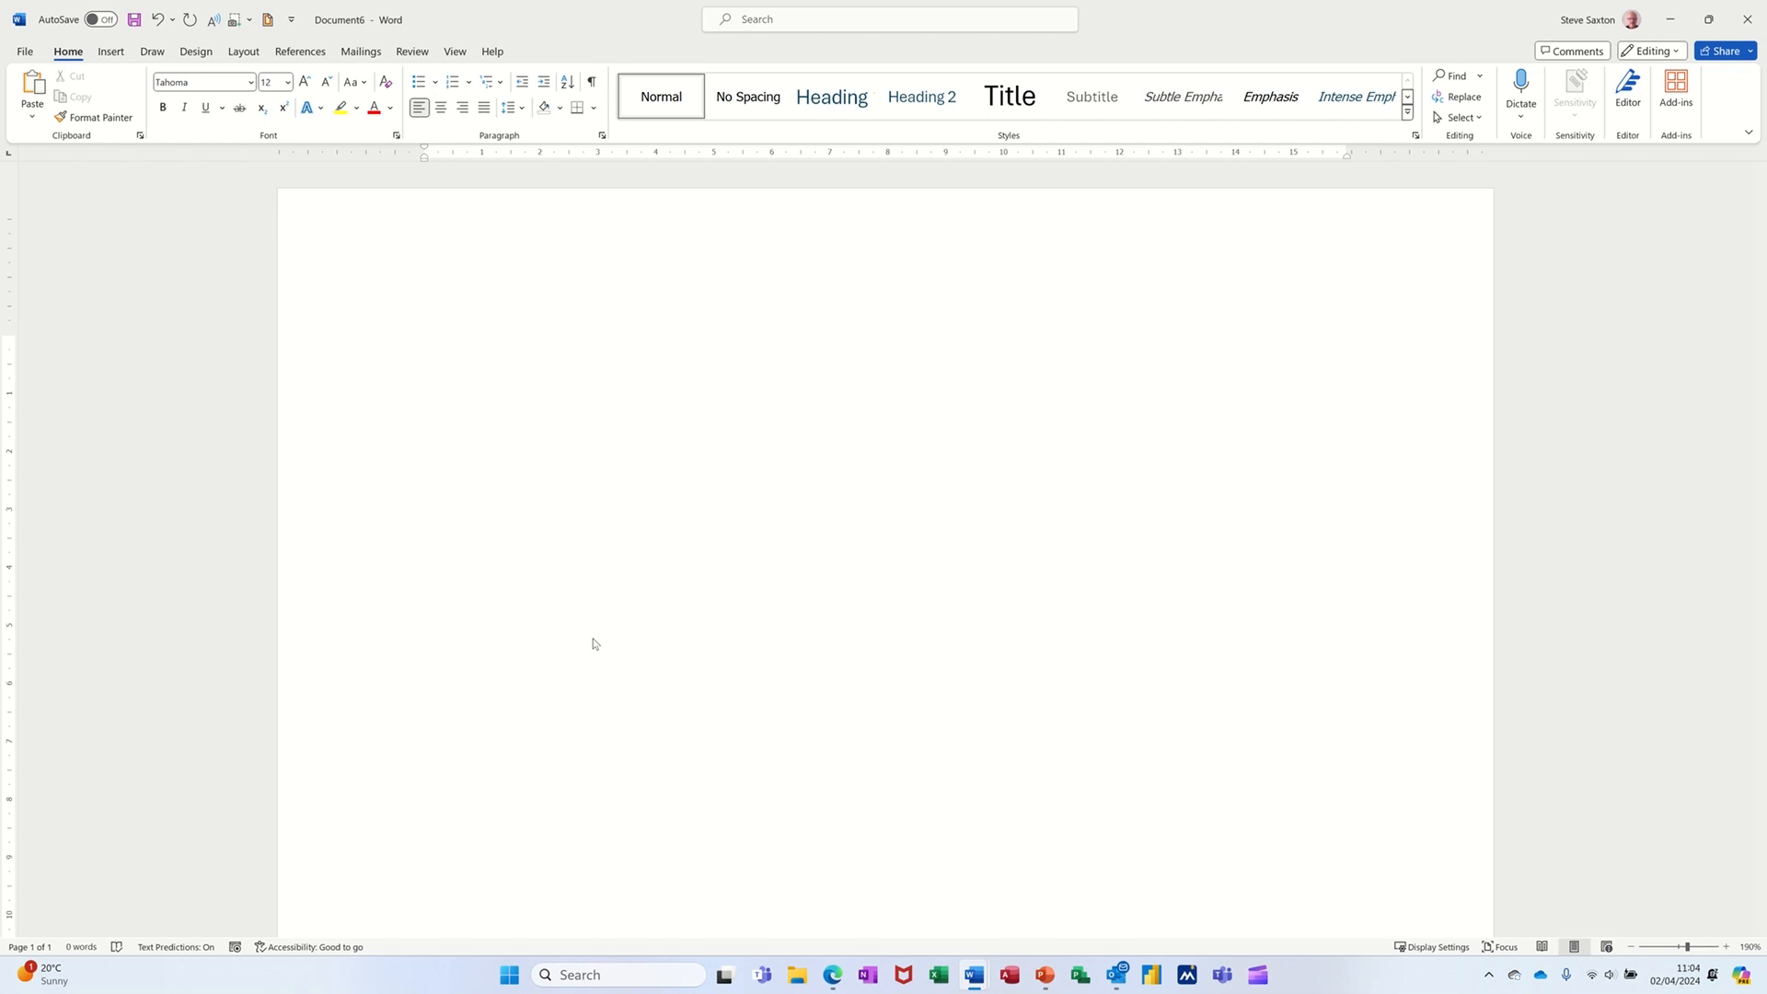
# - Insert the add1 AutoText entry to place the sender address and date
pyautogui.write('add')
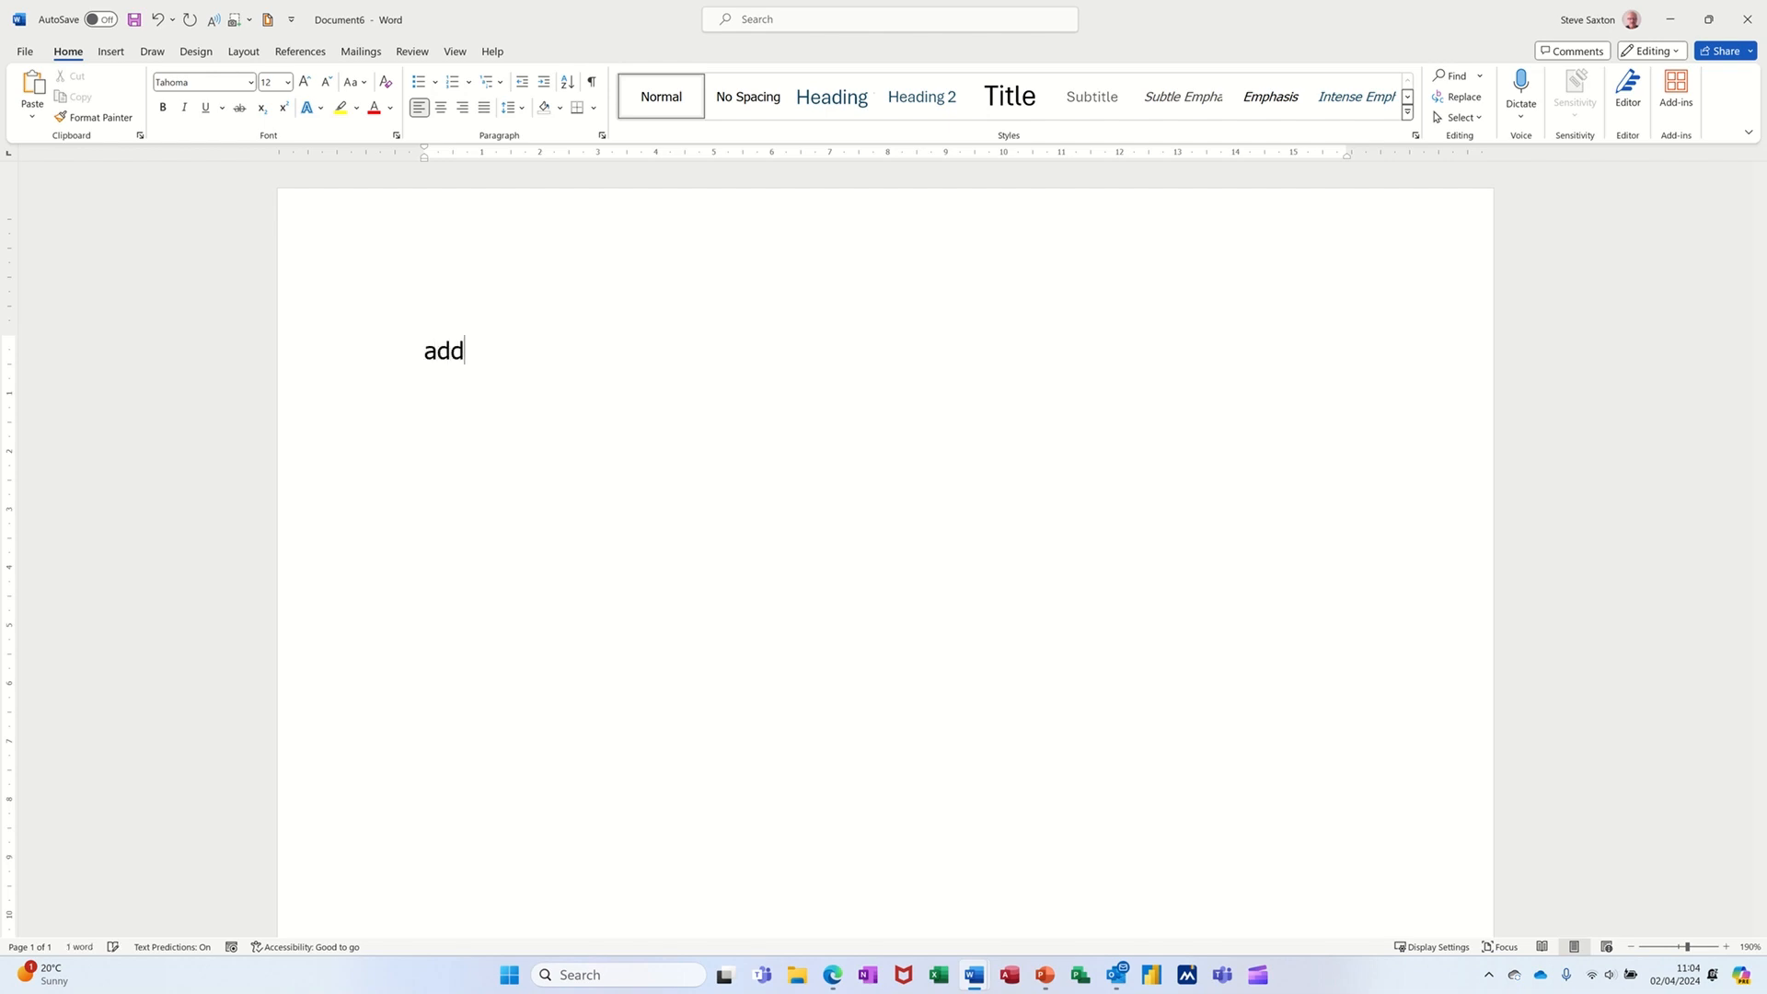
pyautogui.write('1')
pyautogui.press('F3')
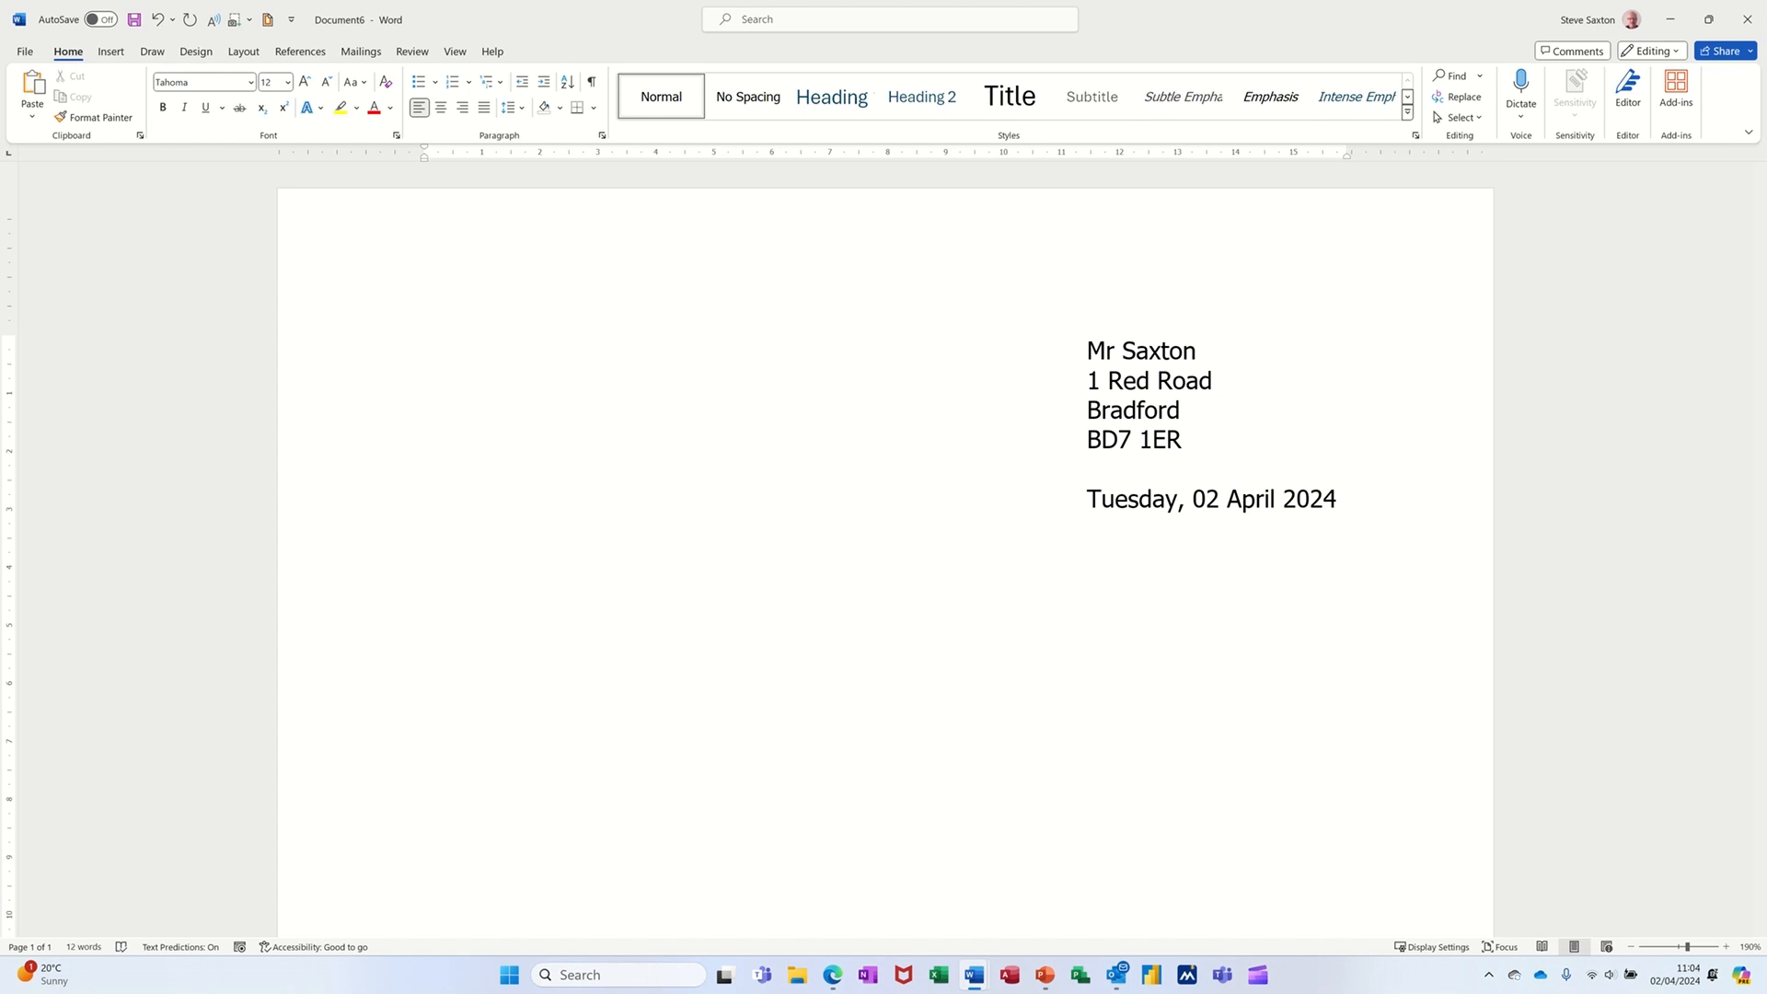
# - Insert the dear and block AutoText entries to add the greeting, welcome paragraph and closing
pyautogui.write('dear')
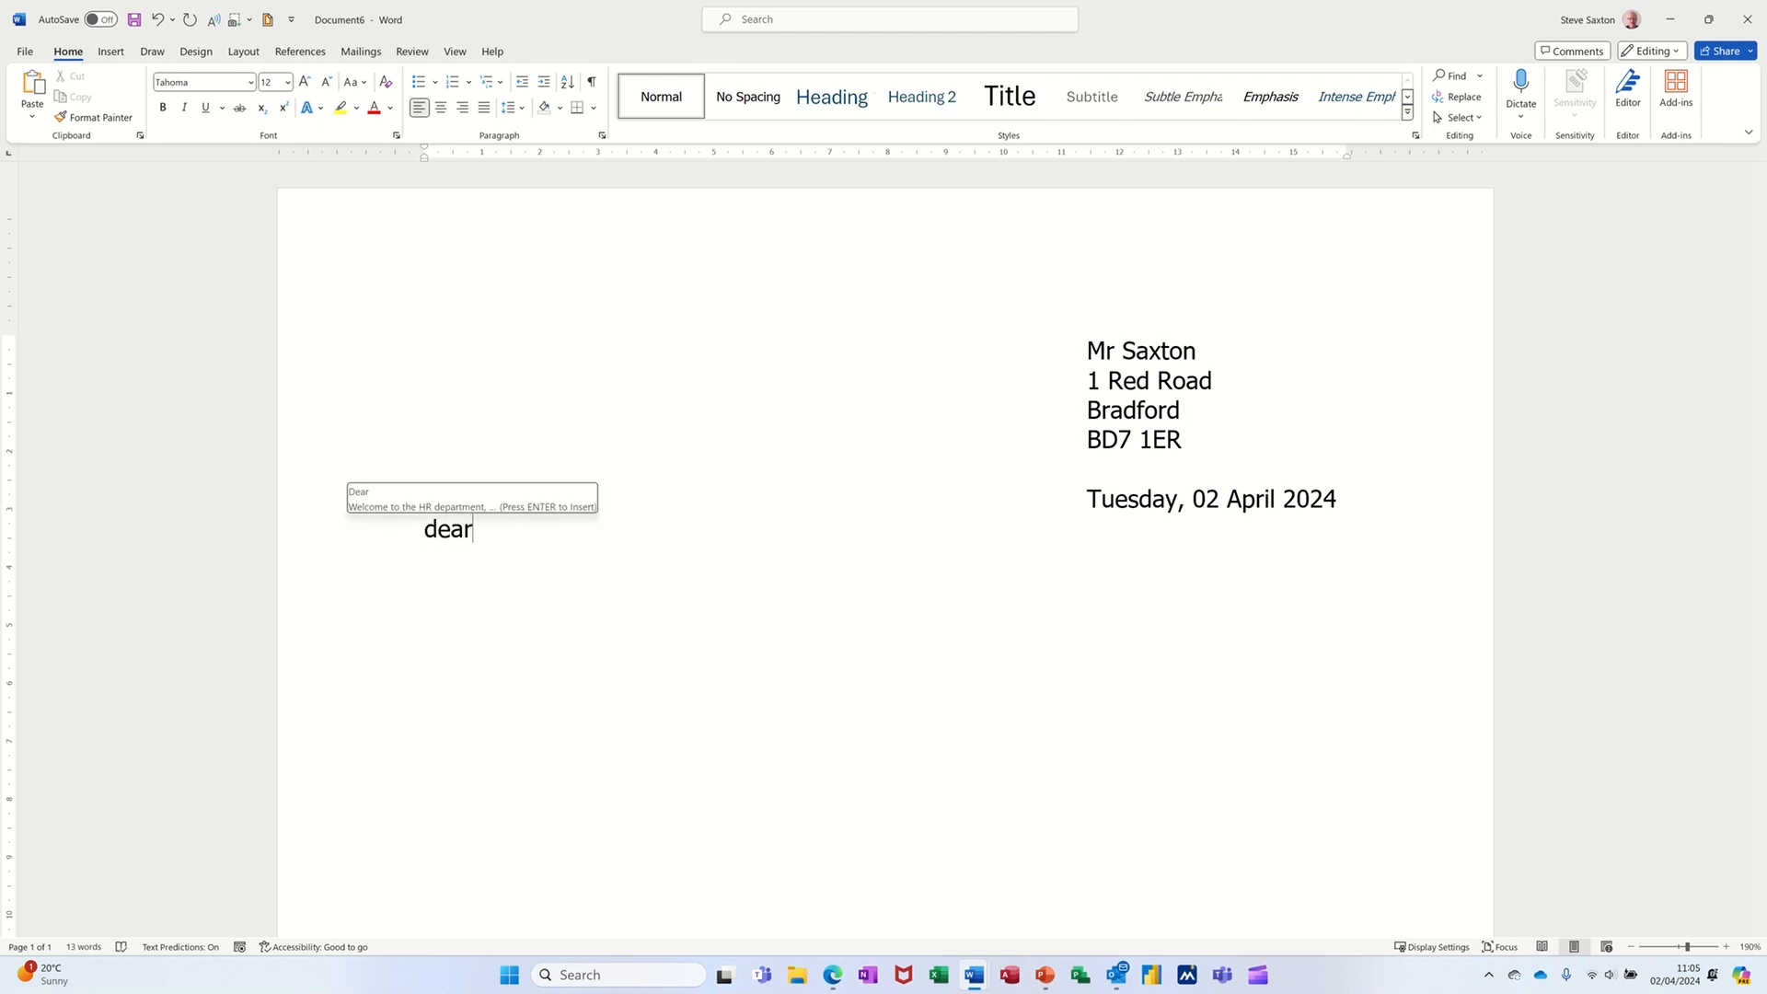
pyautogui.press('Return')
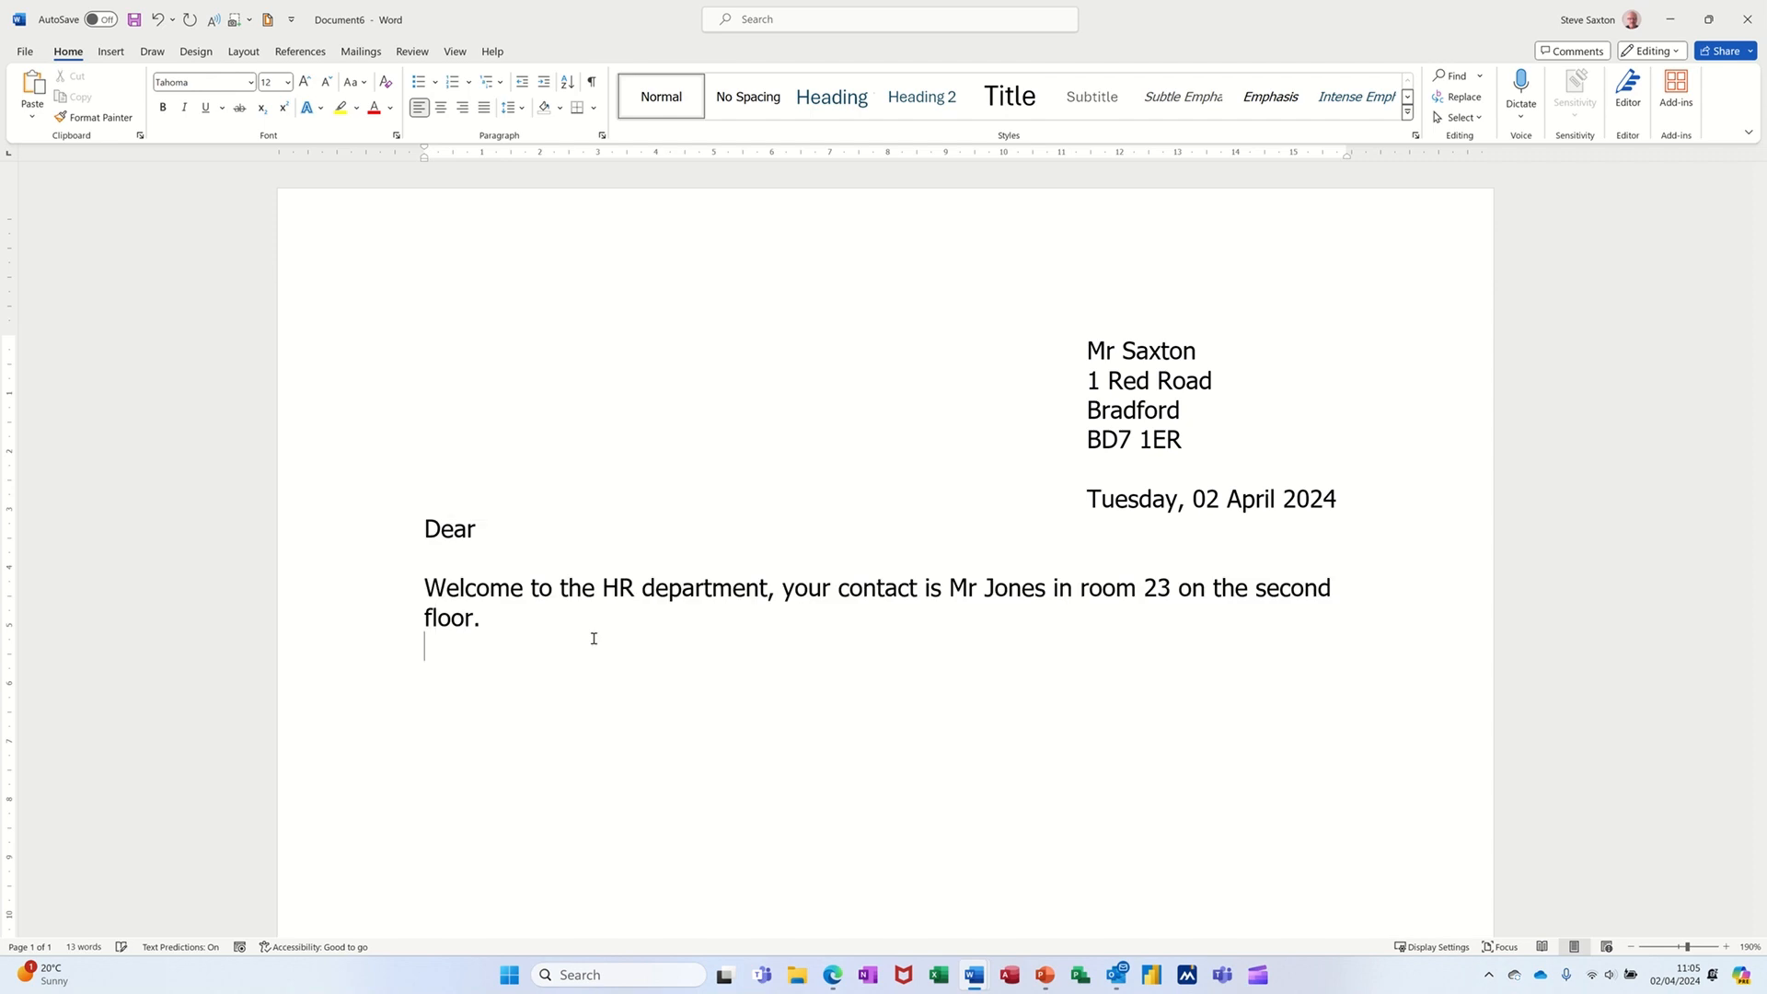
pyautogui.press('Return')
pyautogui.press('Return')
pyautogui.write('block')
pyautogui.press('Return')
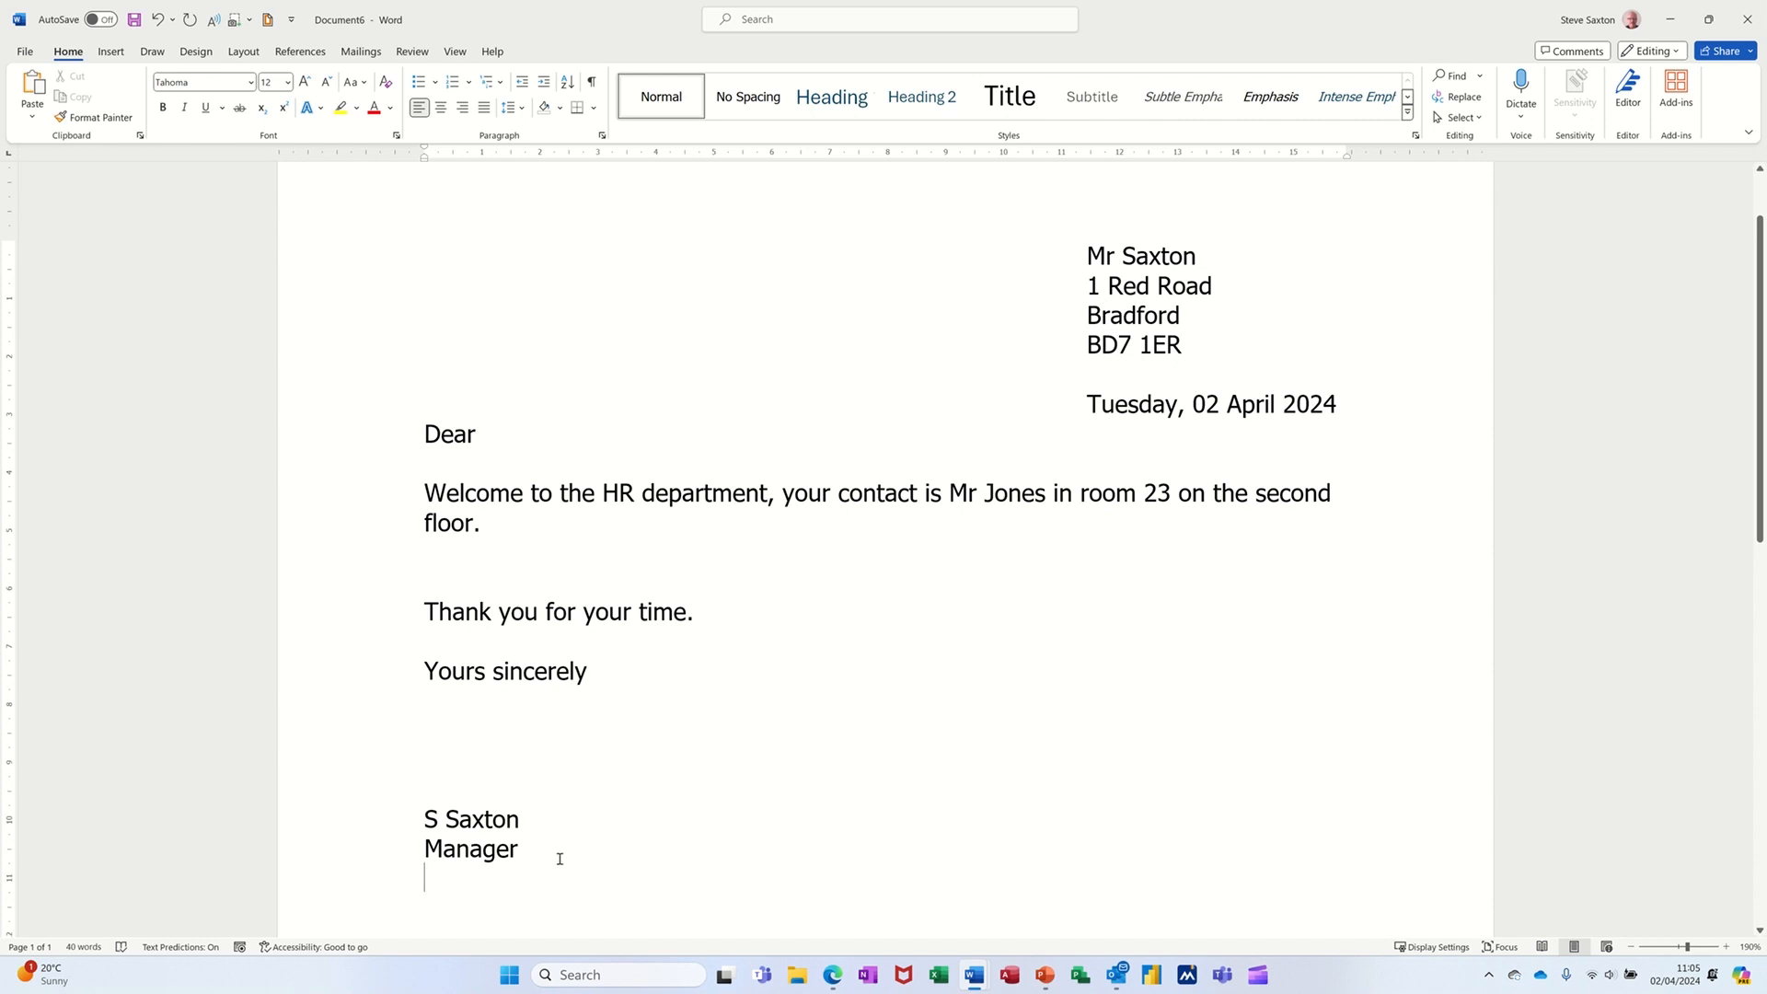
# - Select all the letter text and delete it
pyautogui.moveTo(560, 859); pyautogui.dragTo(362, 274)
pyautogui.press('Delete')
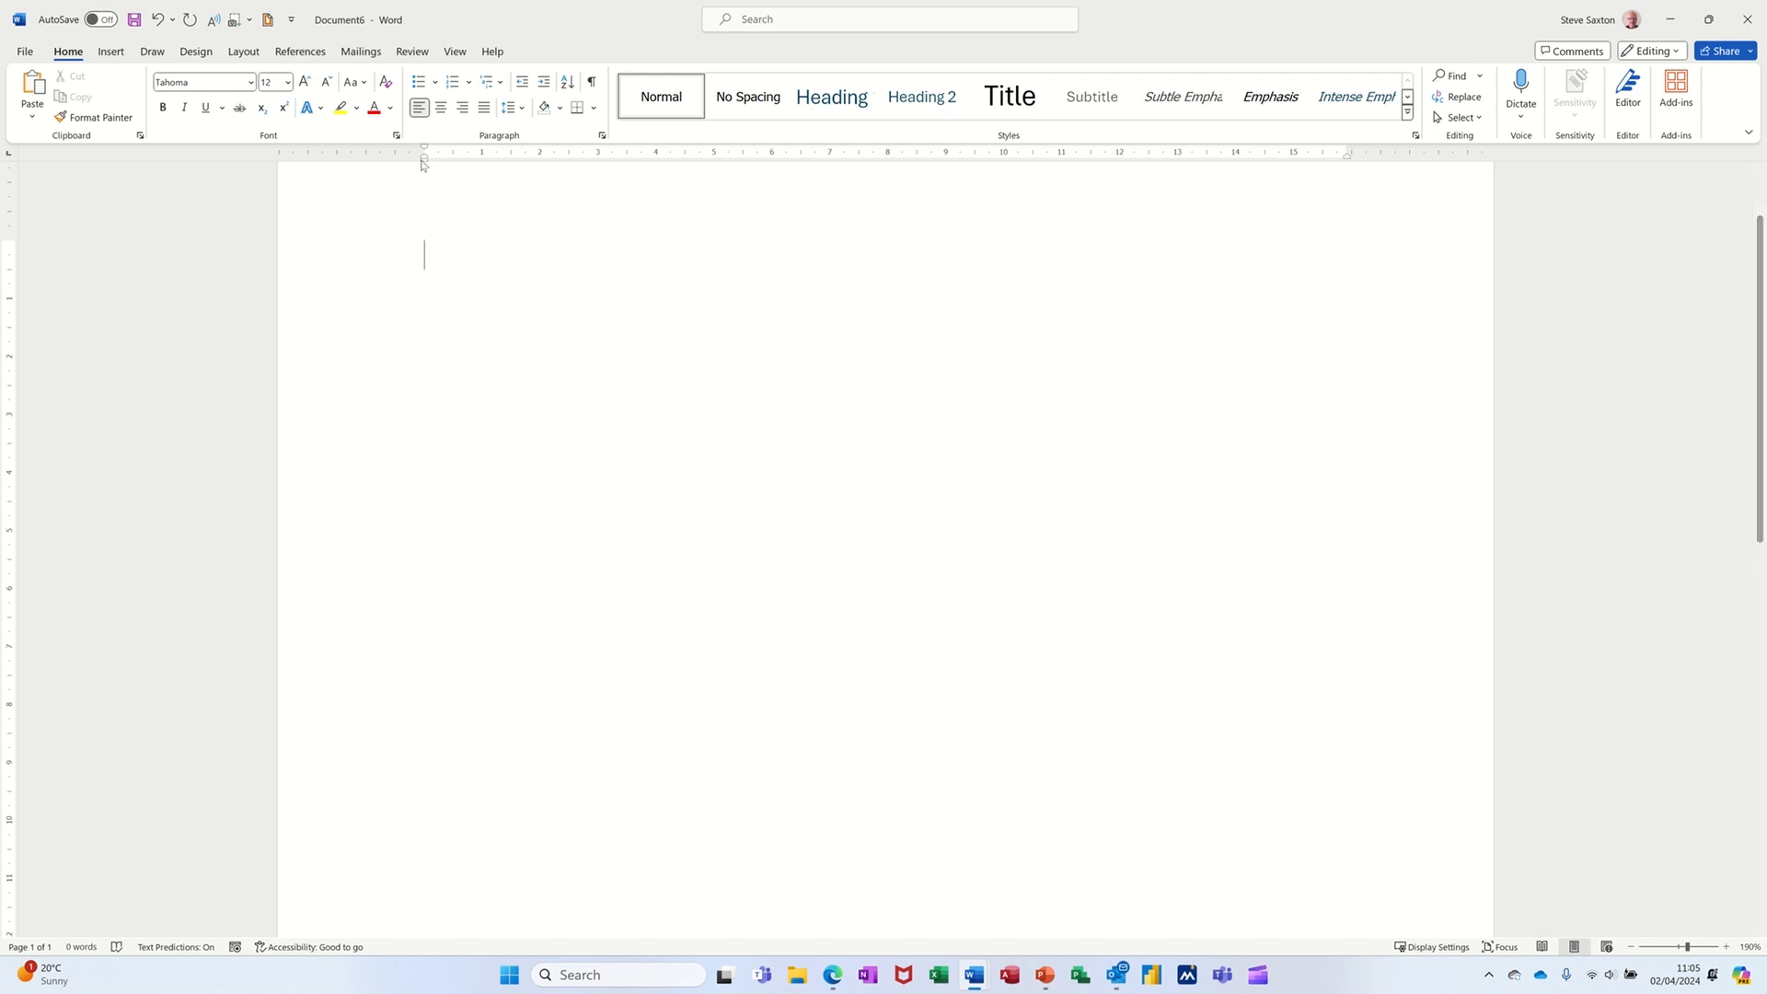
# - Move the left indent to about 11 cm and enter the recipient's name on the first line
pyautogui.moveTo(422, 163)
pyautogui.mouseDown()
pyautogui.moveTo(424, 254)
pyautogui.moveTo(497, 169)
pyautogui.moveTo(977, 211)
pyautogui.moveTo(1063, 185)
pyautogui.mouseUp()
pyautogui.write('Mrs A ')
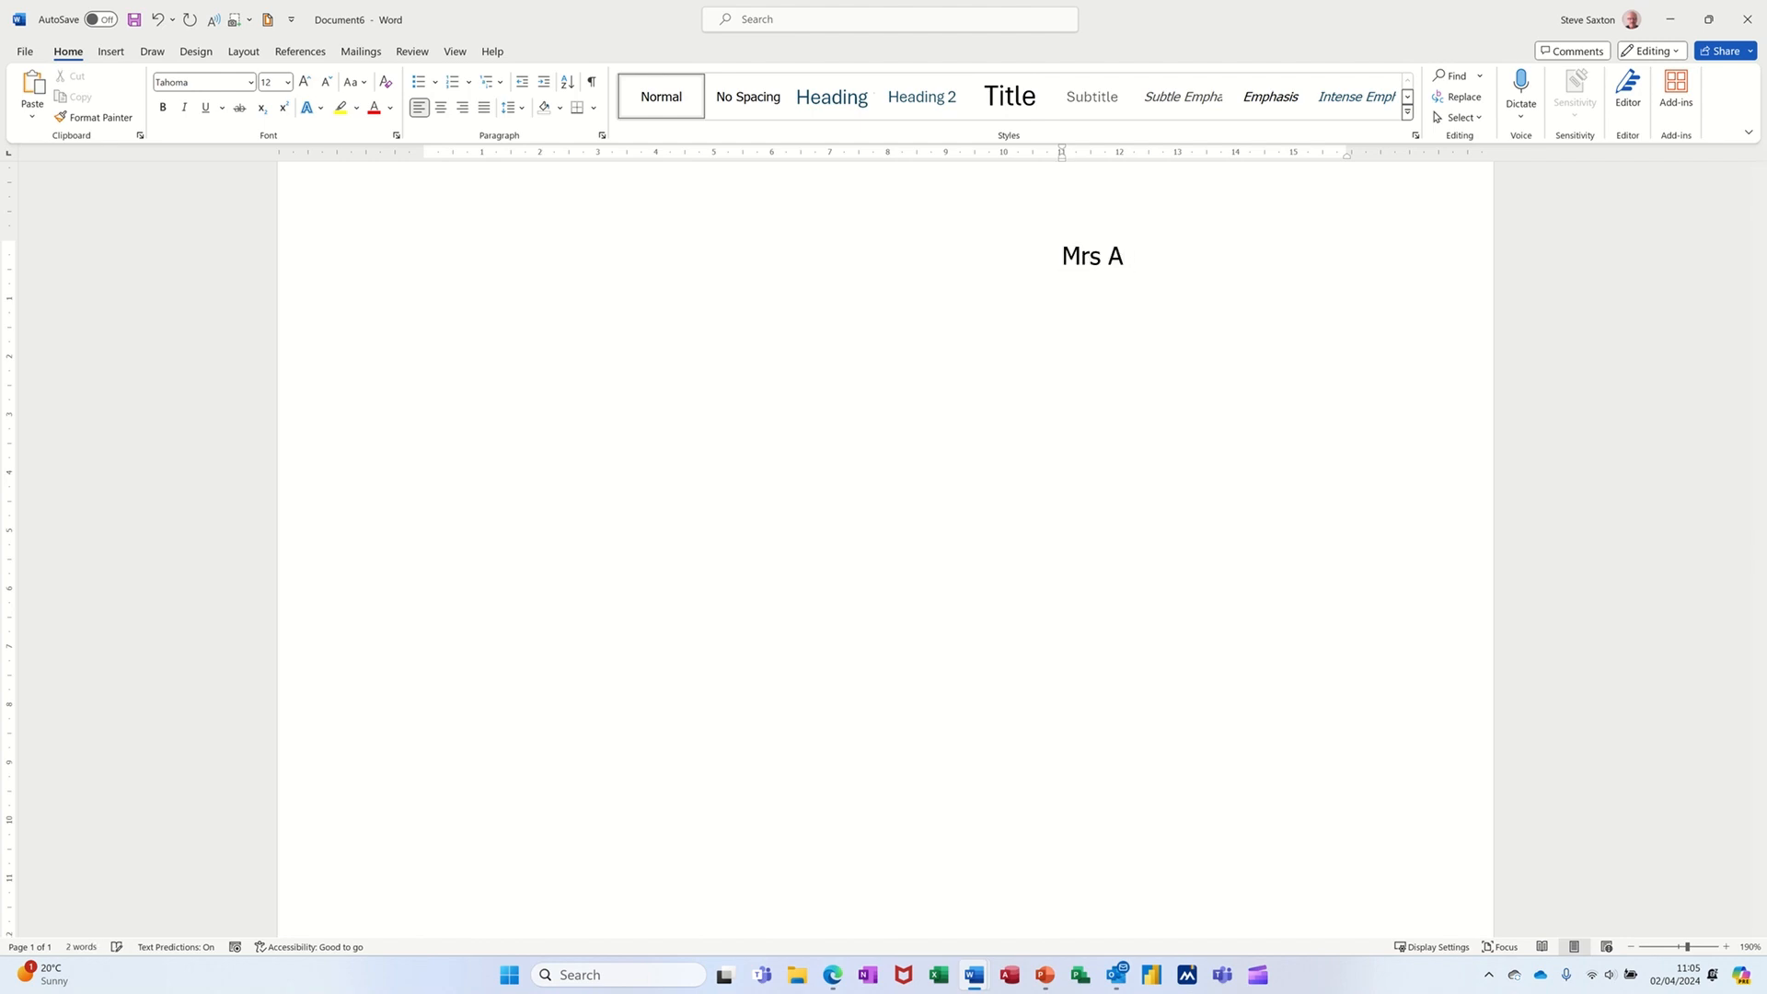
pyautogui.write('Briggs')
pyautogui.press('Return')
# - Enter the recipient's street, town and postcode on separate lines below the name
pyautogui.write('1 Red')
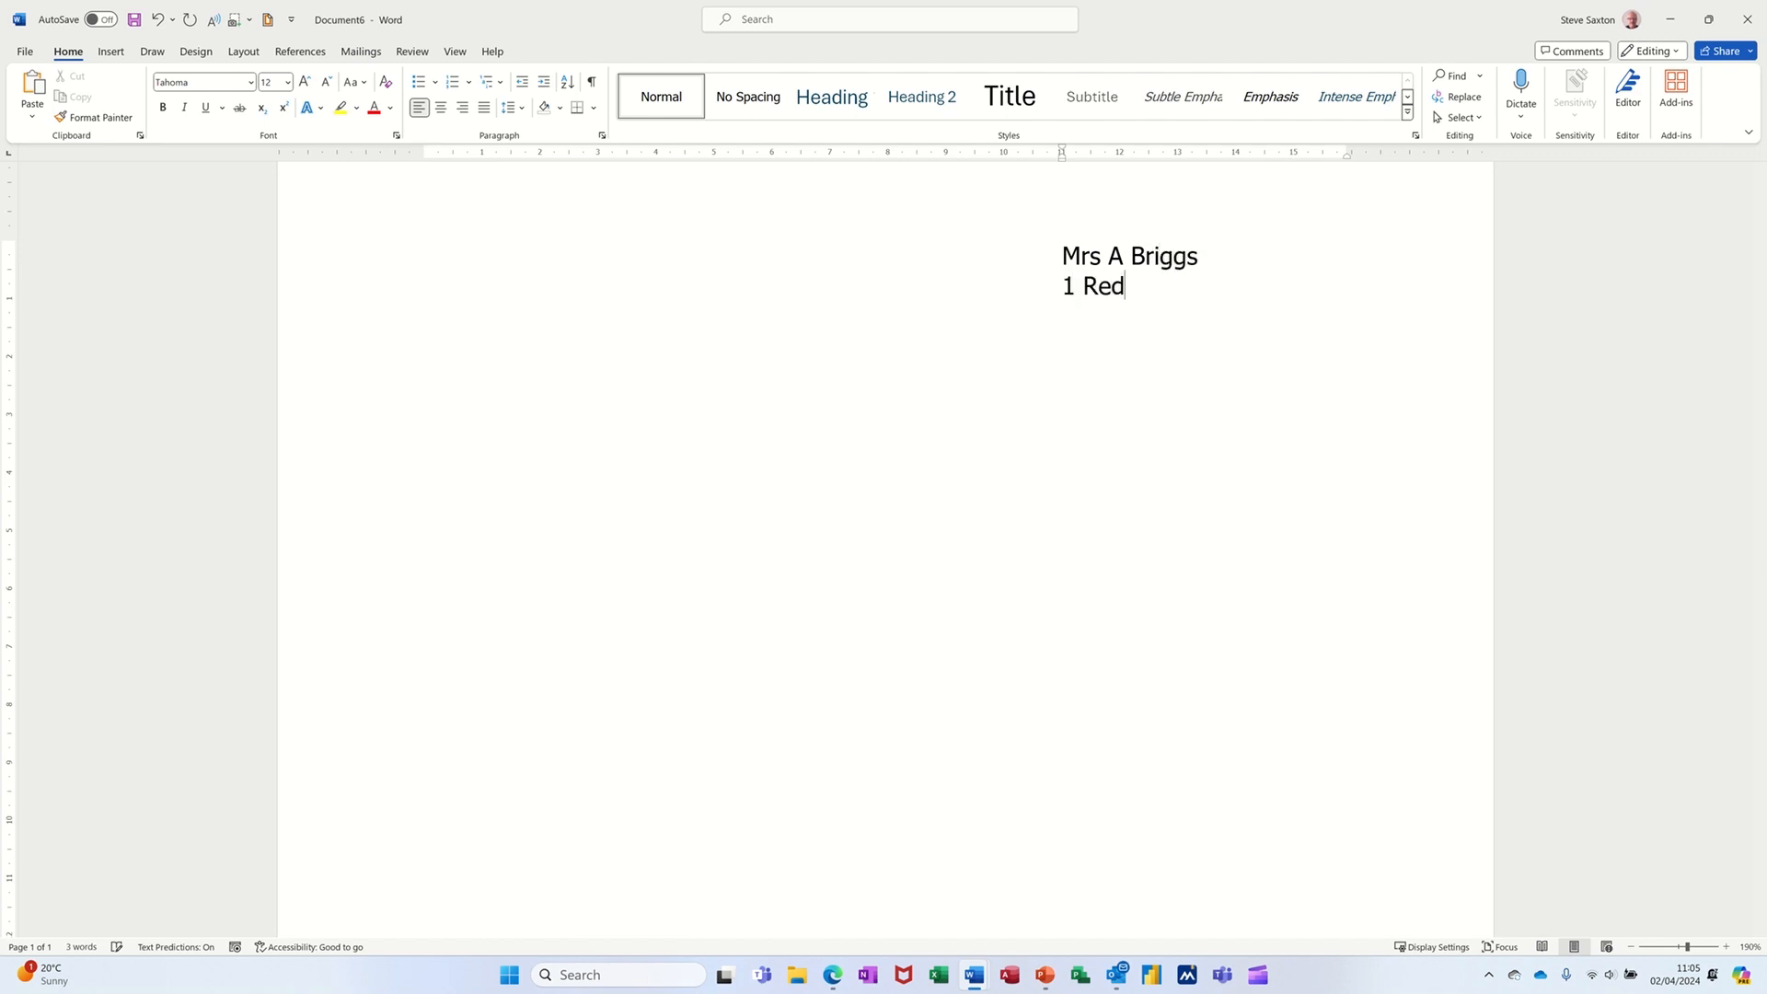
pyautogui.write(' Road')
pyautogui.press('Return')
pyautogui.write('Leeds')
pyautogui.press('Return')
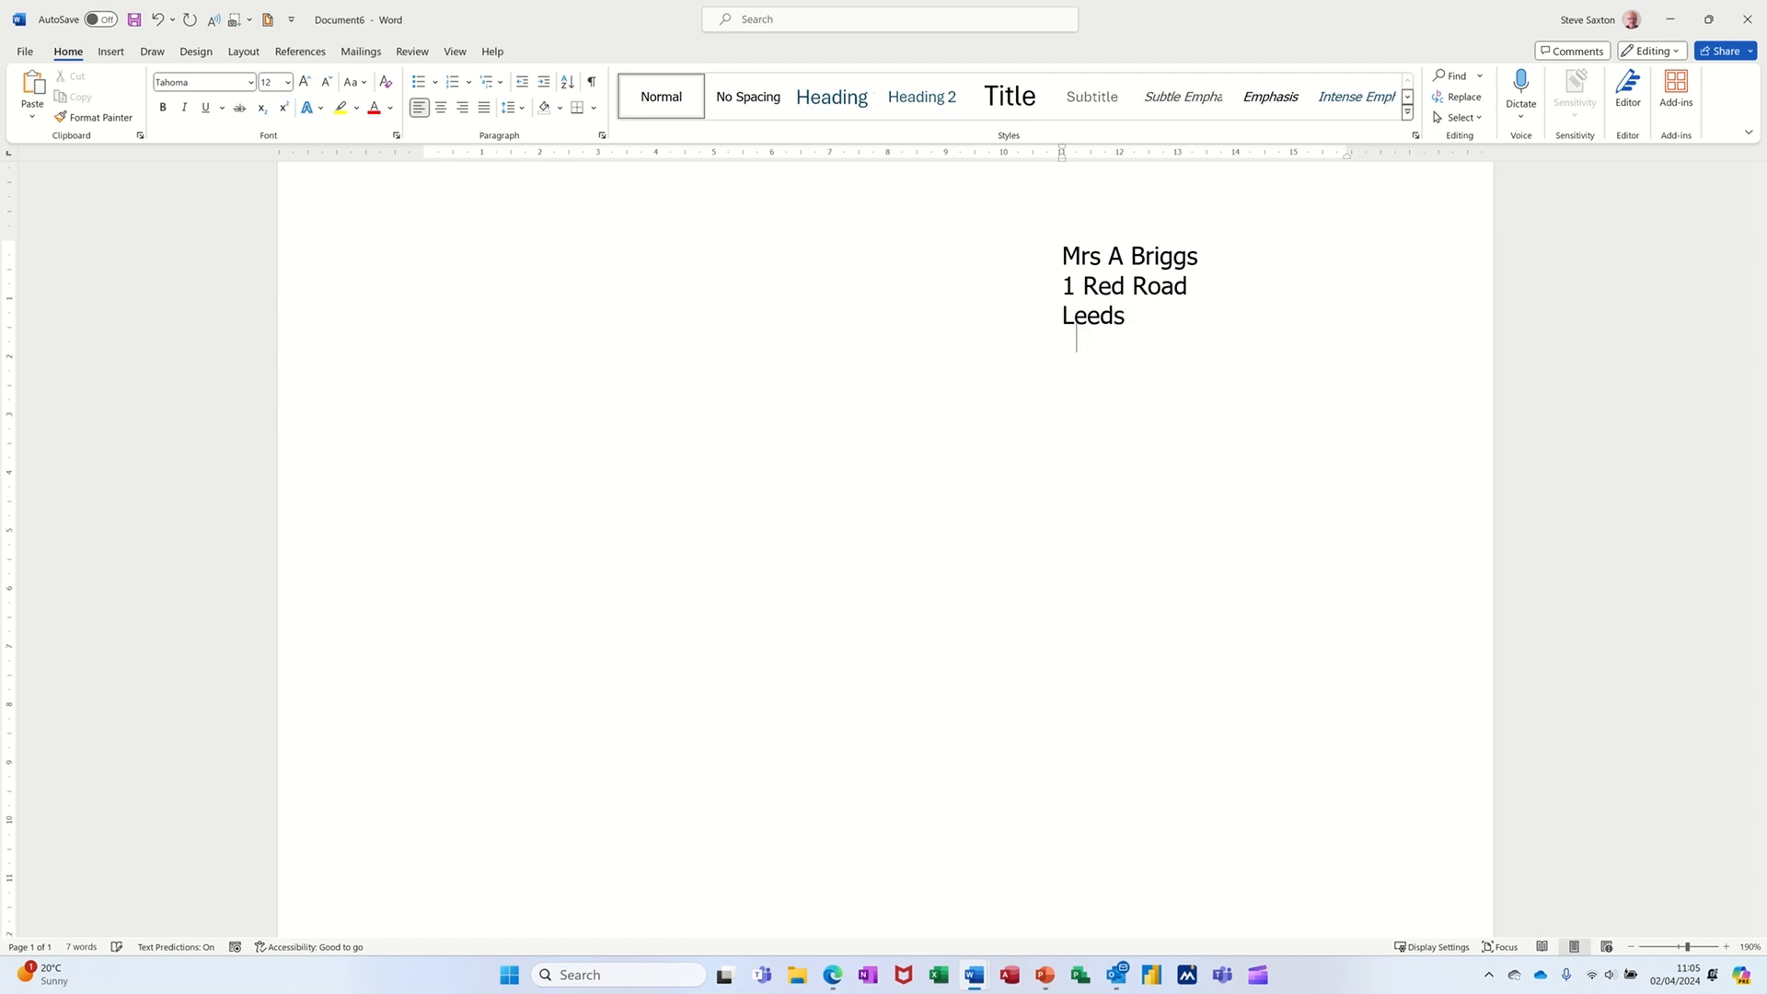
pyautogui.write('LS1 2DF')
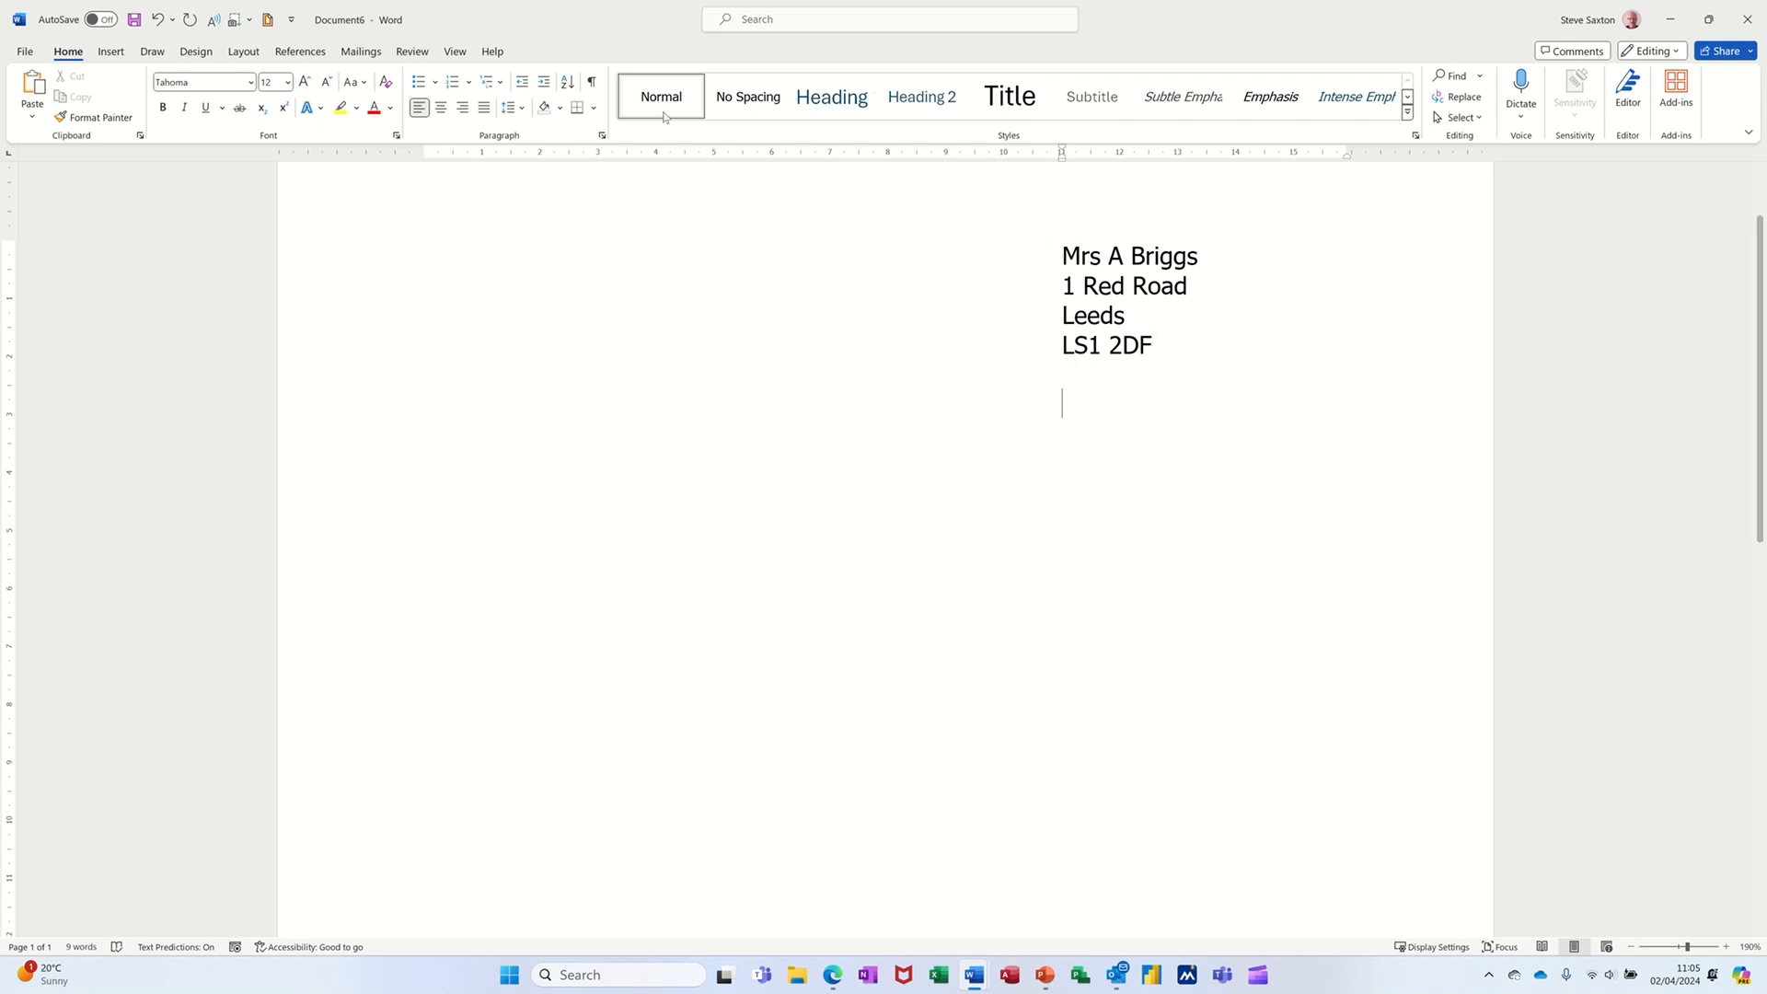
# - Insert the current date in the Tuesday, 02 April 2024 format and start a new line after it
pyautogui.click(122, 55)
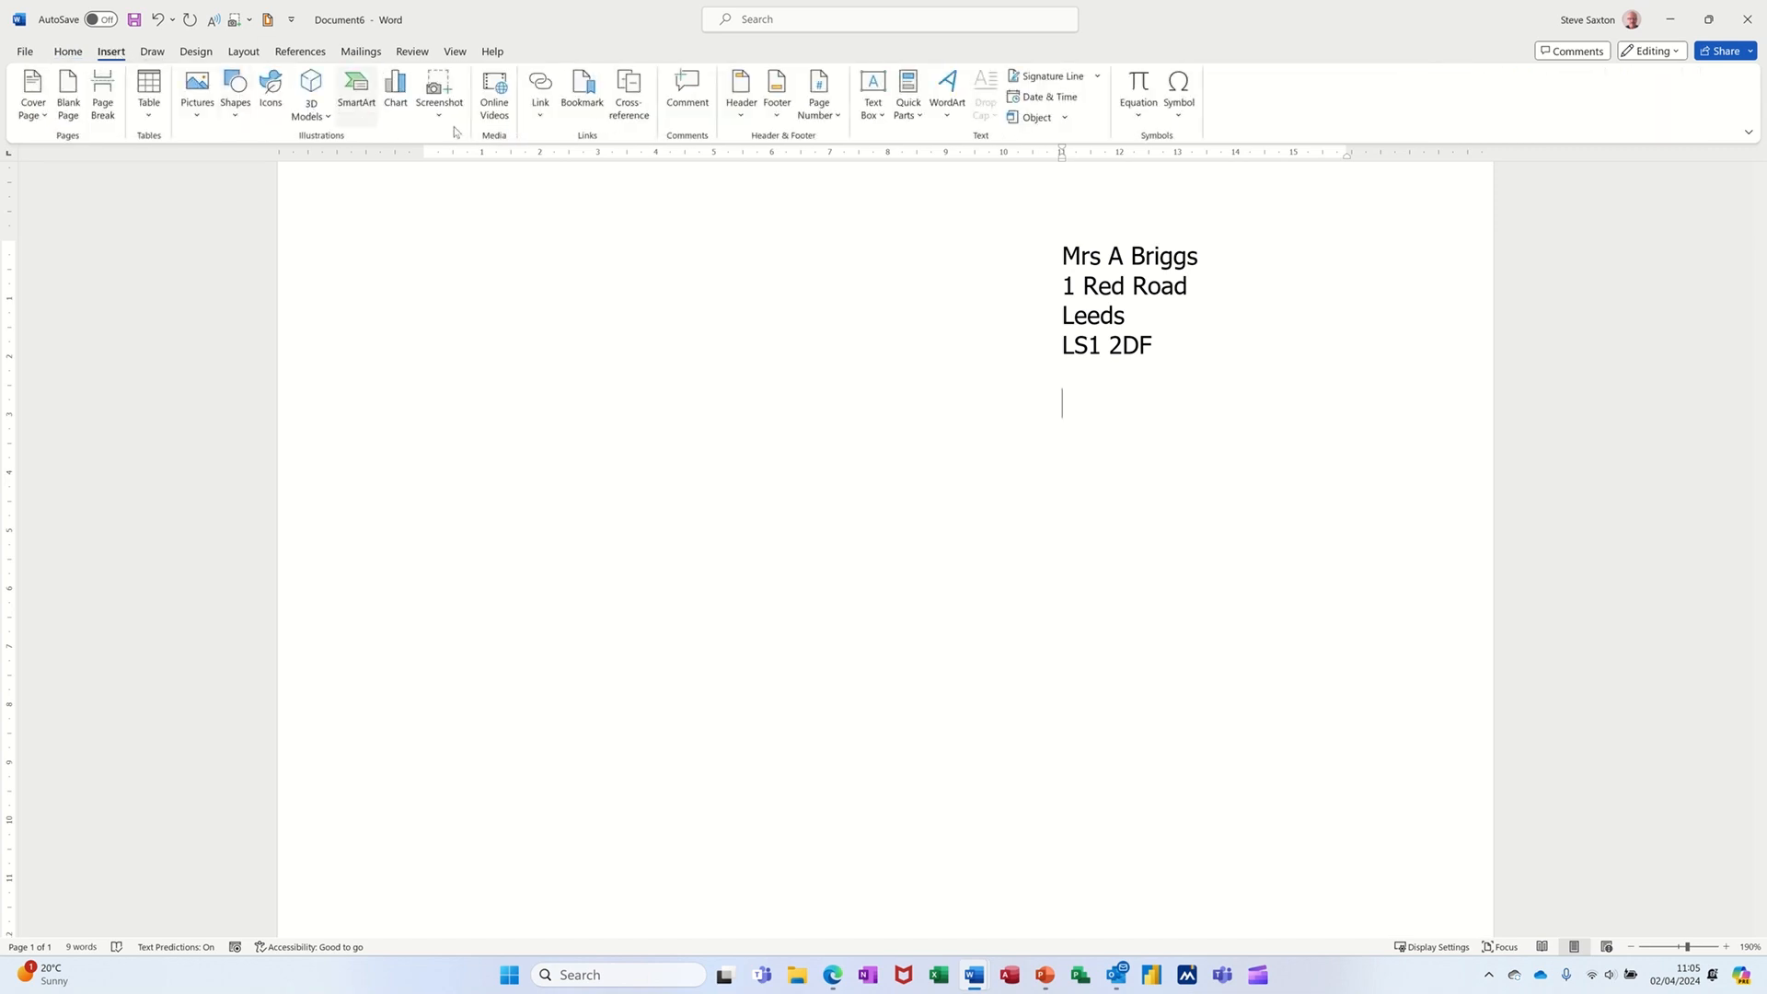
pyautogui.click(1024, 98)
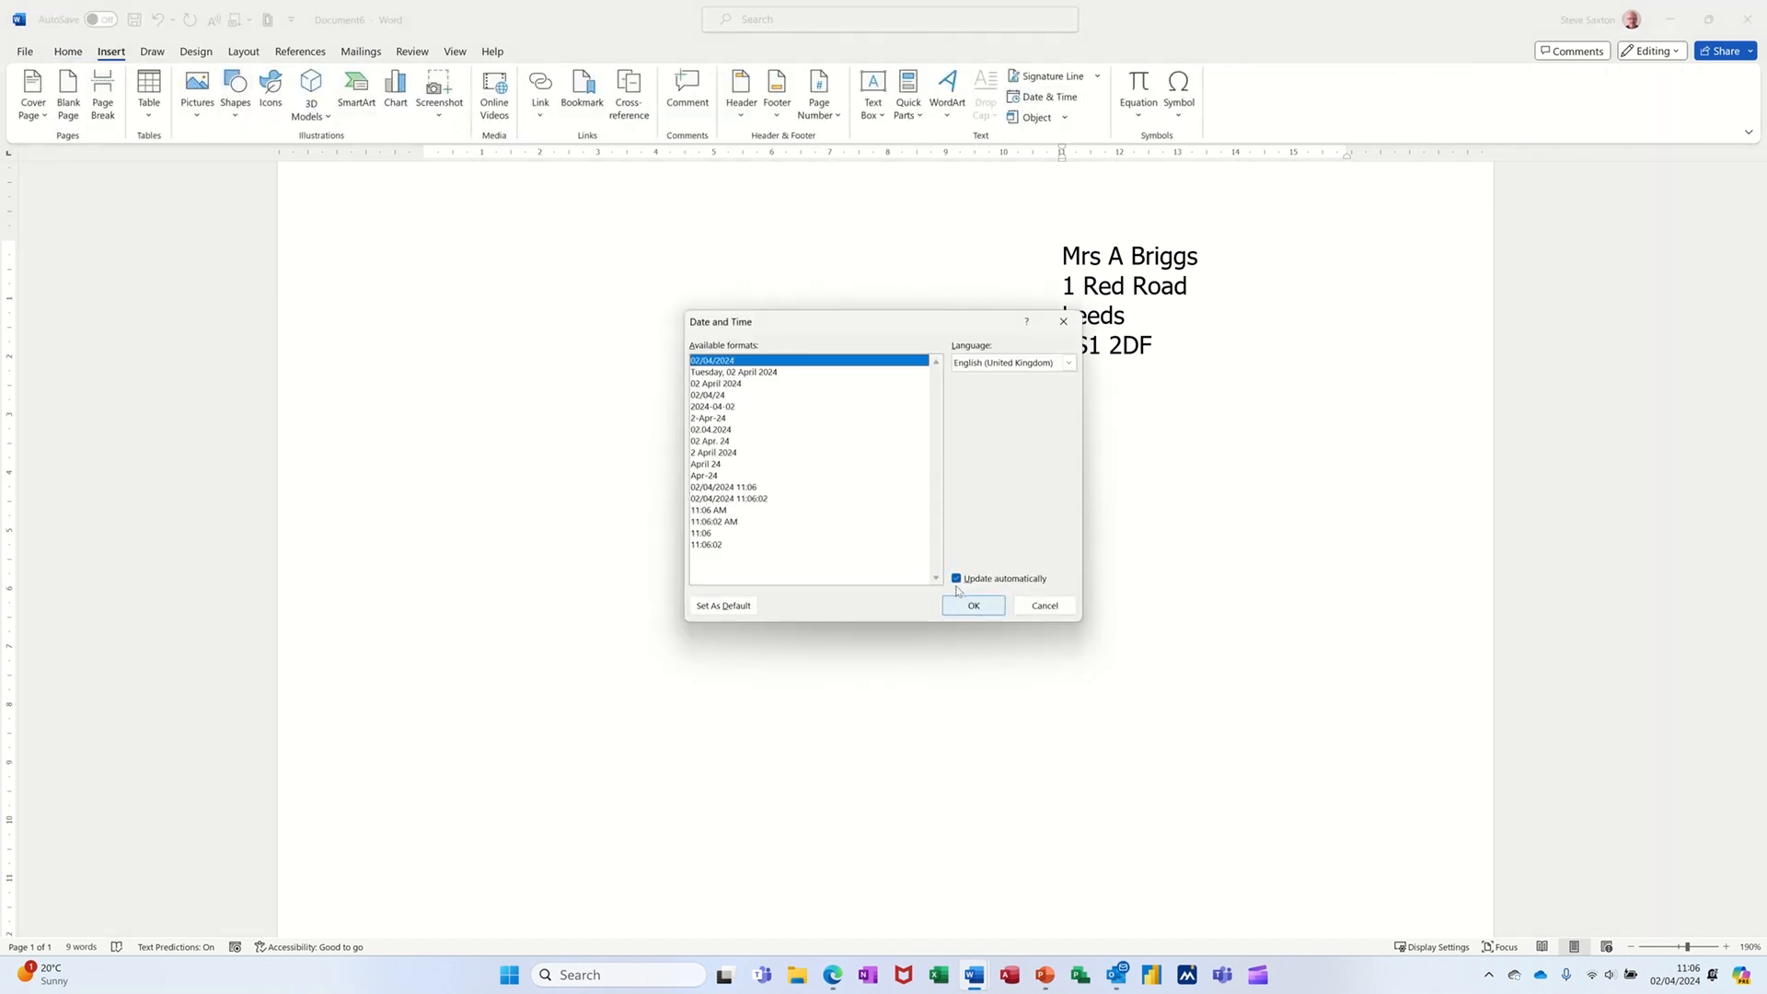
pyautogui.click(767, 376)
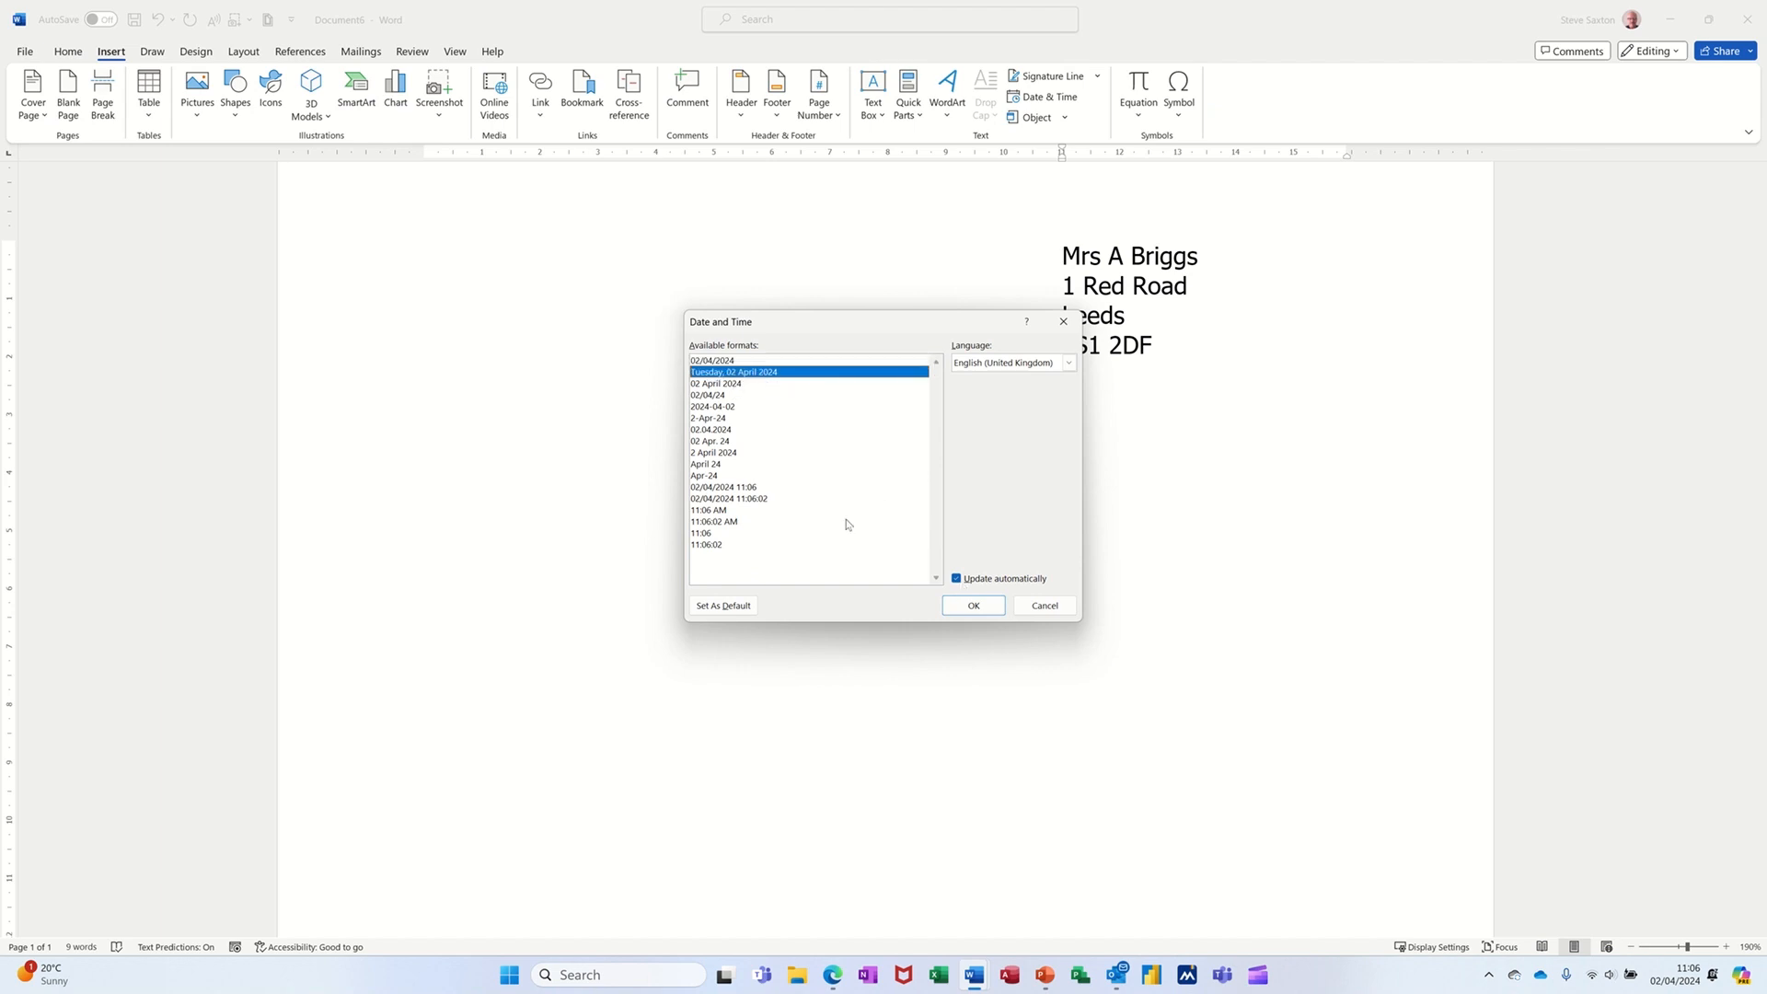
pyautogui.click(969, 607)
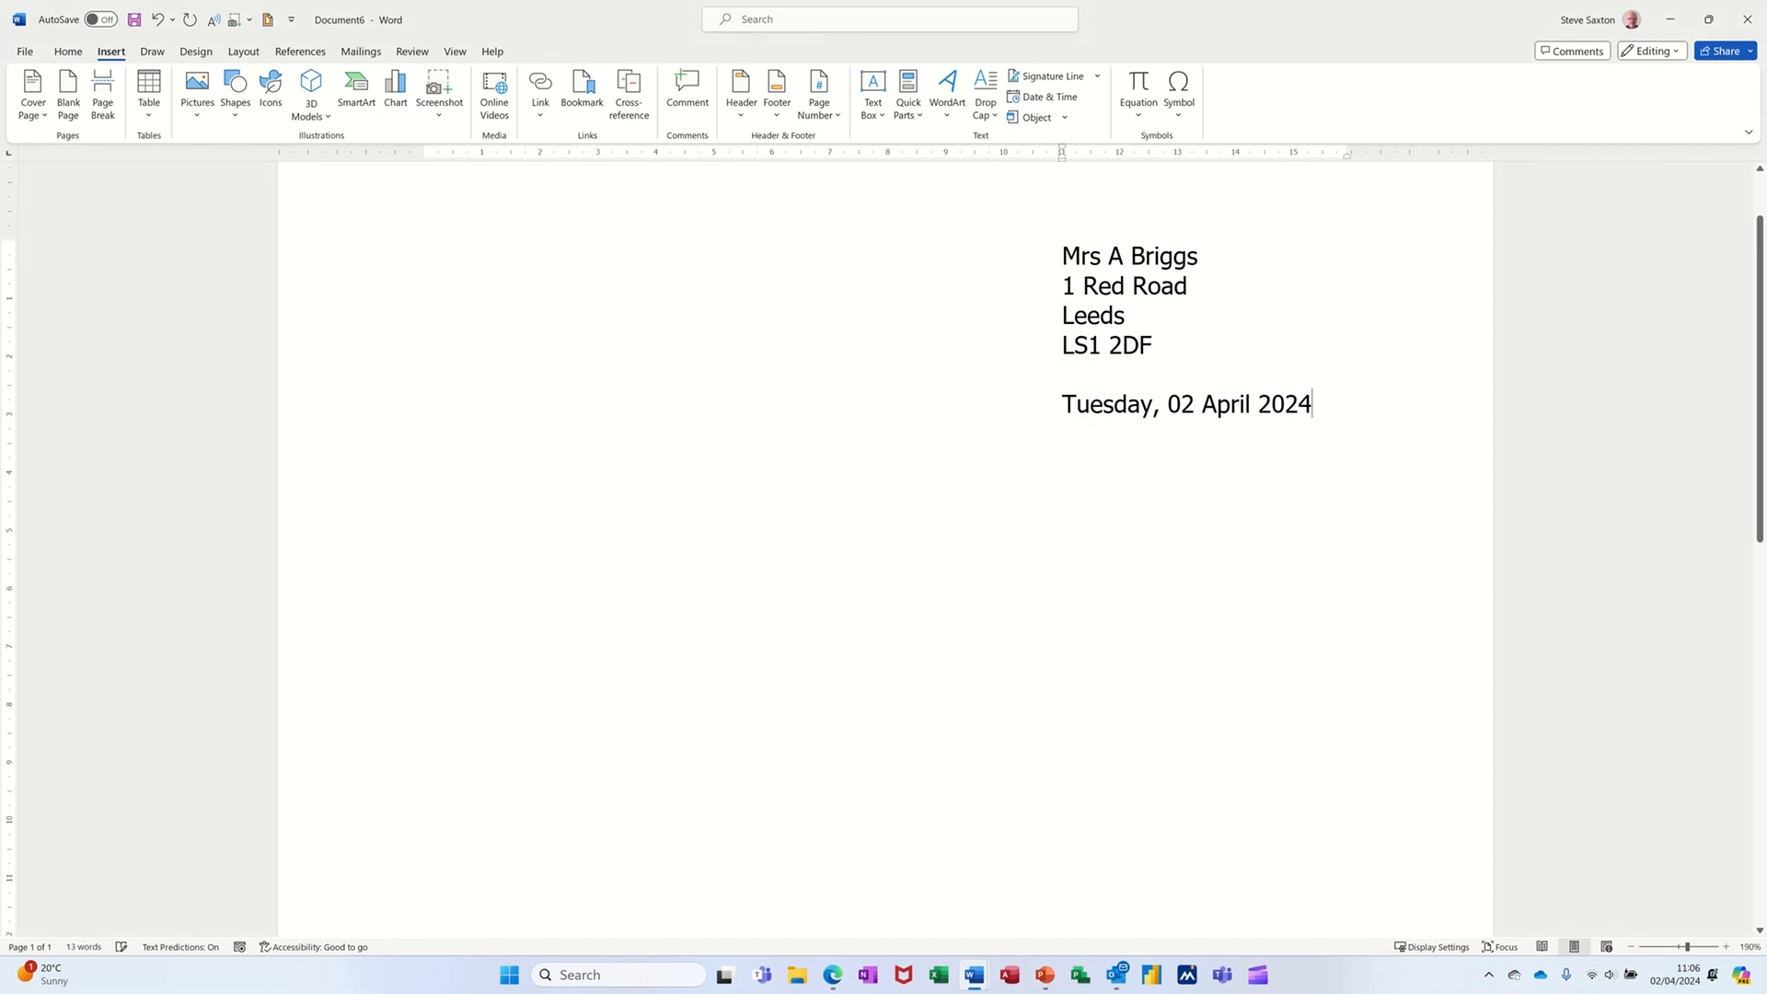
pyautogui.click(1067, 404)
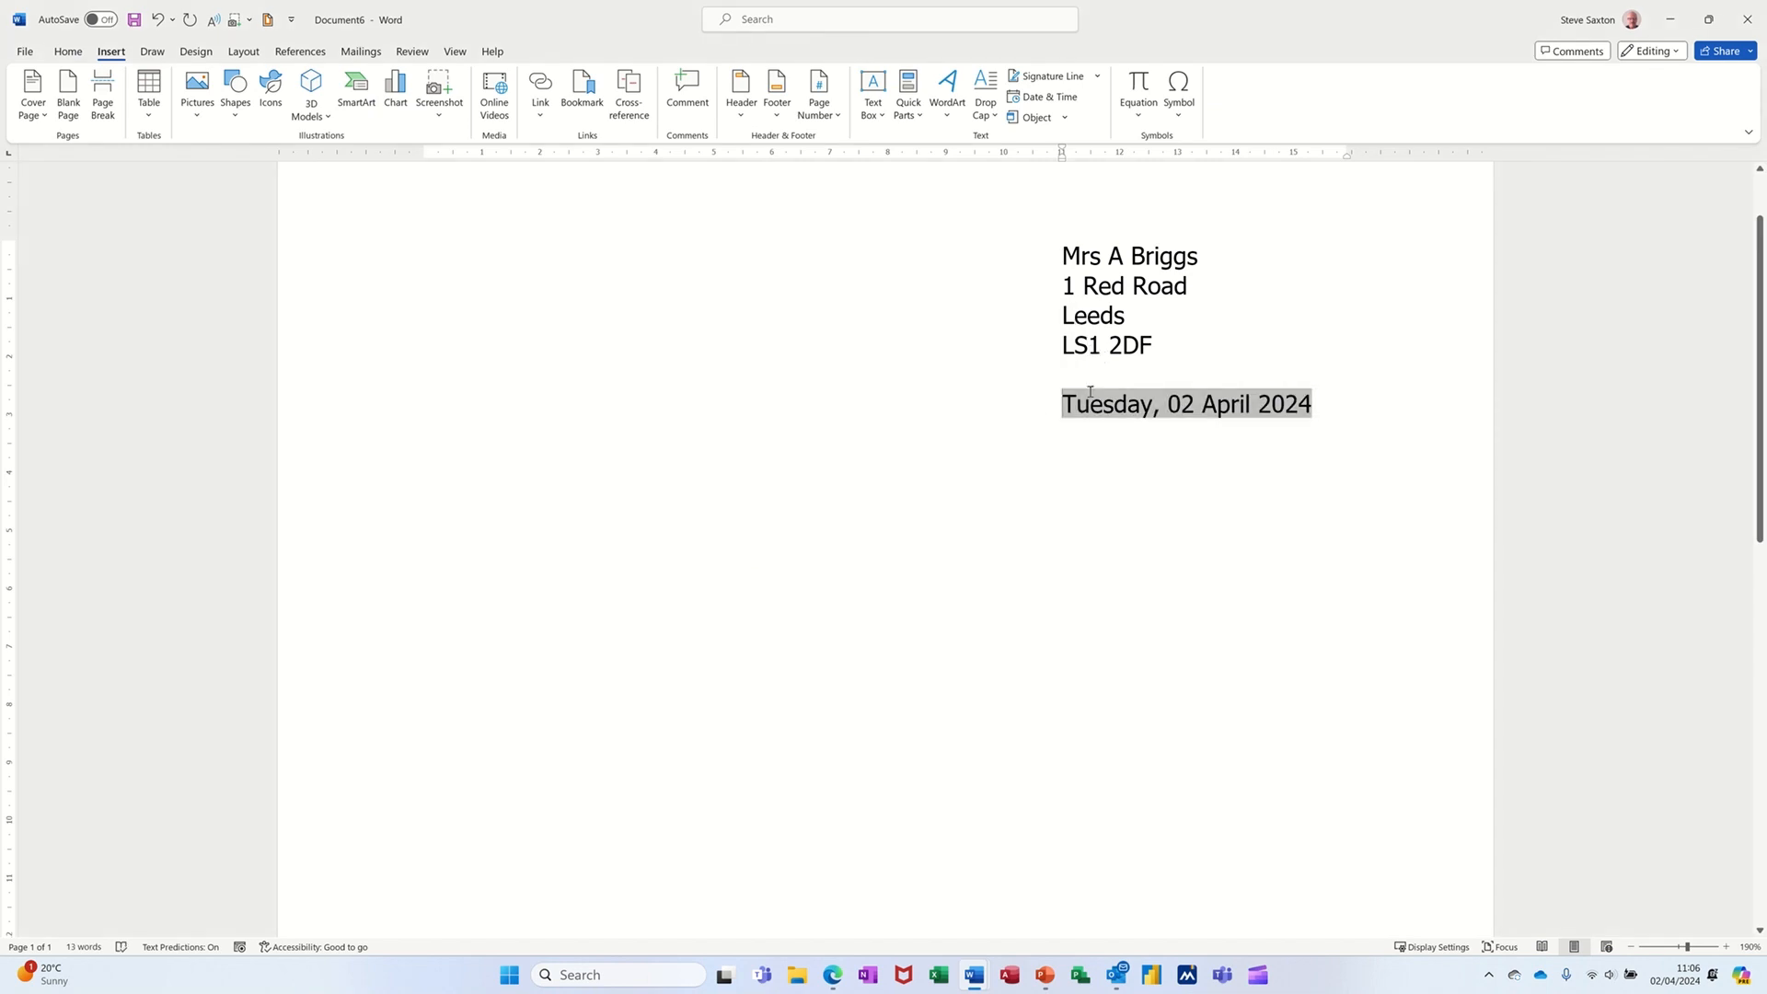
pyautogui.press('Return')
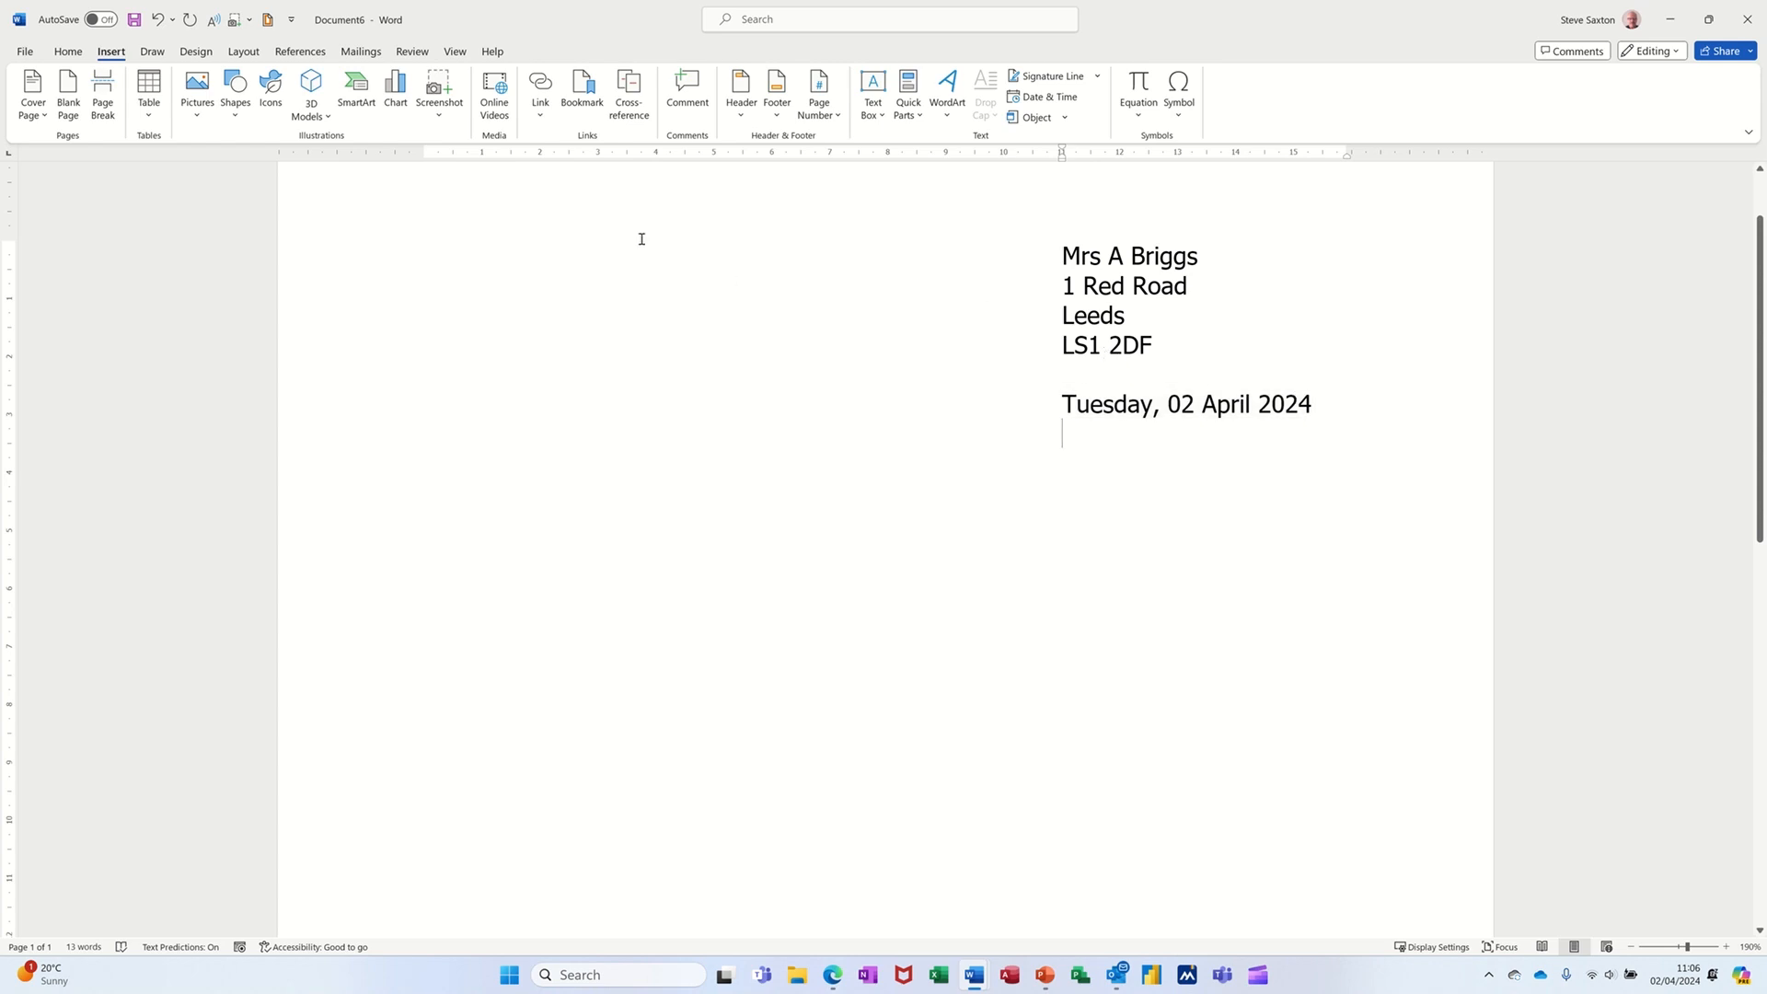
# - Select the address and date block and save it as a new AutoText entry named title in the General category
pyautogui.moveTo(350, 260); pyautogui.dragTo(354, 416)
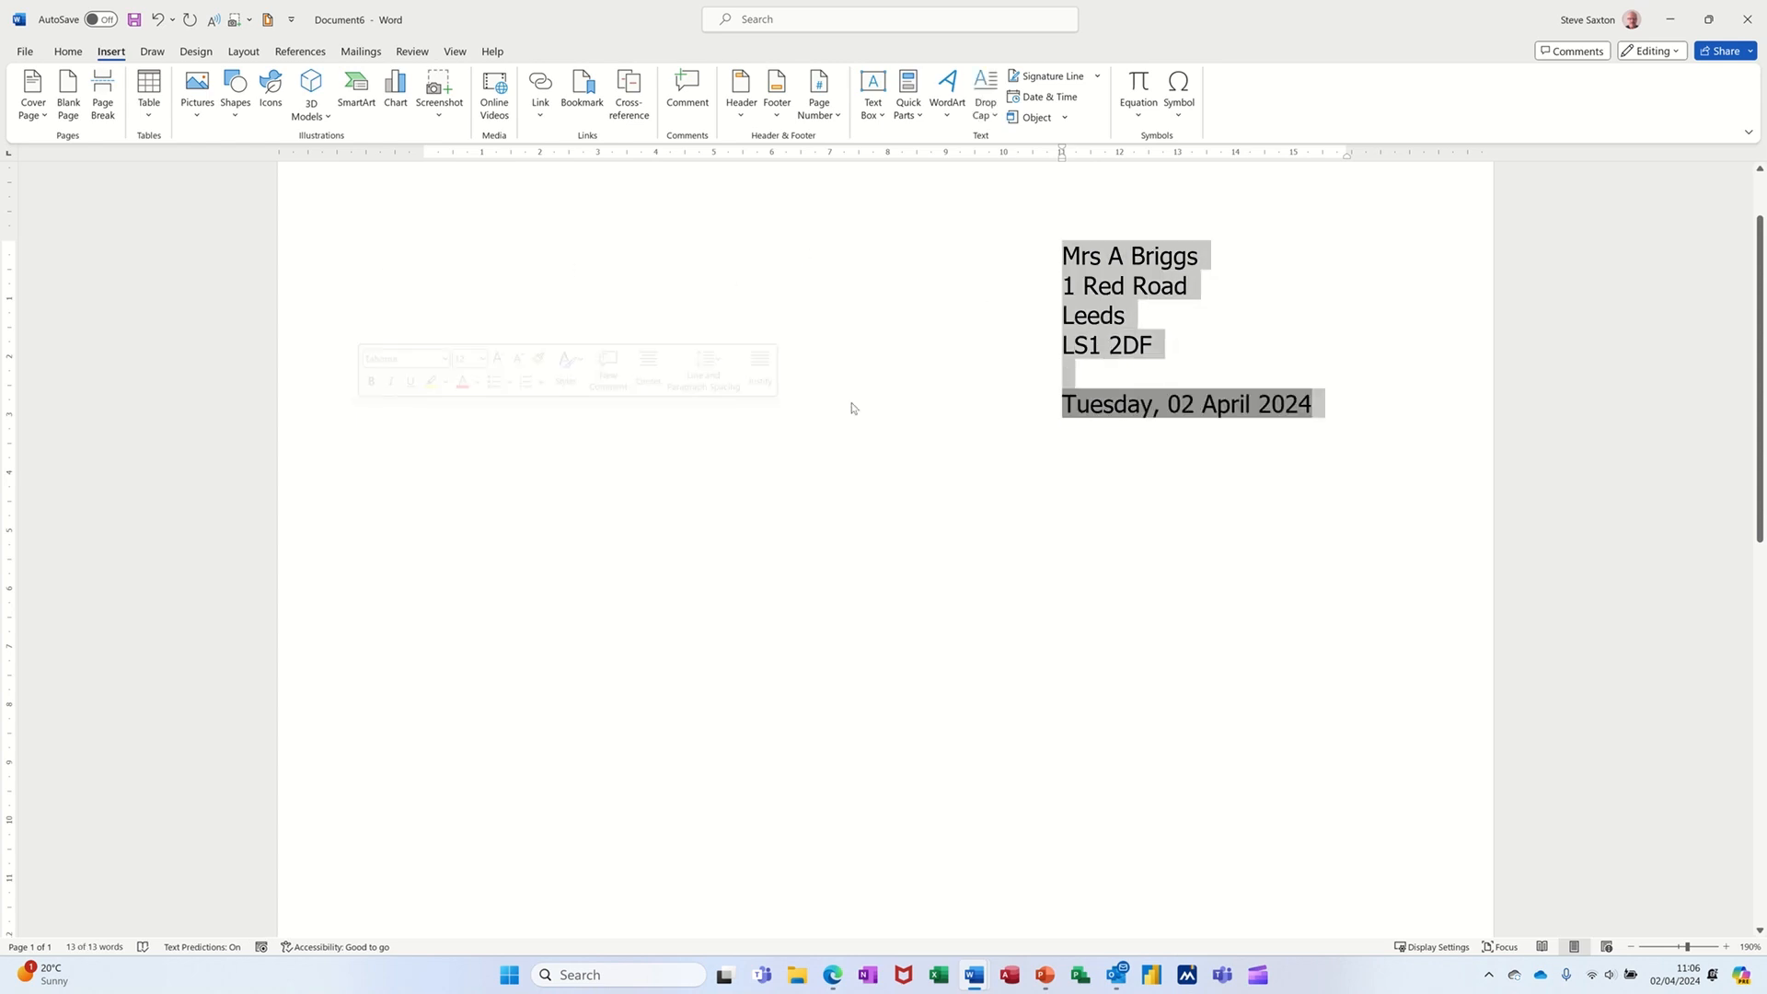
pyautogui.click(914, 123)
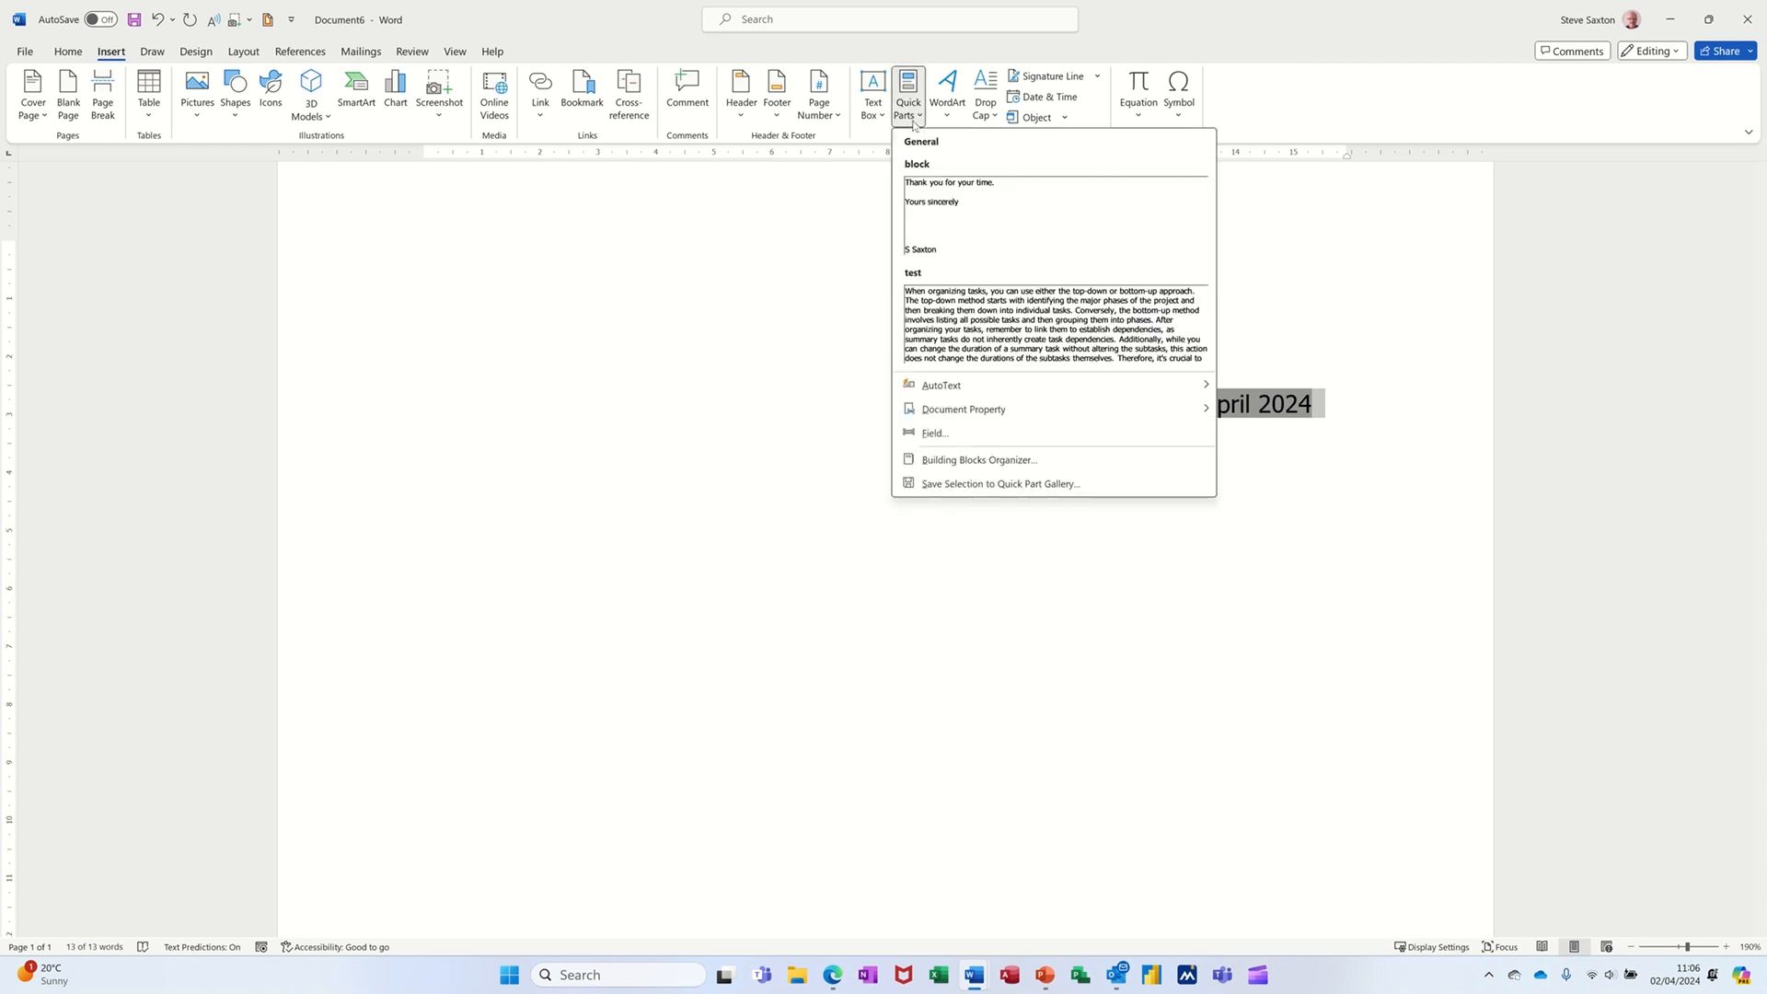
pyautogui.moveTo(960, 394)
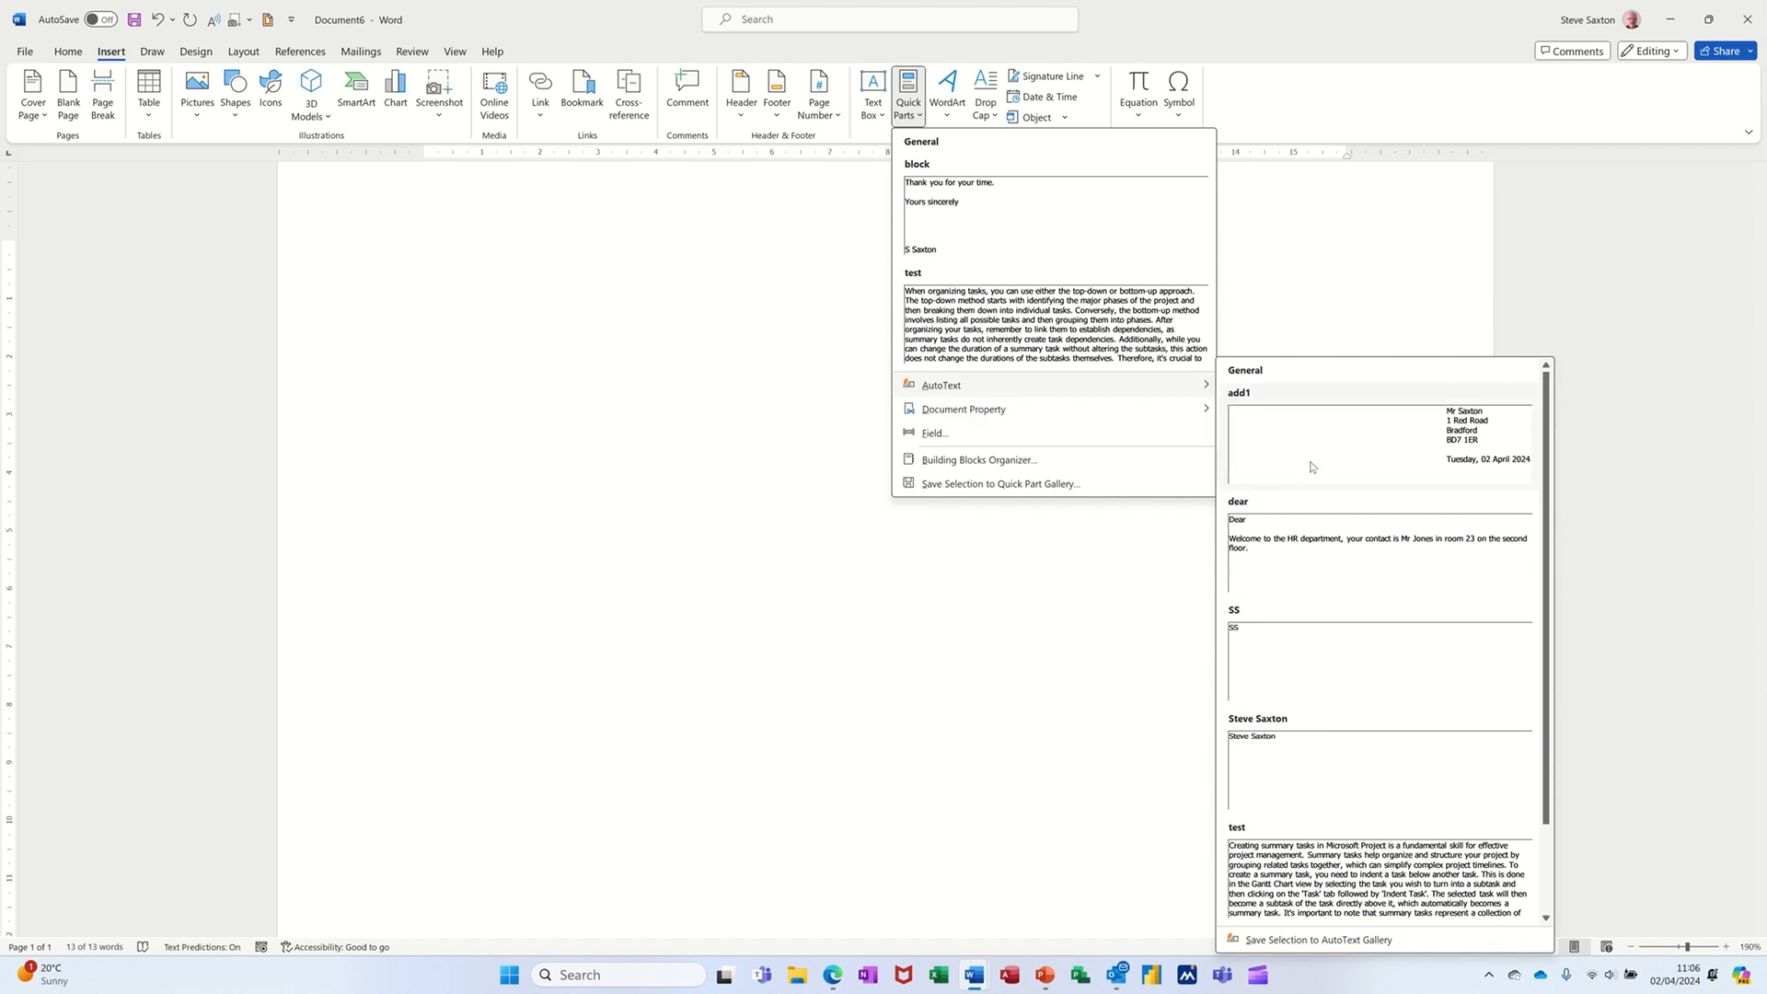
pyautogui.click(1290, 948)
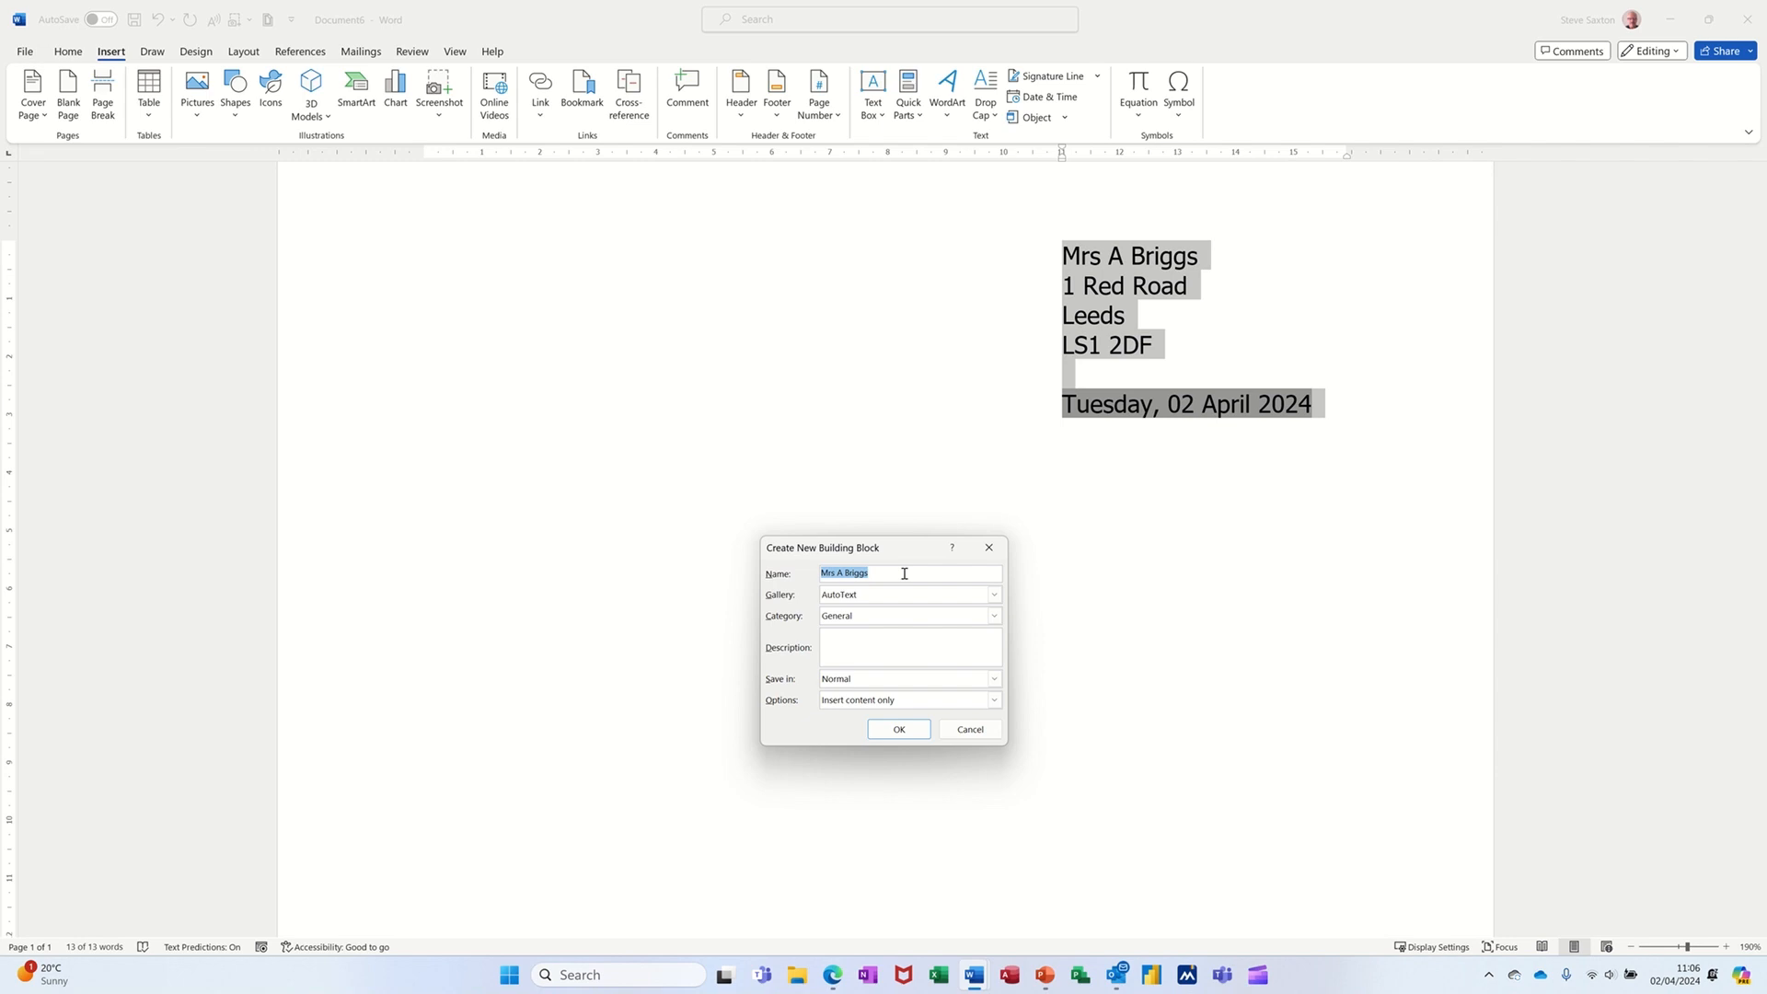
pyautogui.click(887, 621)
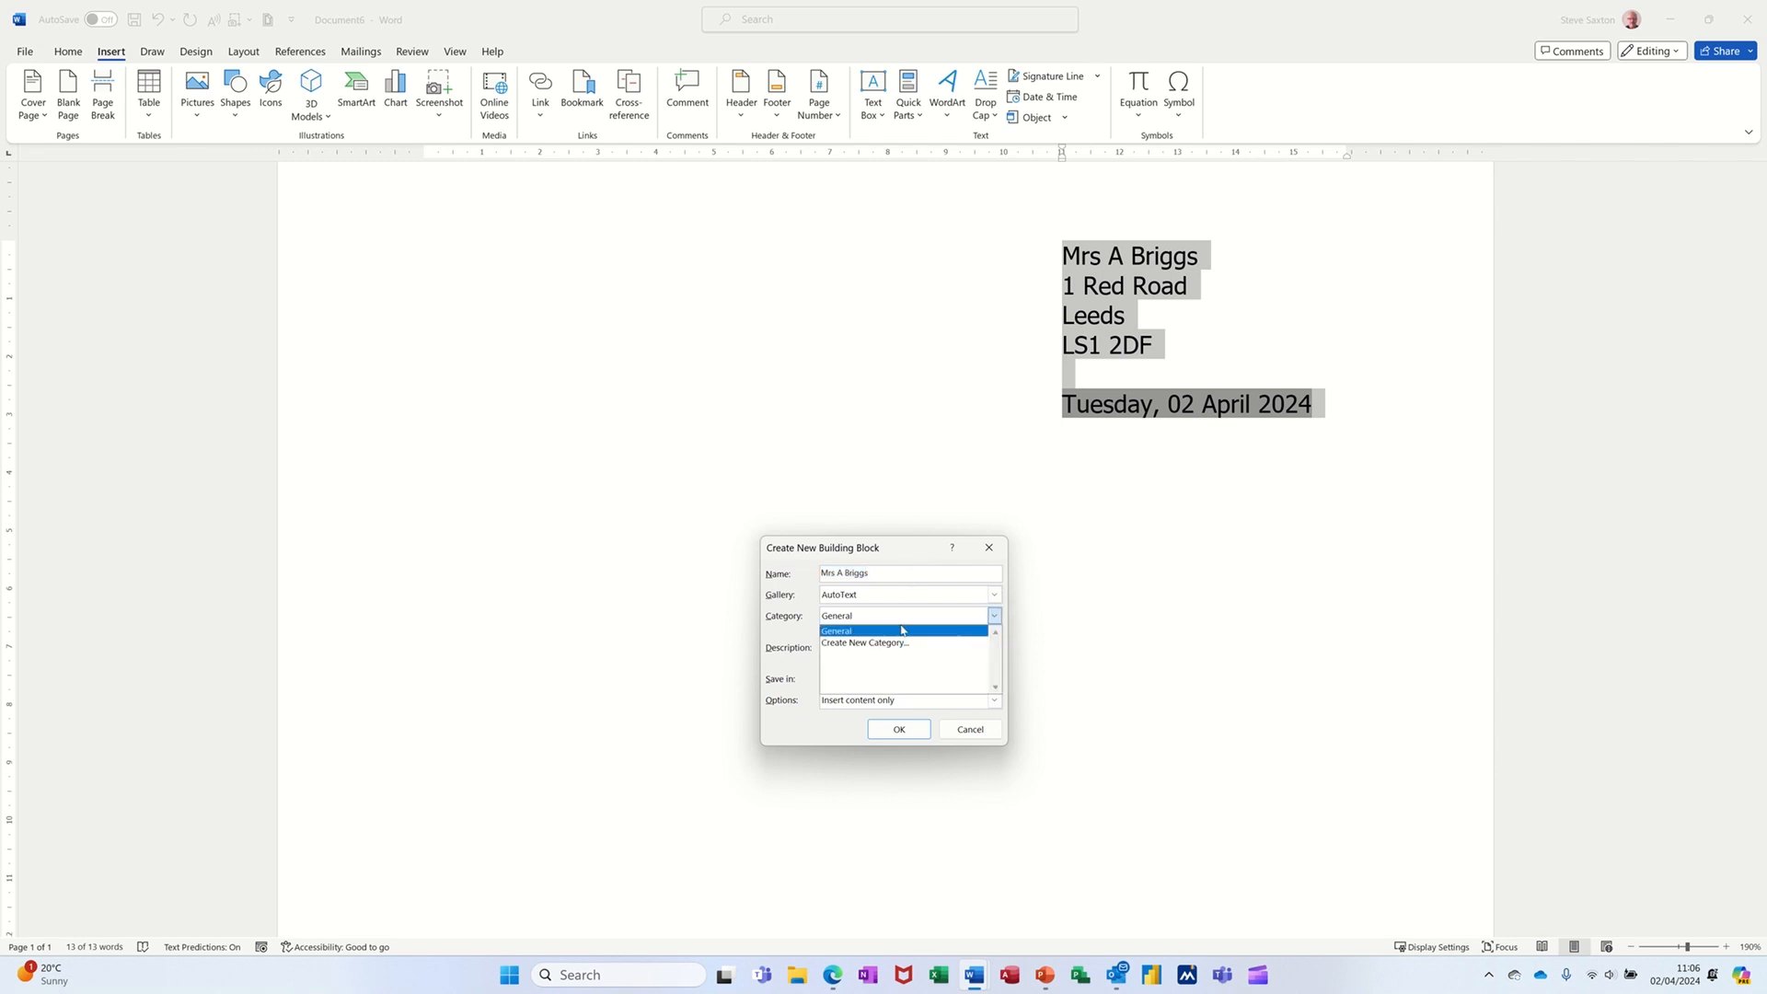
pyautogui.click(881, 632)
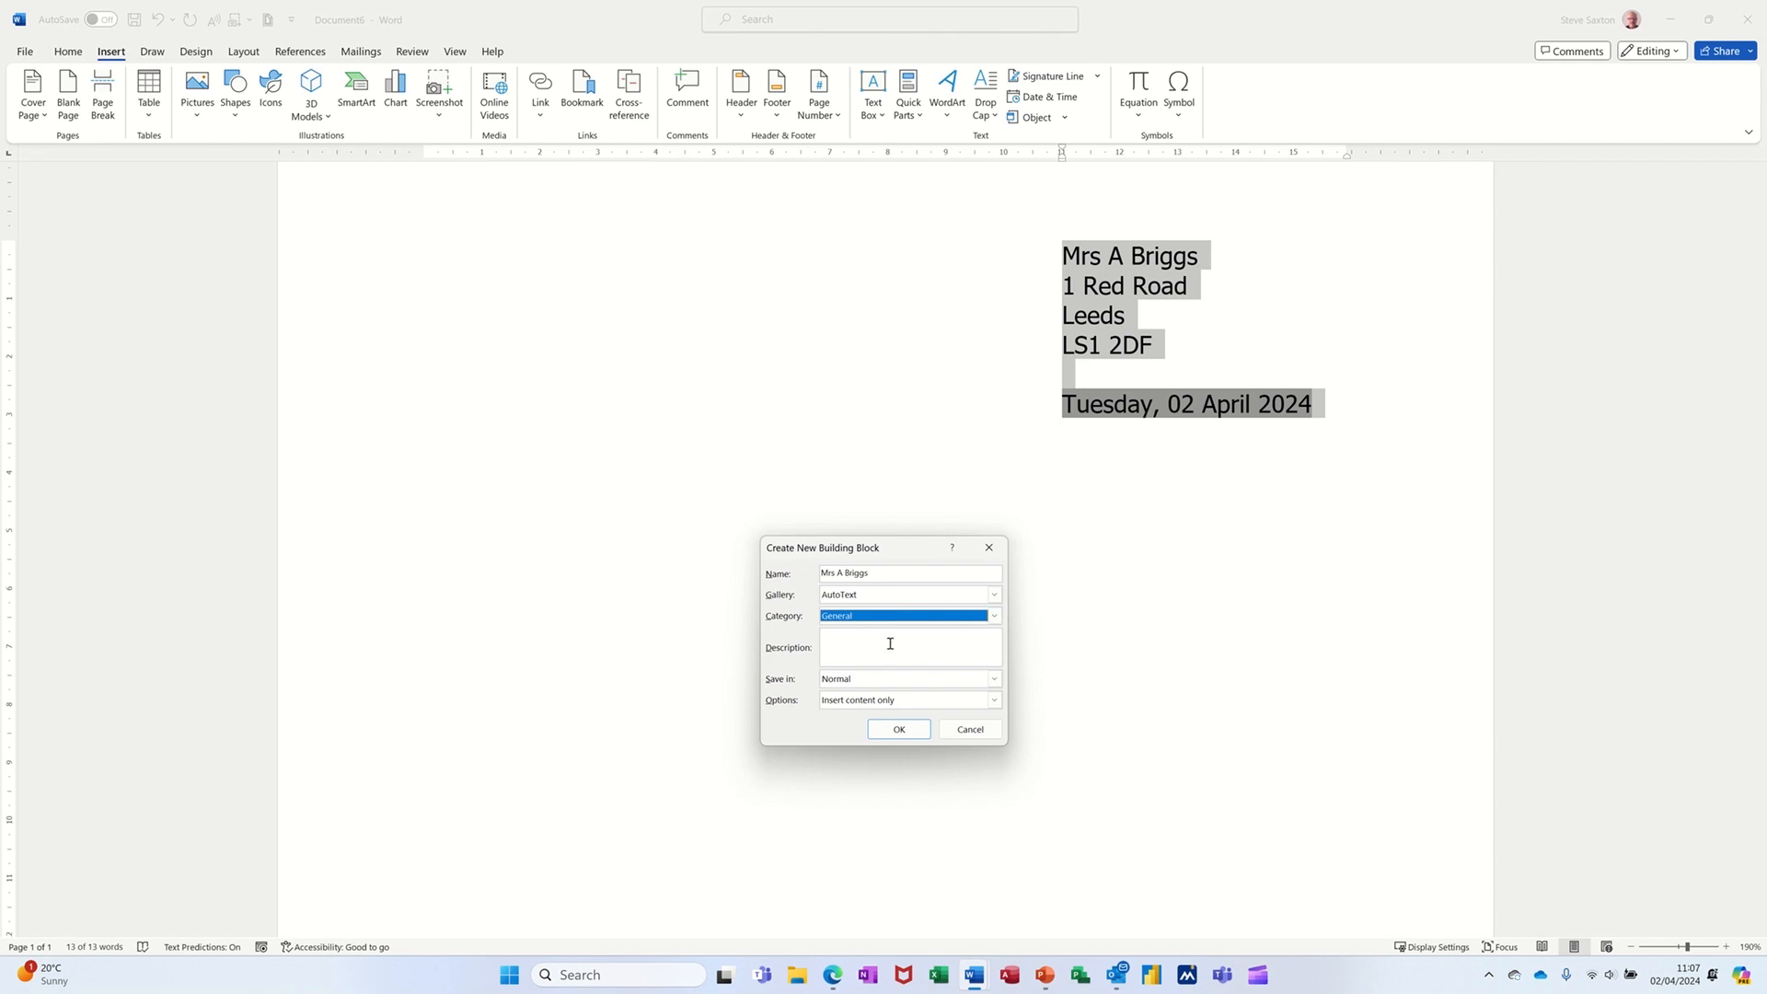
pyautogui.click(851, 643)
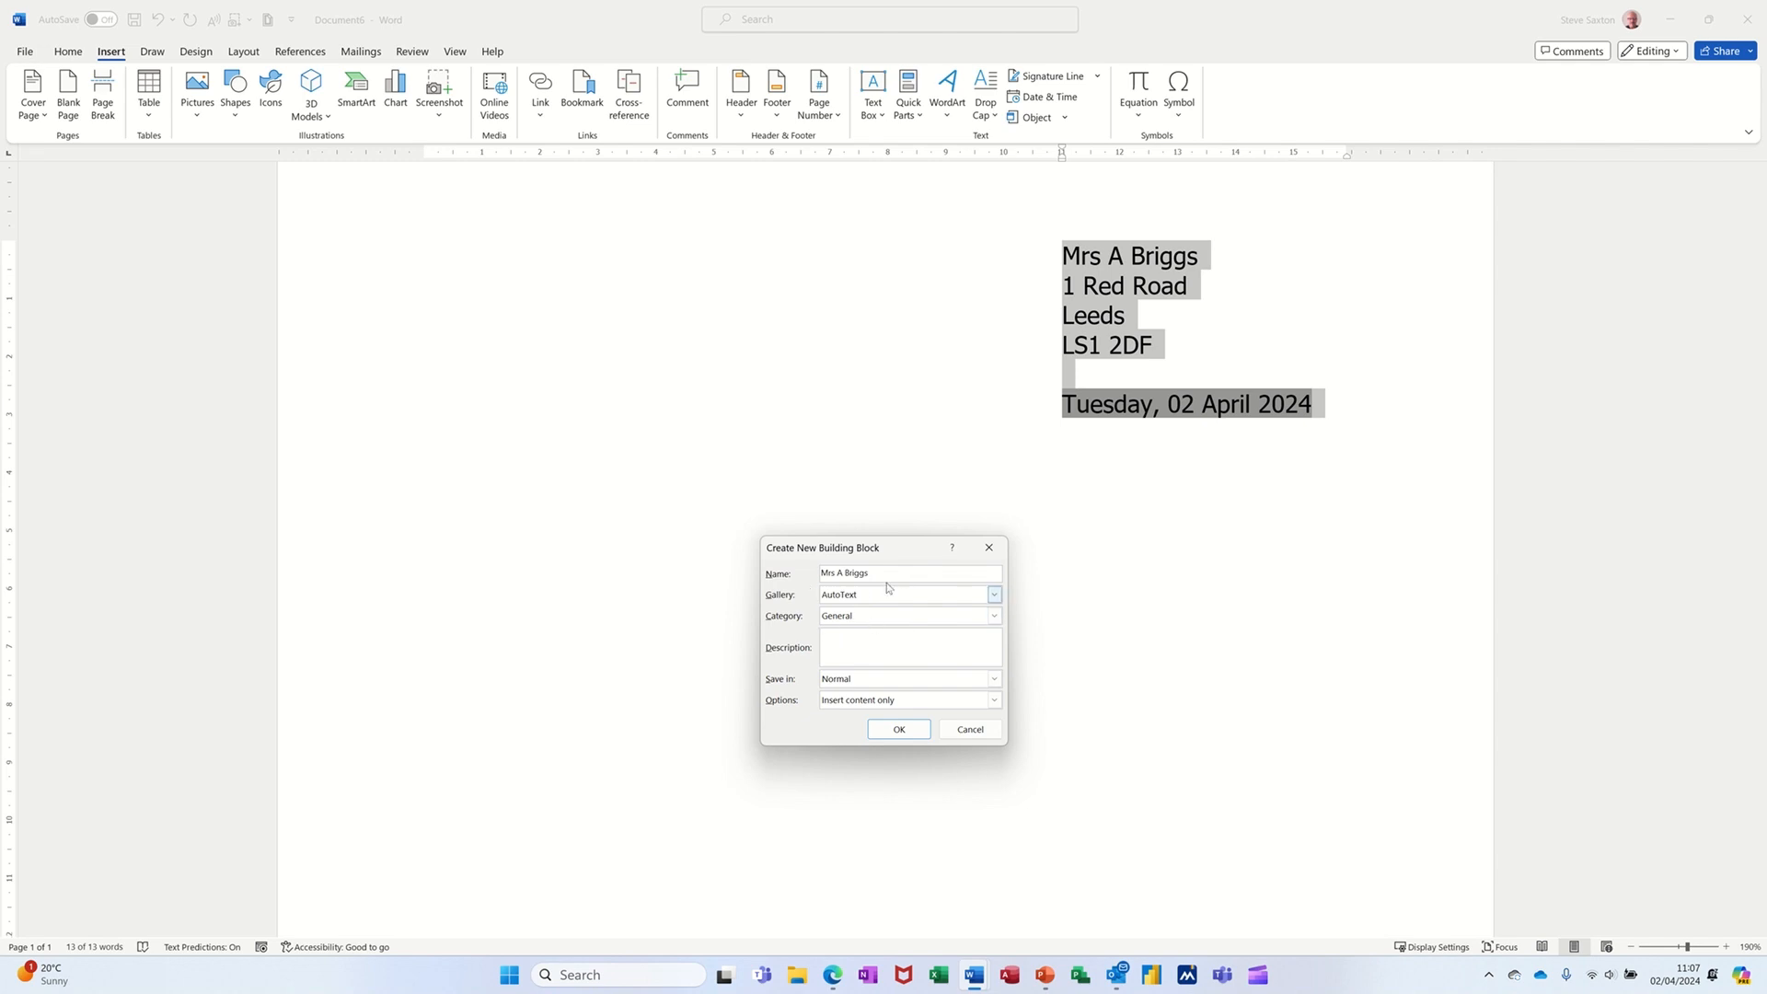
pyautogui.moveTo(890, 570); pyautogui.dragTo(806, 570)
pyautogui.write('title')
pyautogui.click(891, 733)
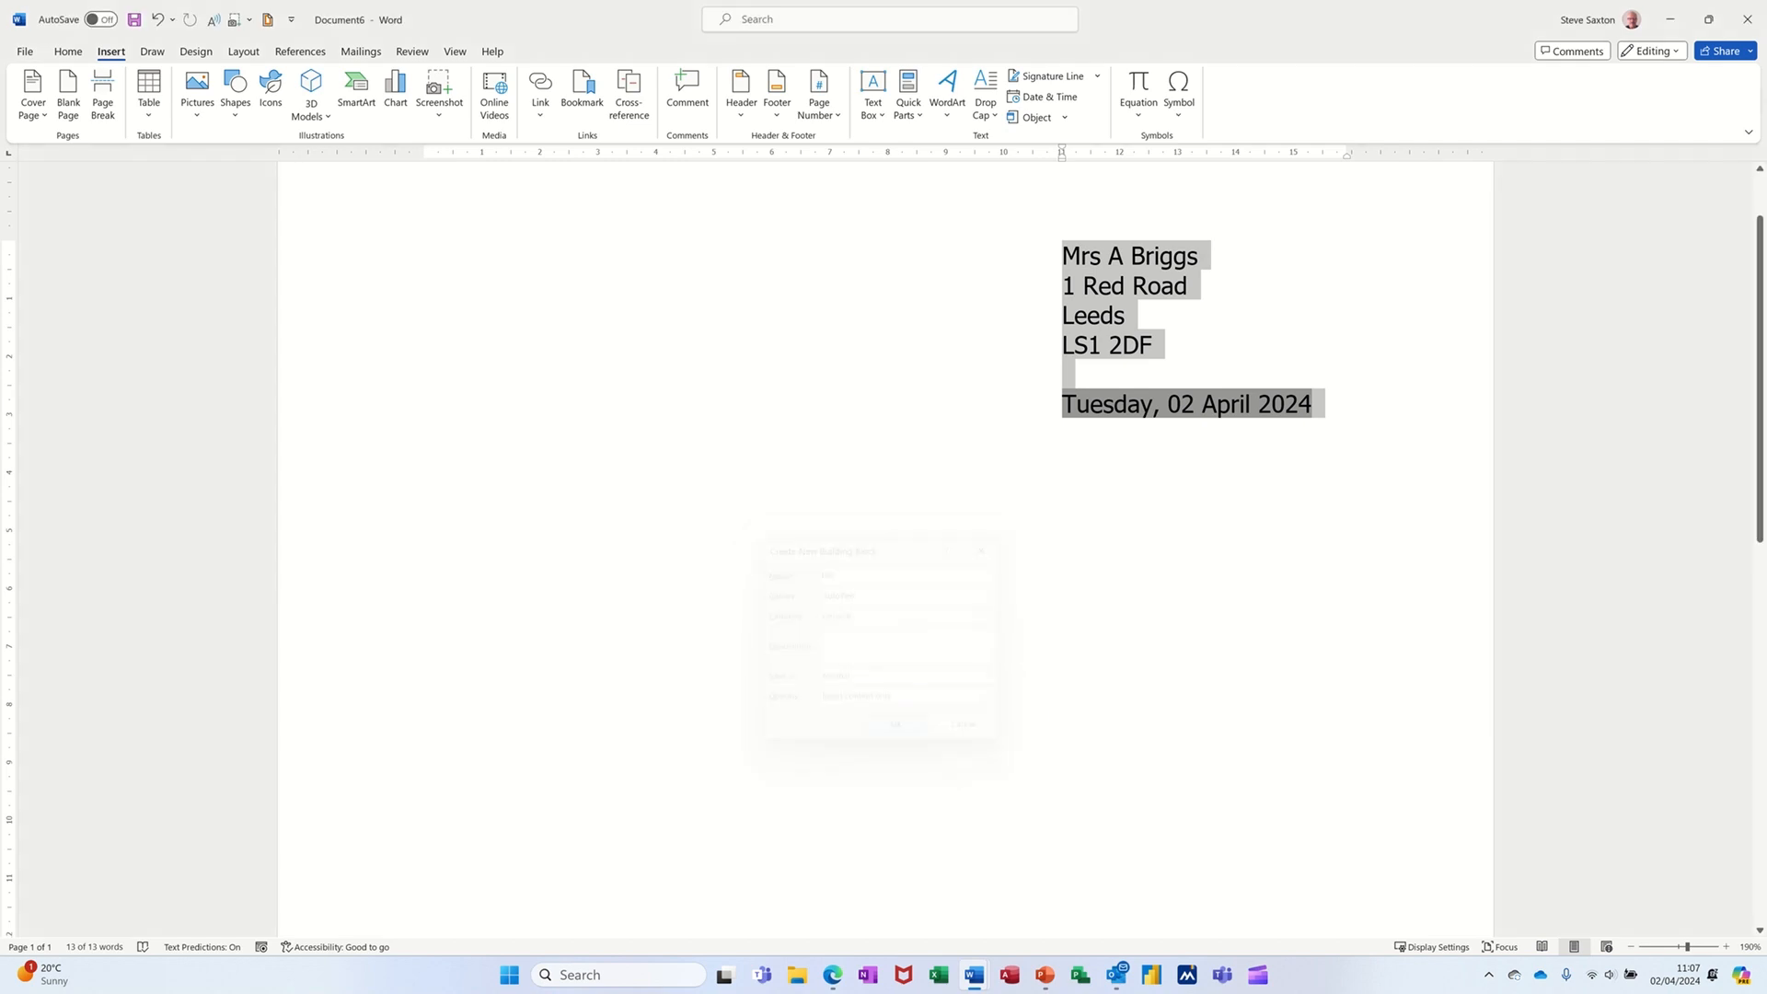
# - Delete the selected block and insert the title AutoText entry in its place
pyautogui.press('Delete')
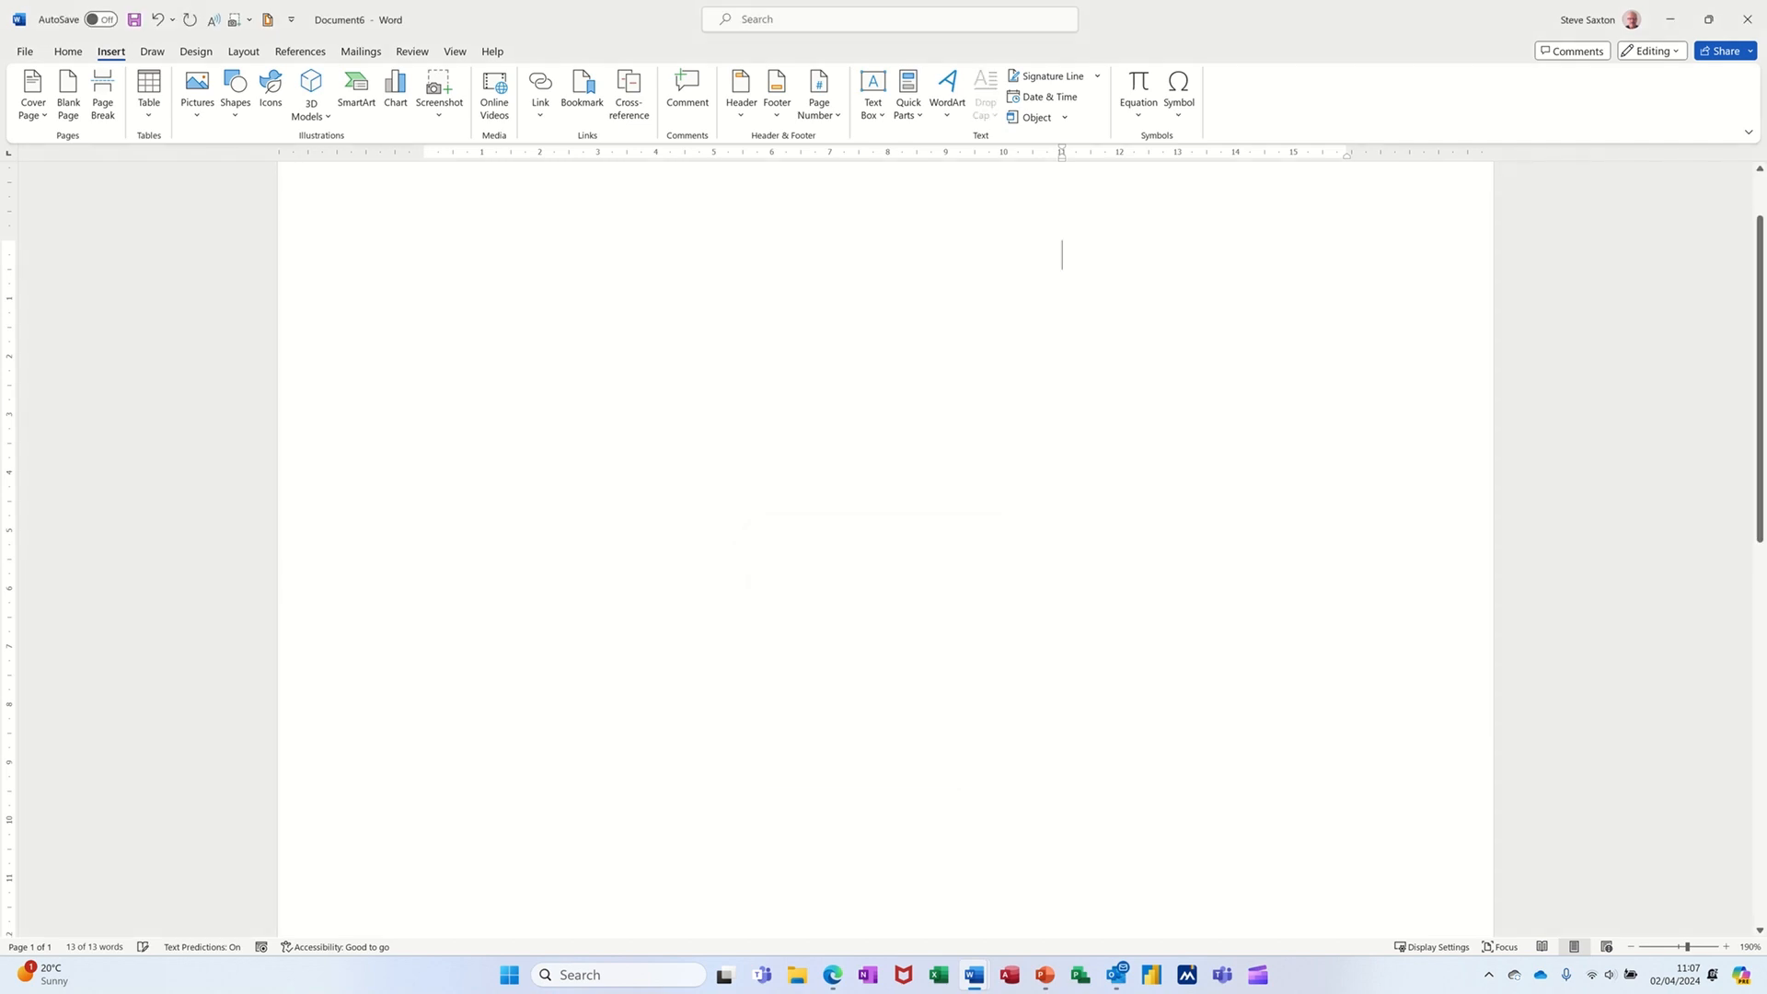
pyautogui.write('title')
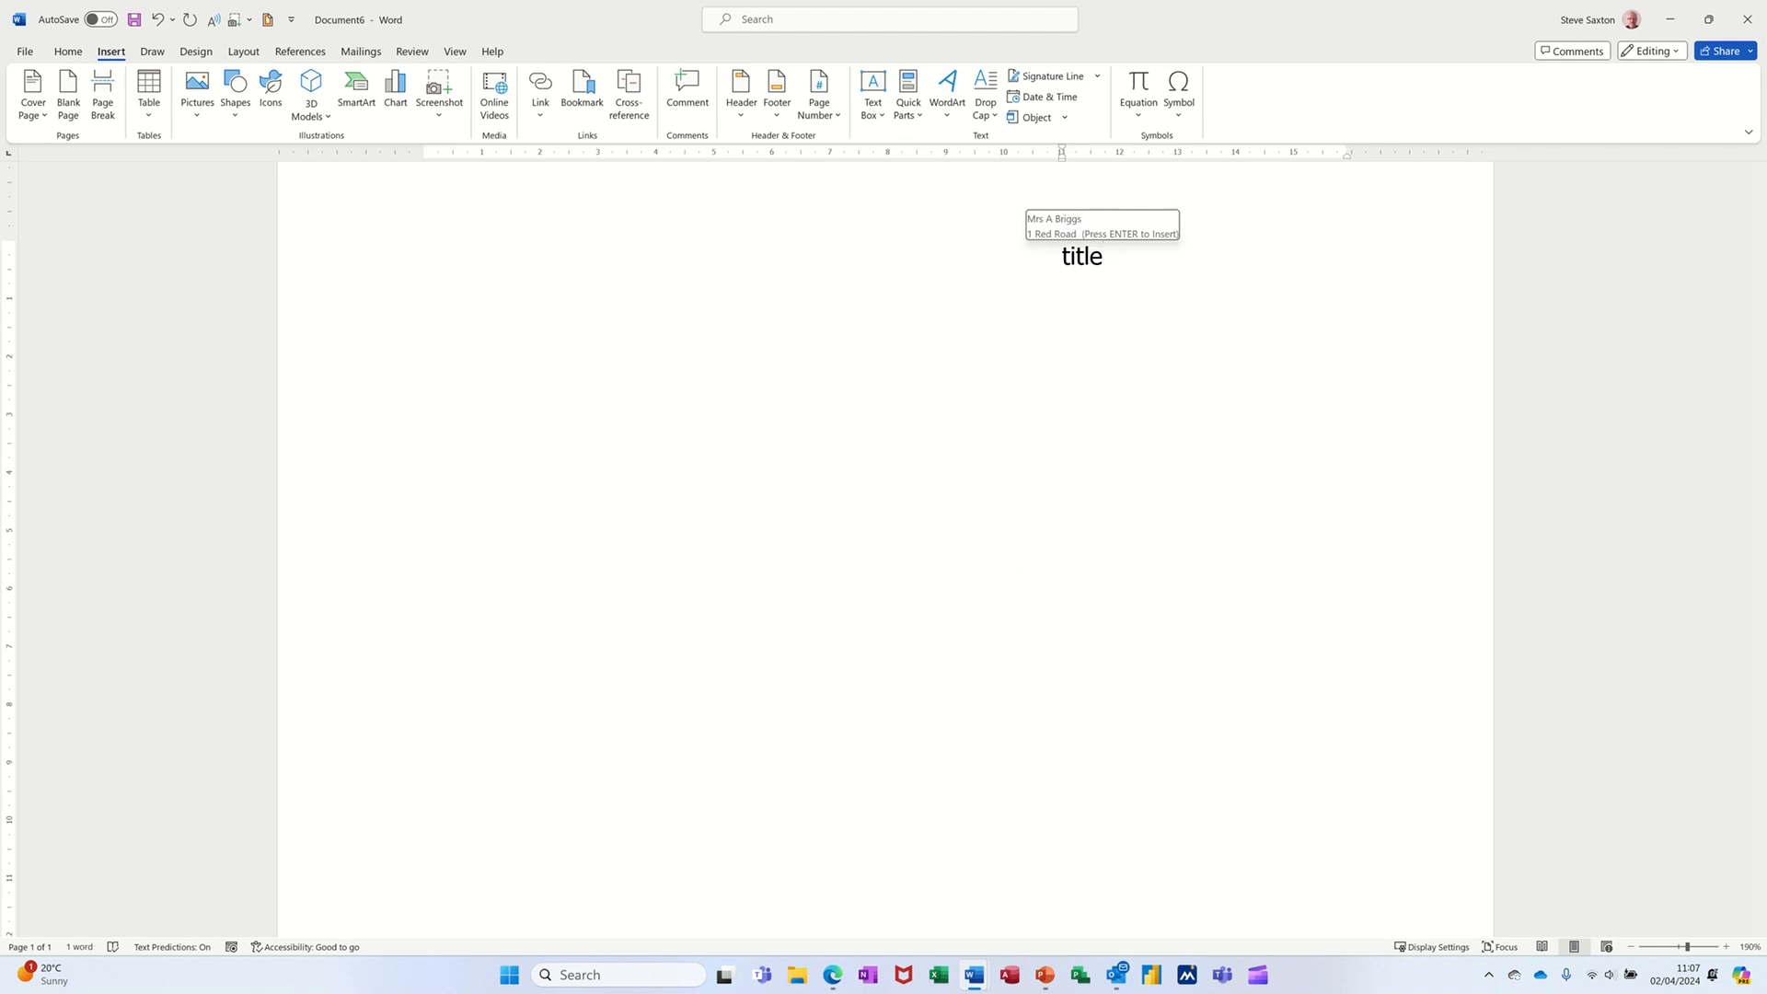
pyautogui.press('Return')
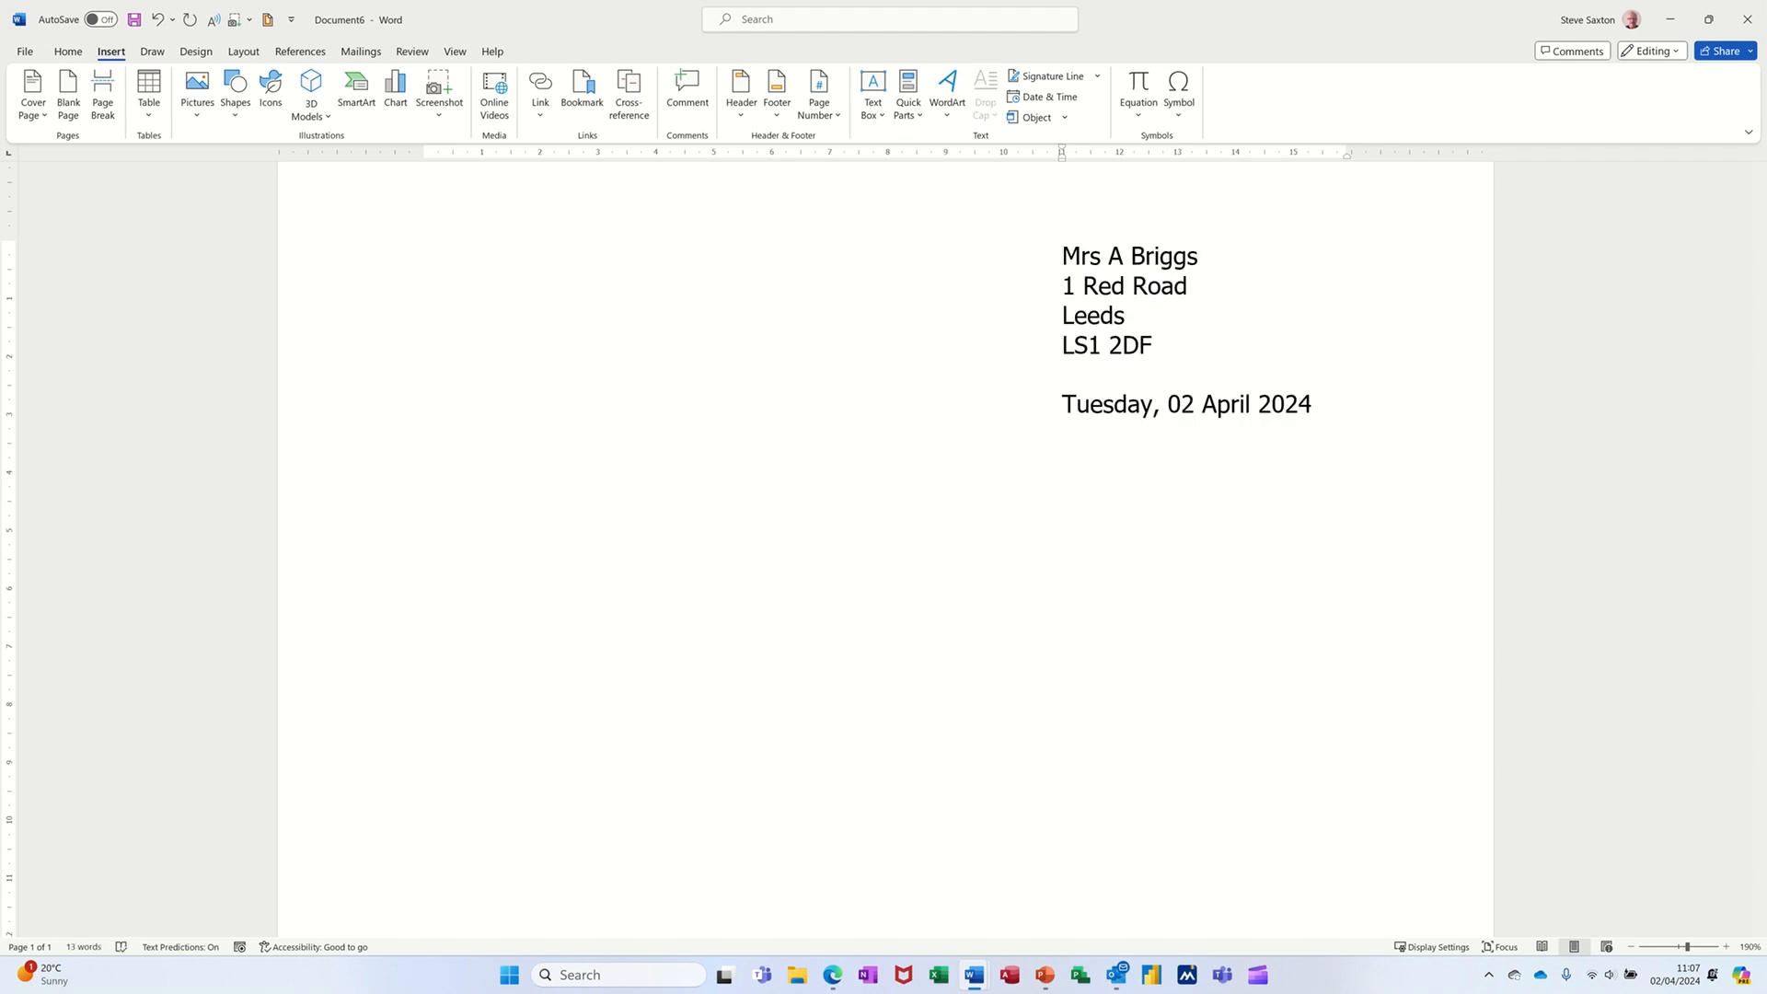
# - Create a new blank document and insert the title AutoText entry into it
pyautogui.hotkey('ctrl', 'n')
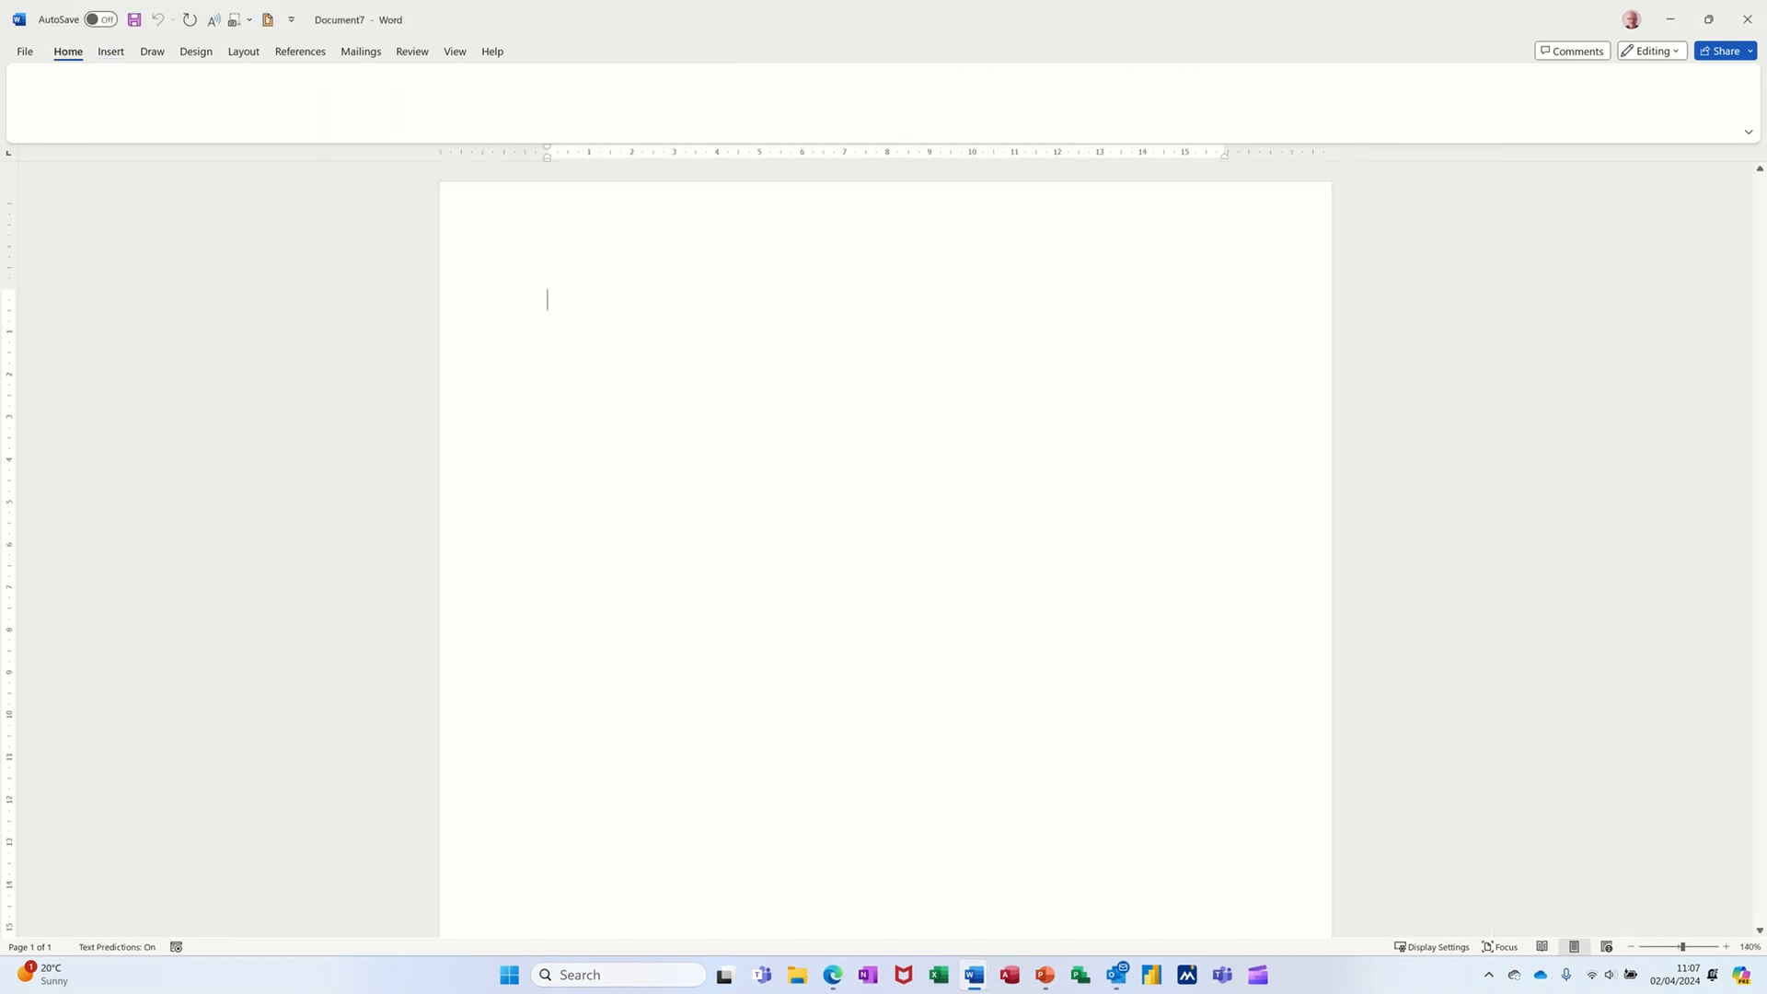
pyautogui.write('title')
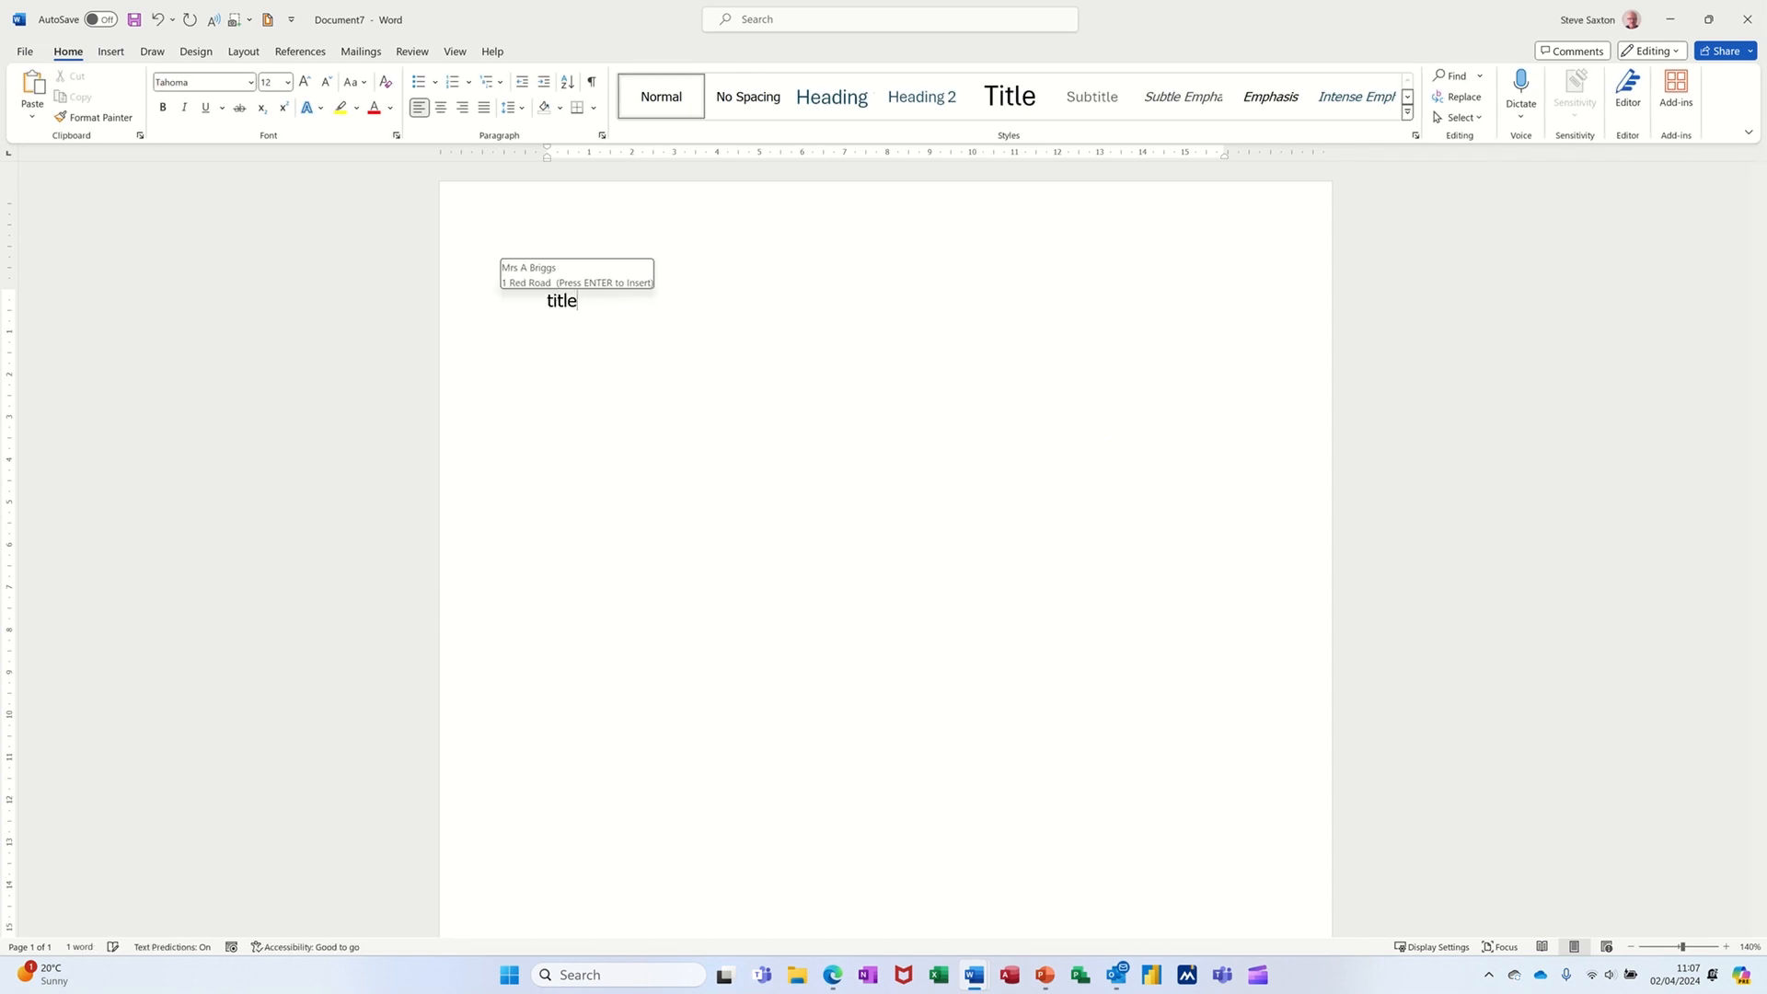
pyautogui.press('Return')
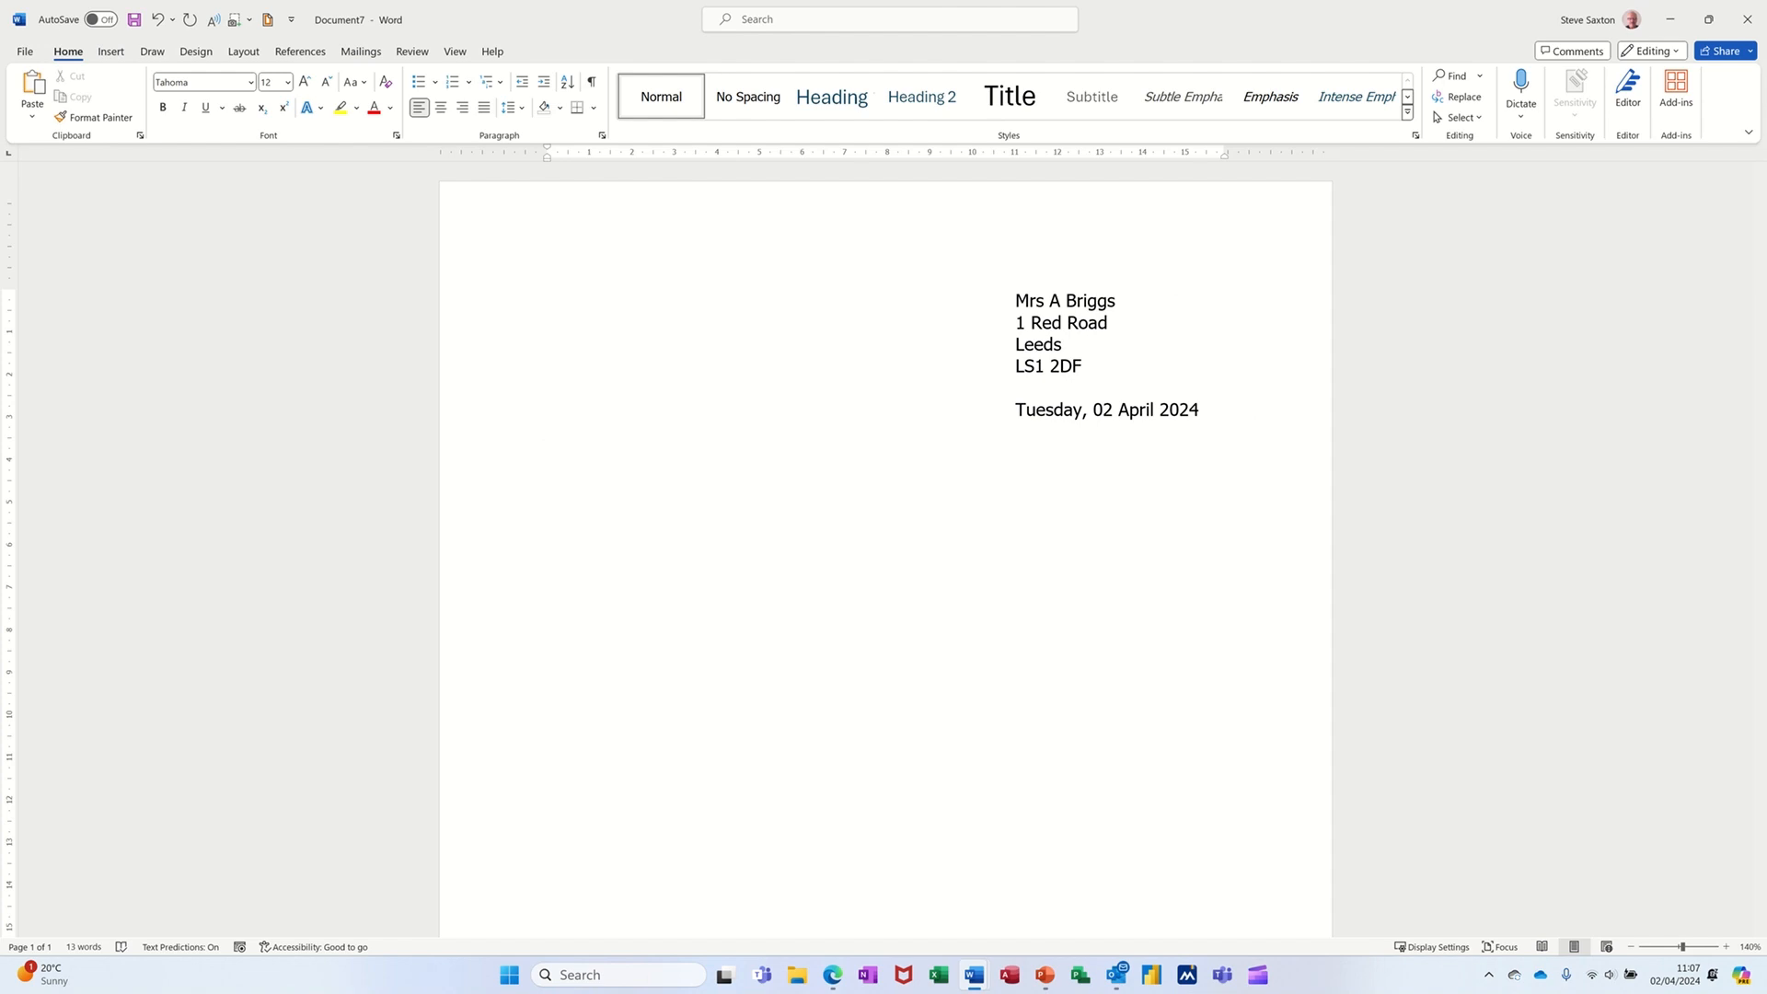
# - Add the greeting Dear and the line Welecome to the HR department below the date
pyautogui.press('Return')
pyautogui.write('Dear')
pyautogui.press('Return')
pyautogui.press('Return')
pyautogui.write('Welecome to the H')
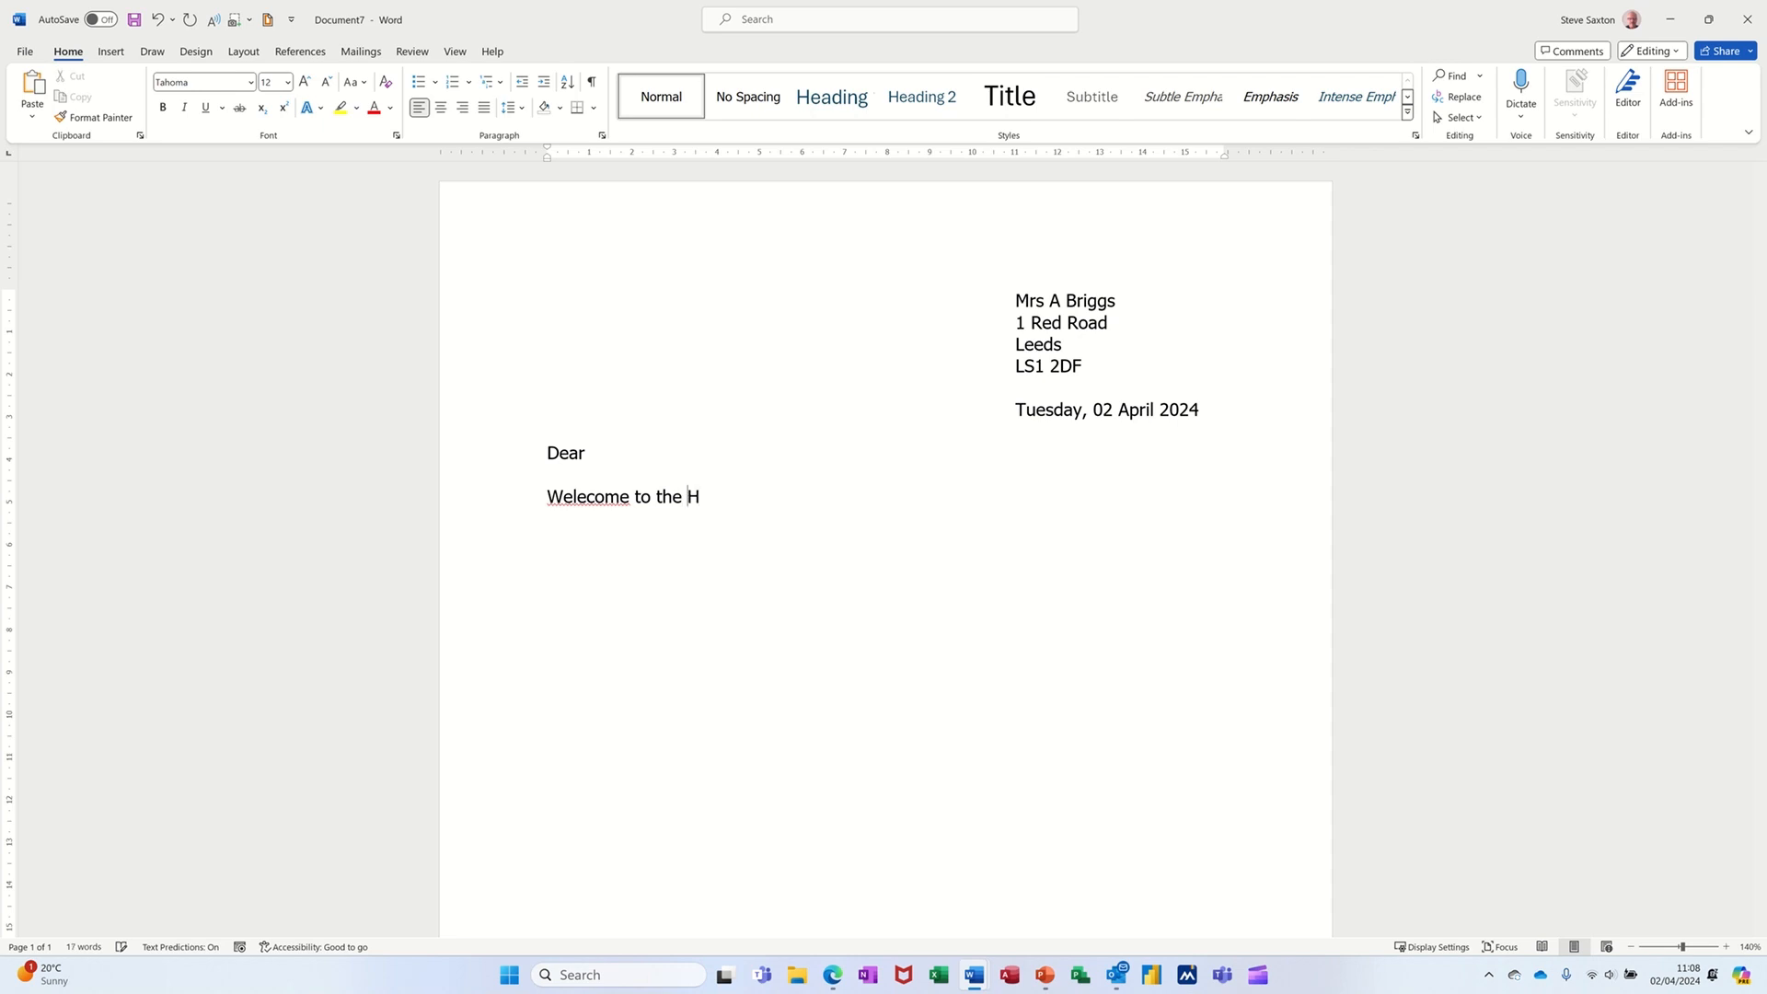
pyautogui.write('R department')
# - Correct the misspelling to Welcome and end the sentence with a full stop
pyautogui.rightClick(606, 498)
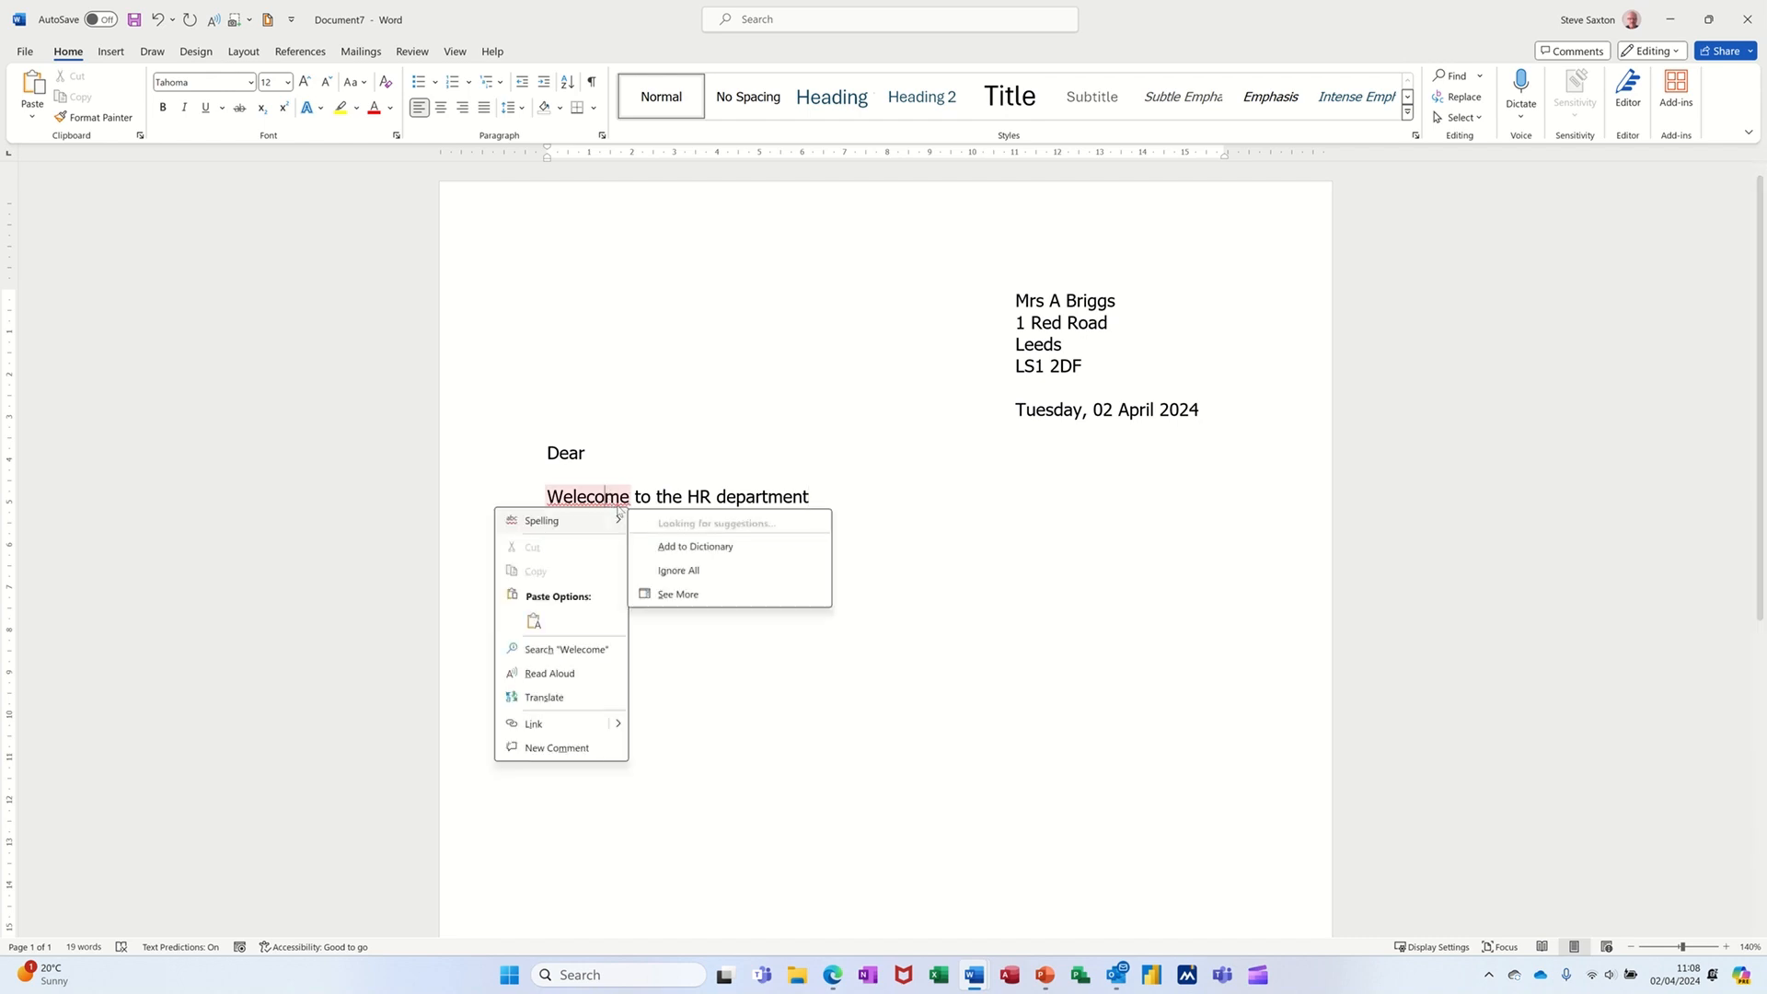
pyautogui.click(681, 521)
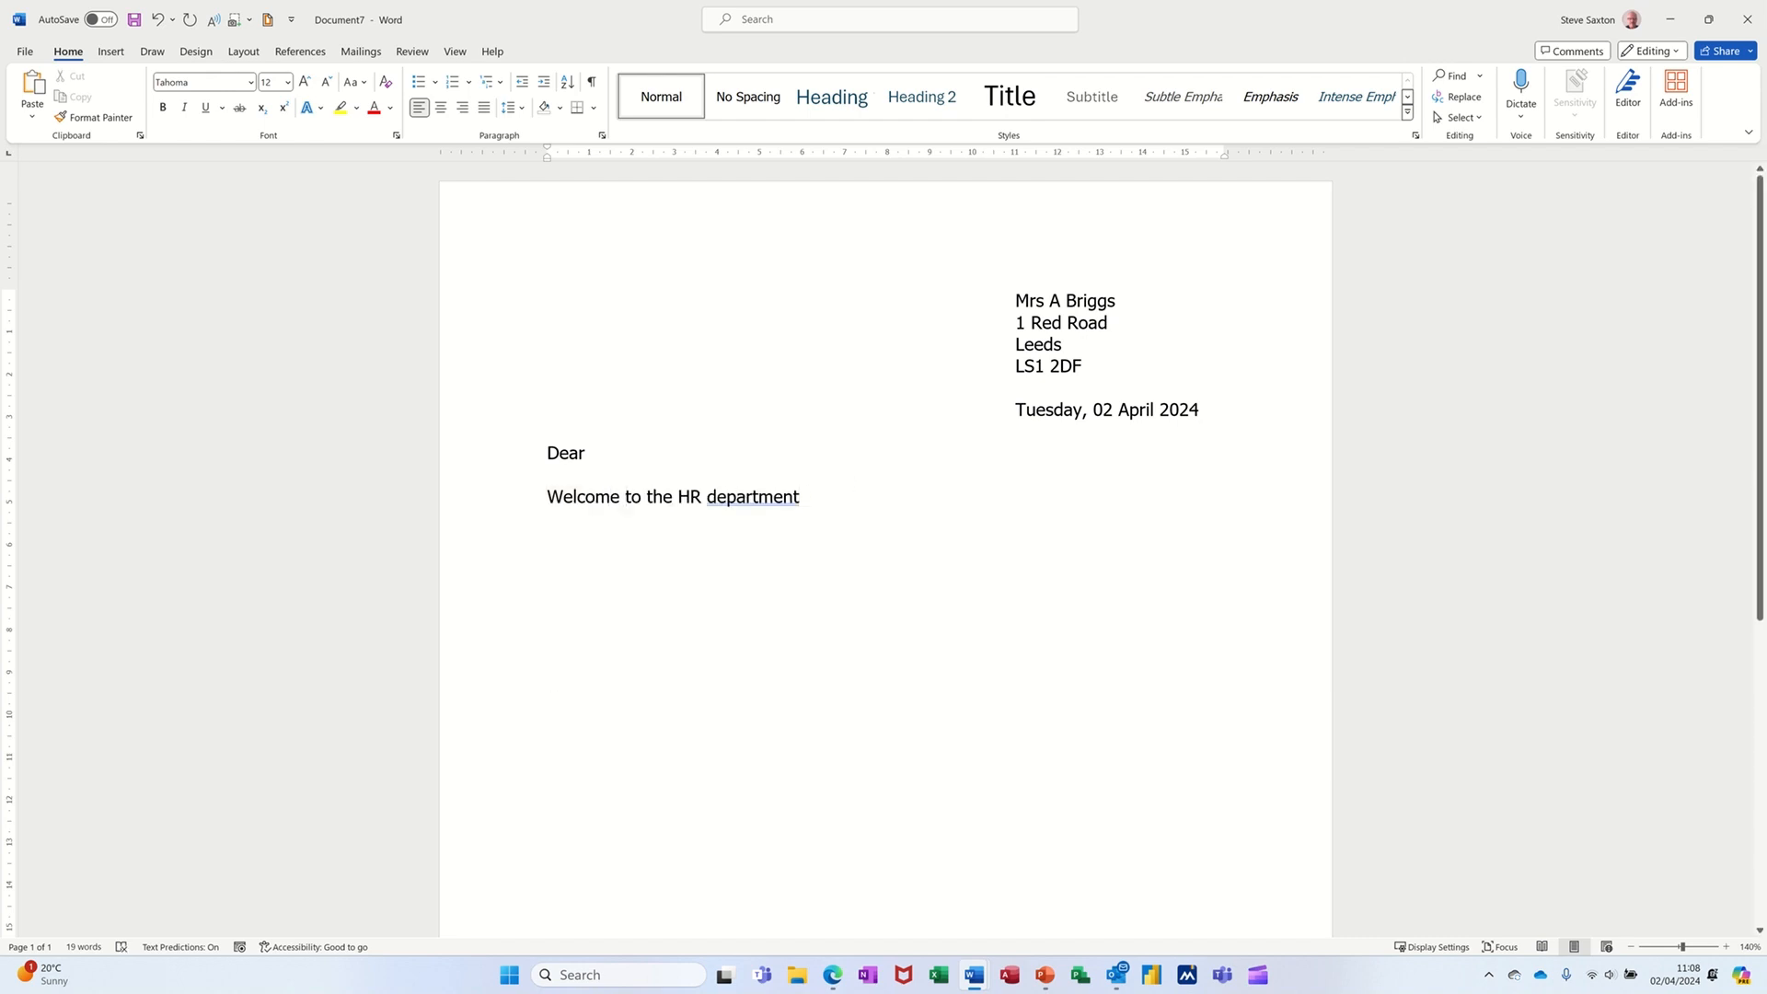
pyautogui.write('.')
# - Save the line Welcome to the HR department. to the AutoText gallery under the name welcome
pyautogui.click(487, 503)
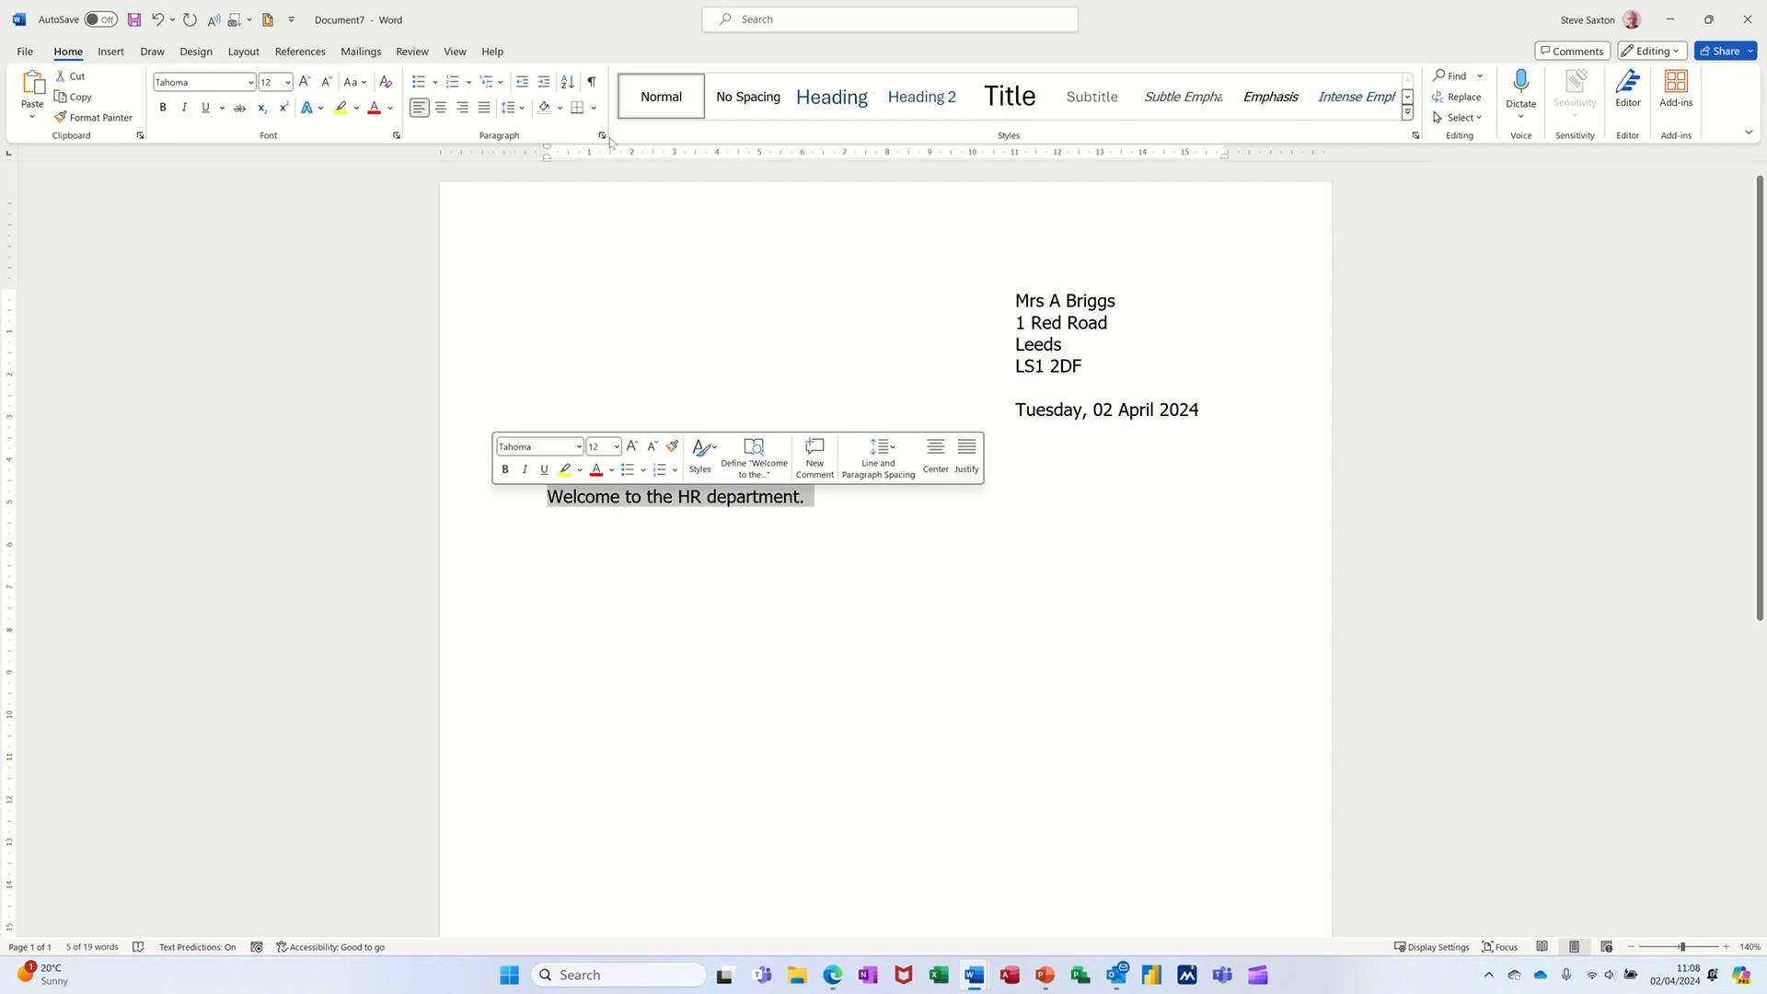
pyautogui.click(110, 52)
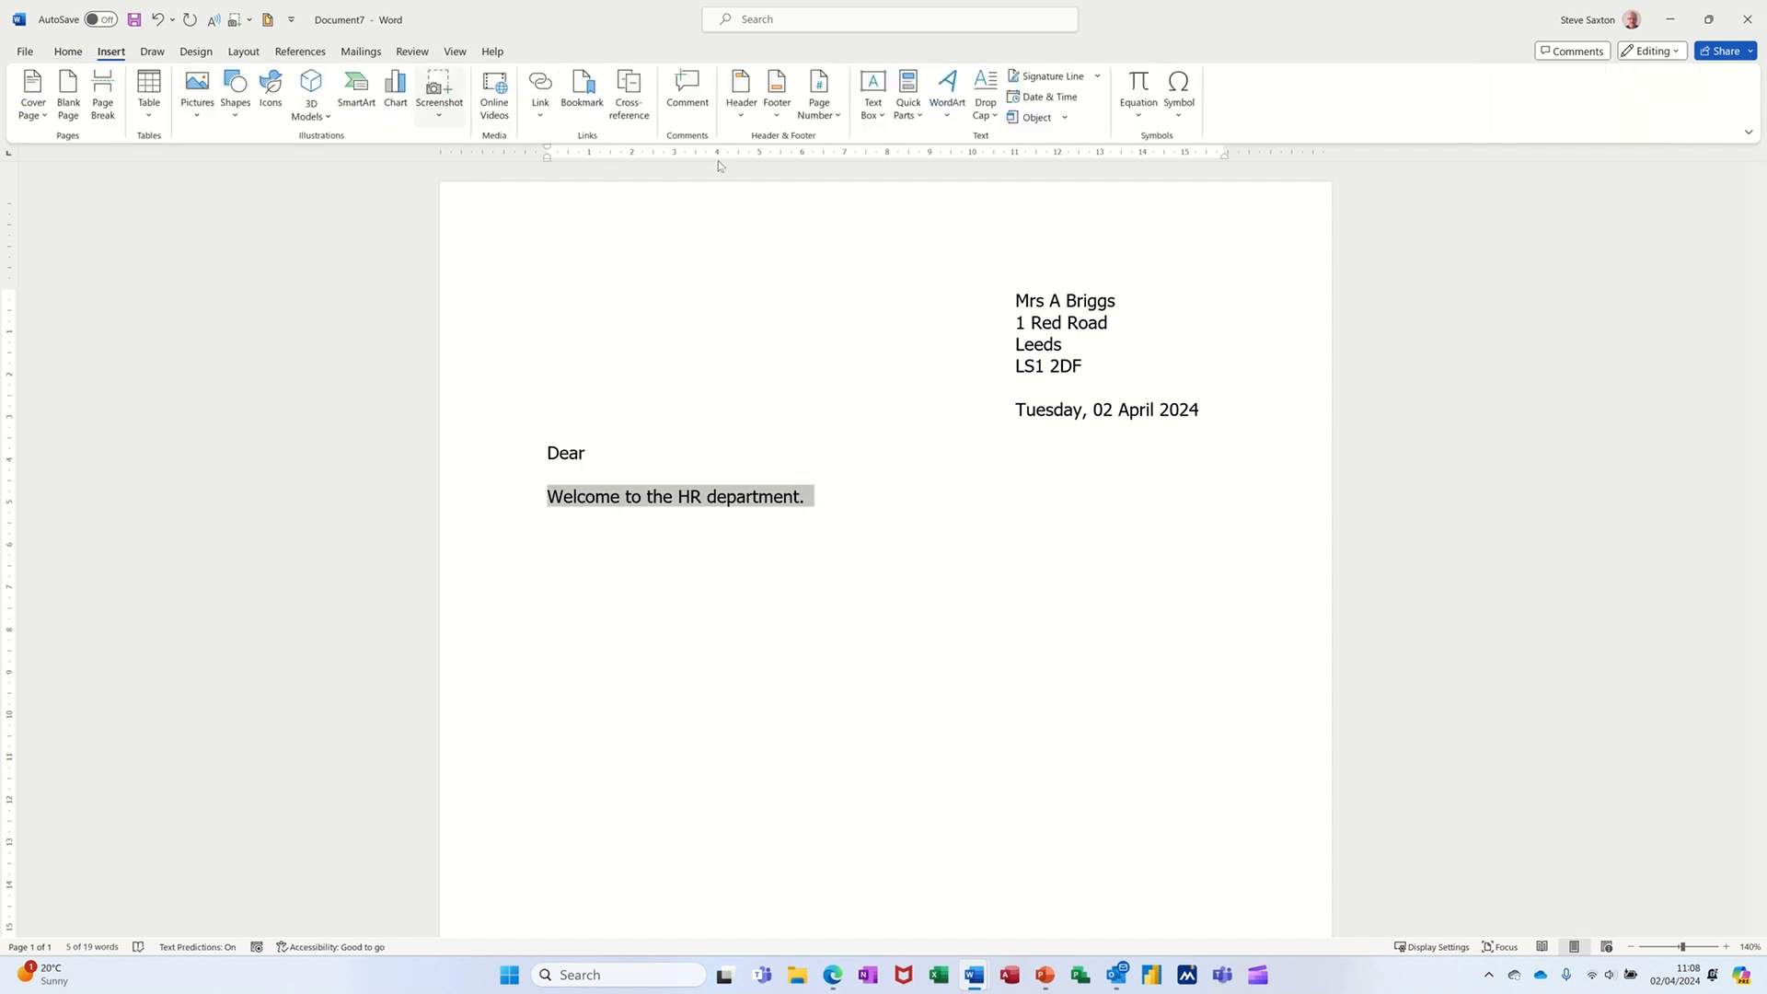
pyautogui.click(911, 110)
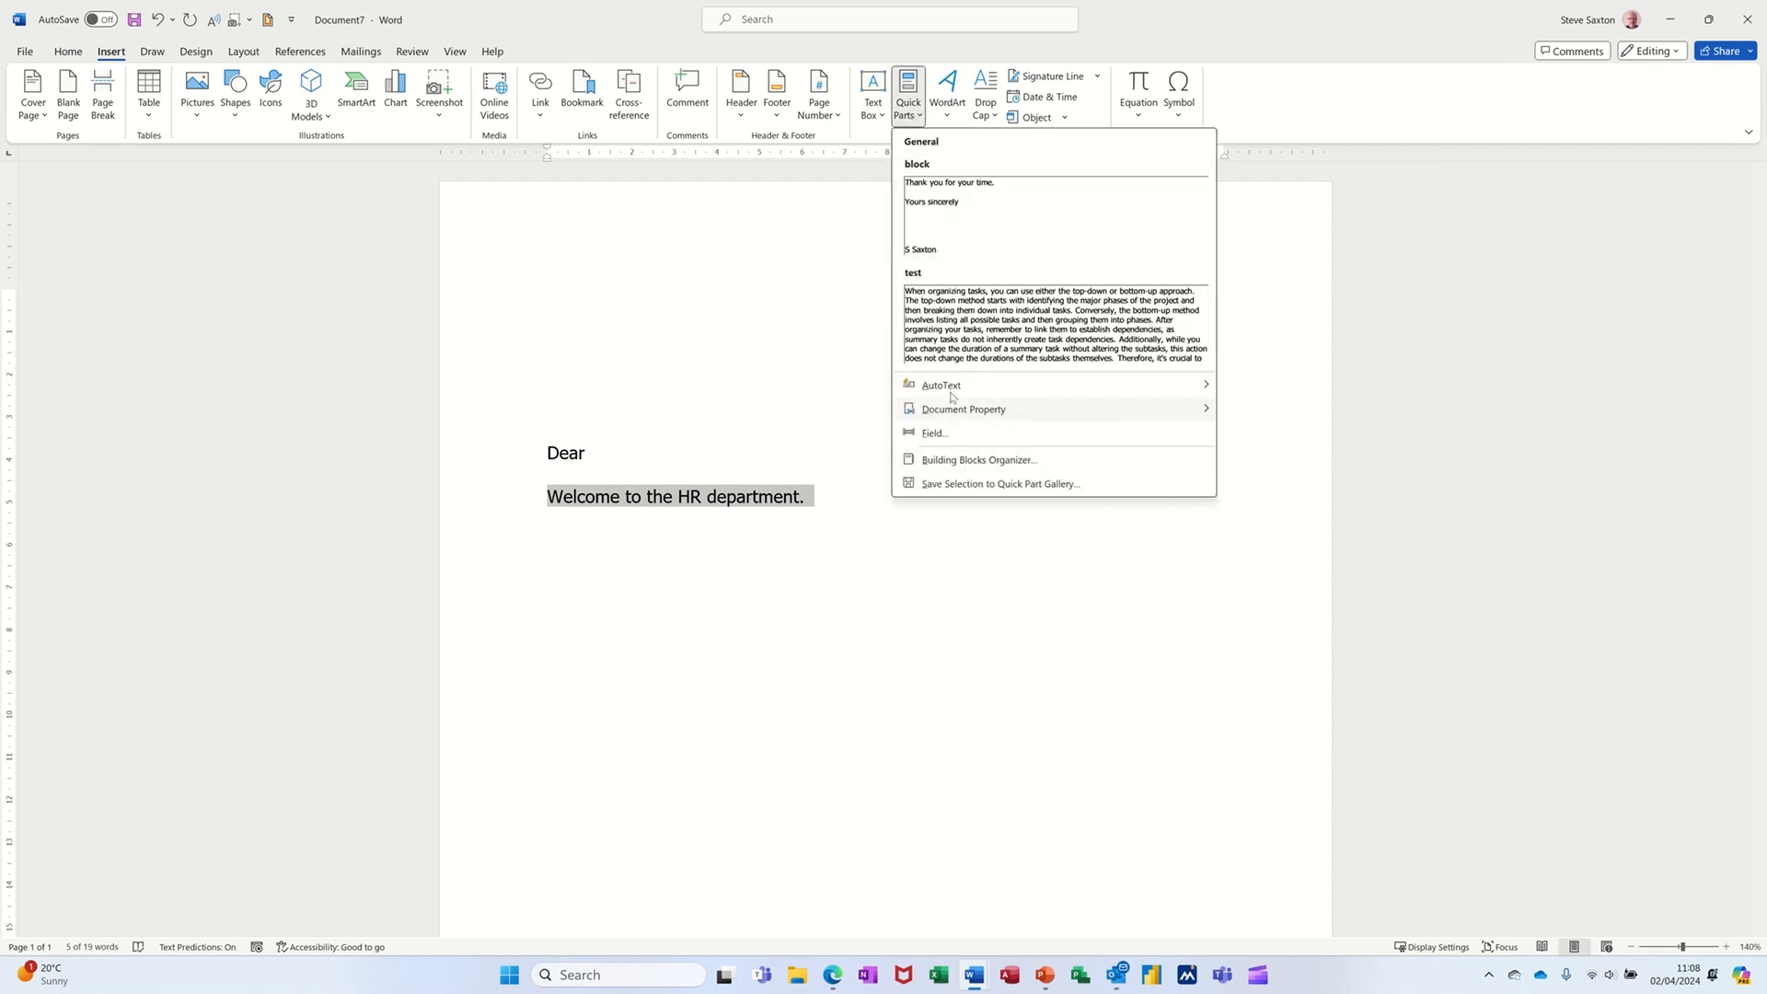
pyautogui.moveTo(953, 386)
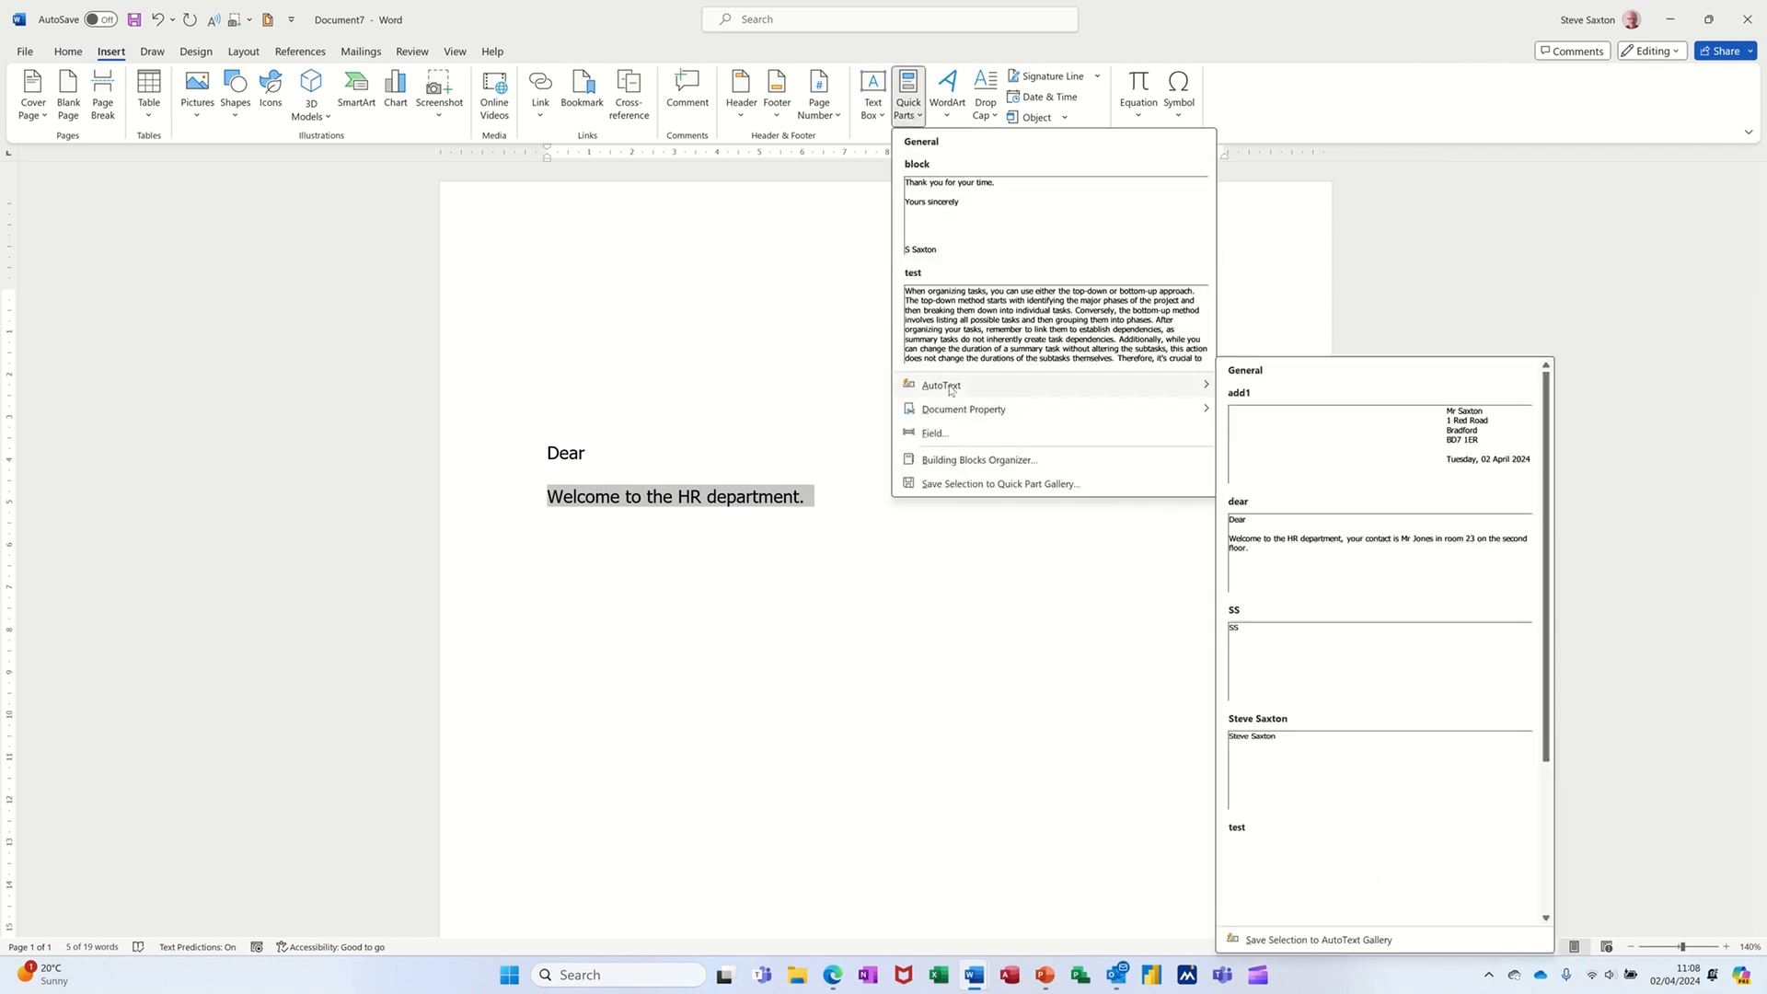
pyautogui.click(1273, 940)
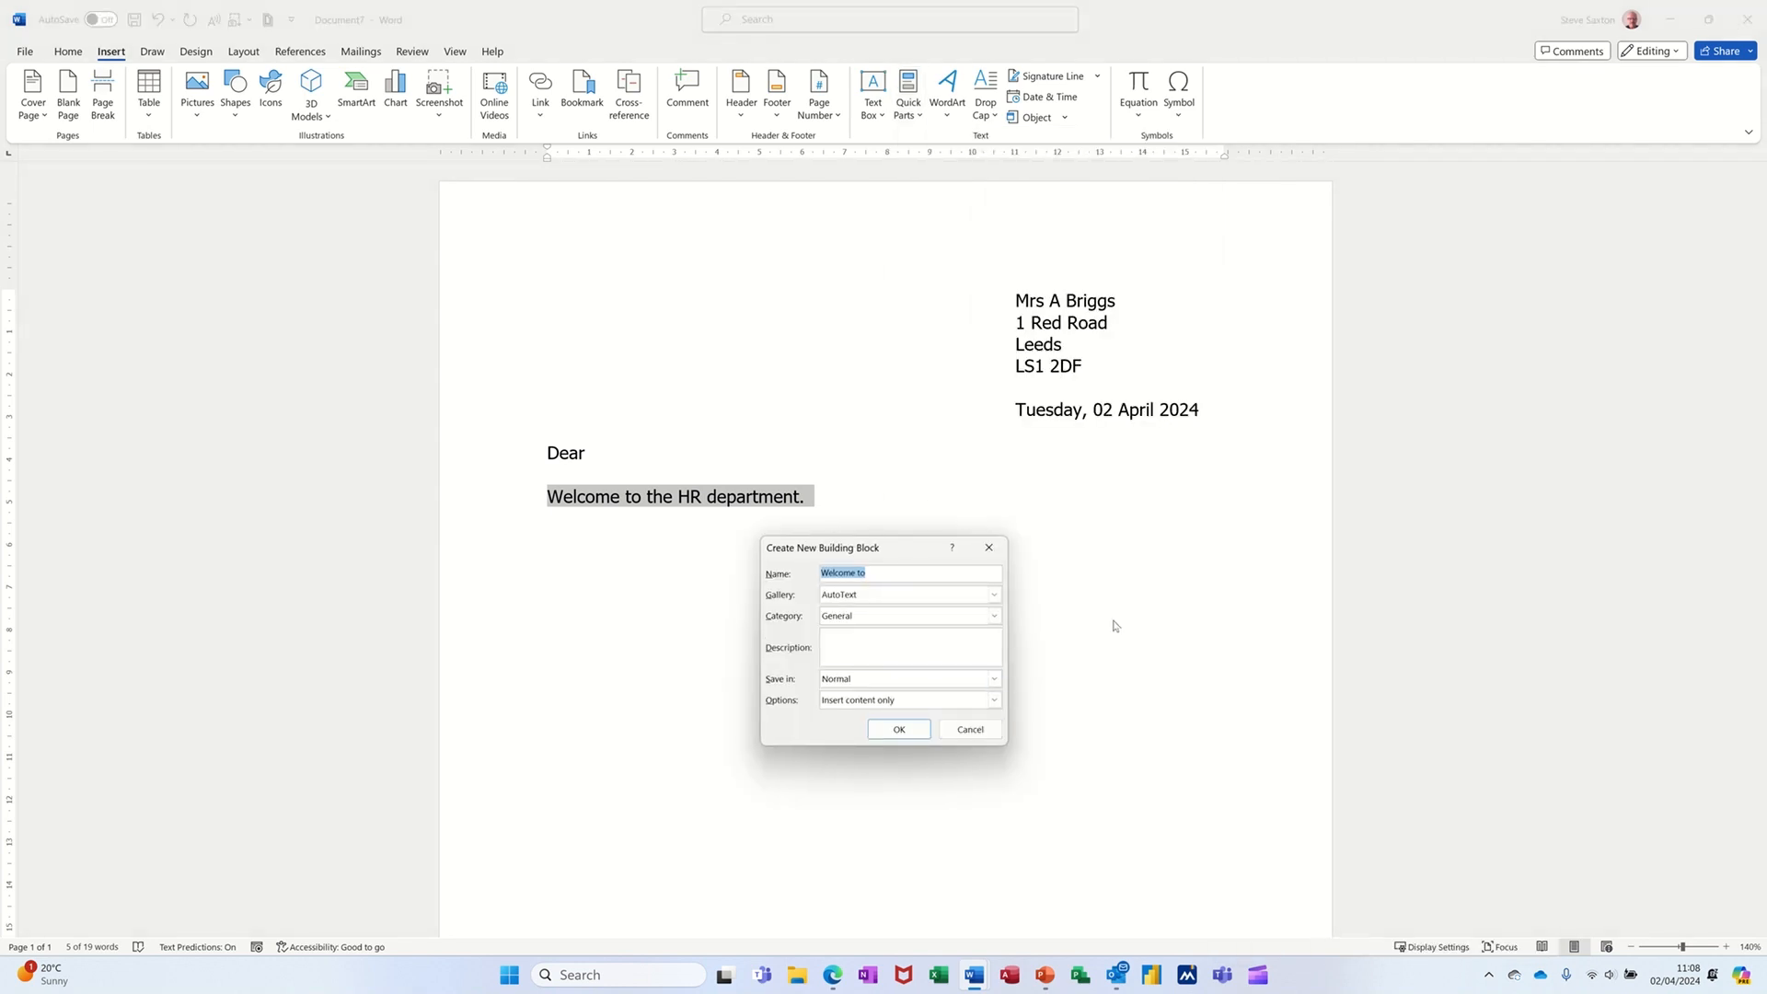
pyautogui.write('welco')
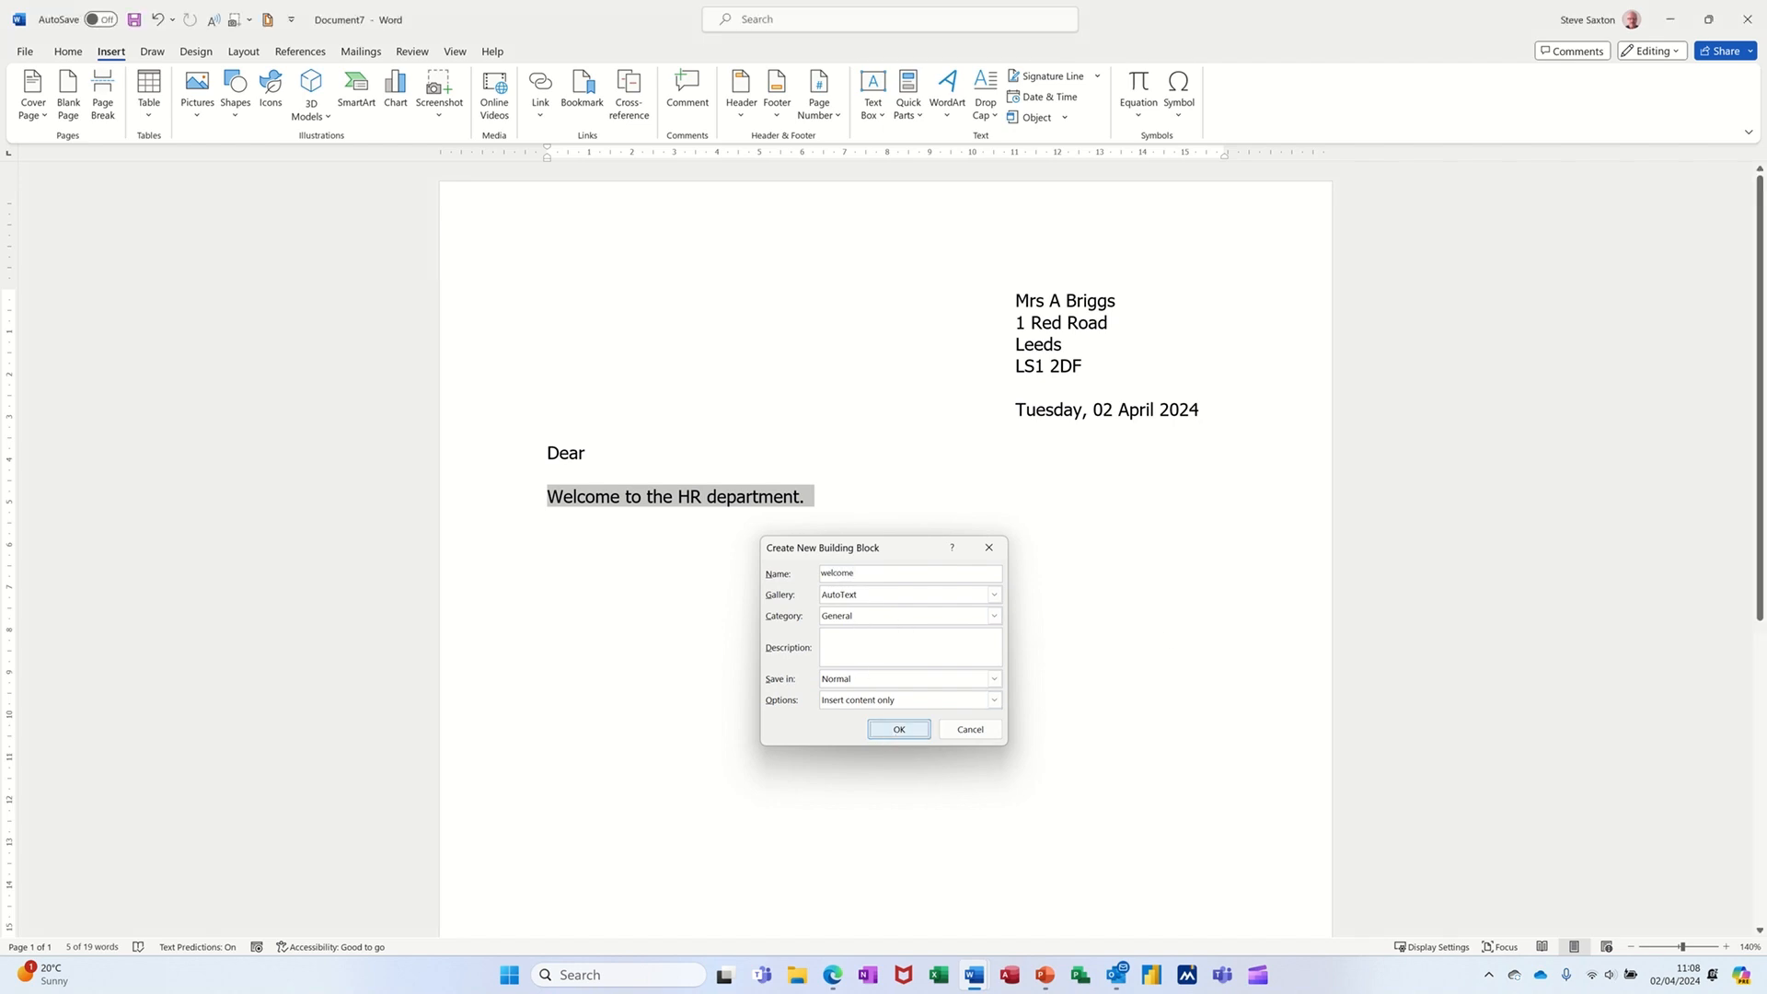
pyautogui.click(898, 735)
# - Delete the welcome sentence line from the letter
pyautogui.click(648, 497)
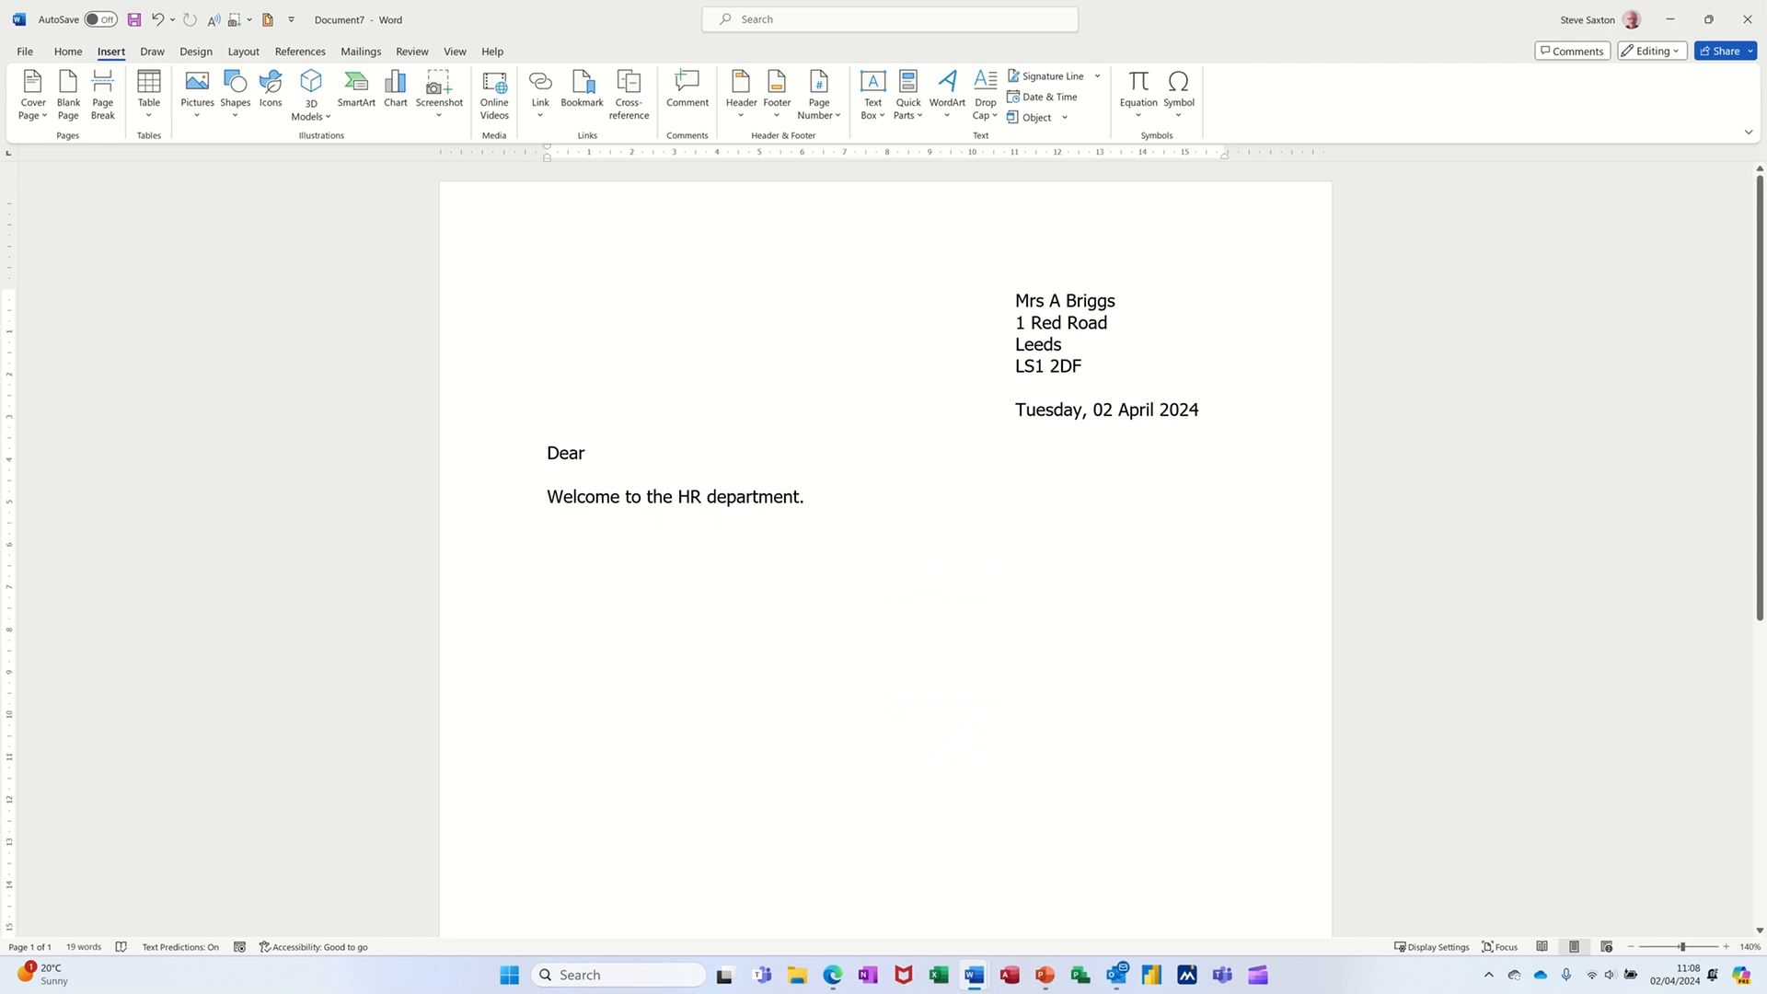
pyautogui.click(503, 506)
pyautogui.press('Delete')
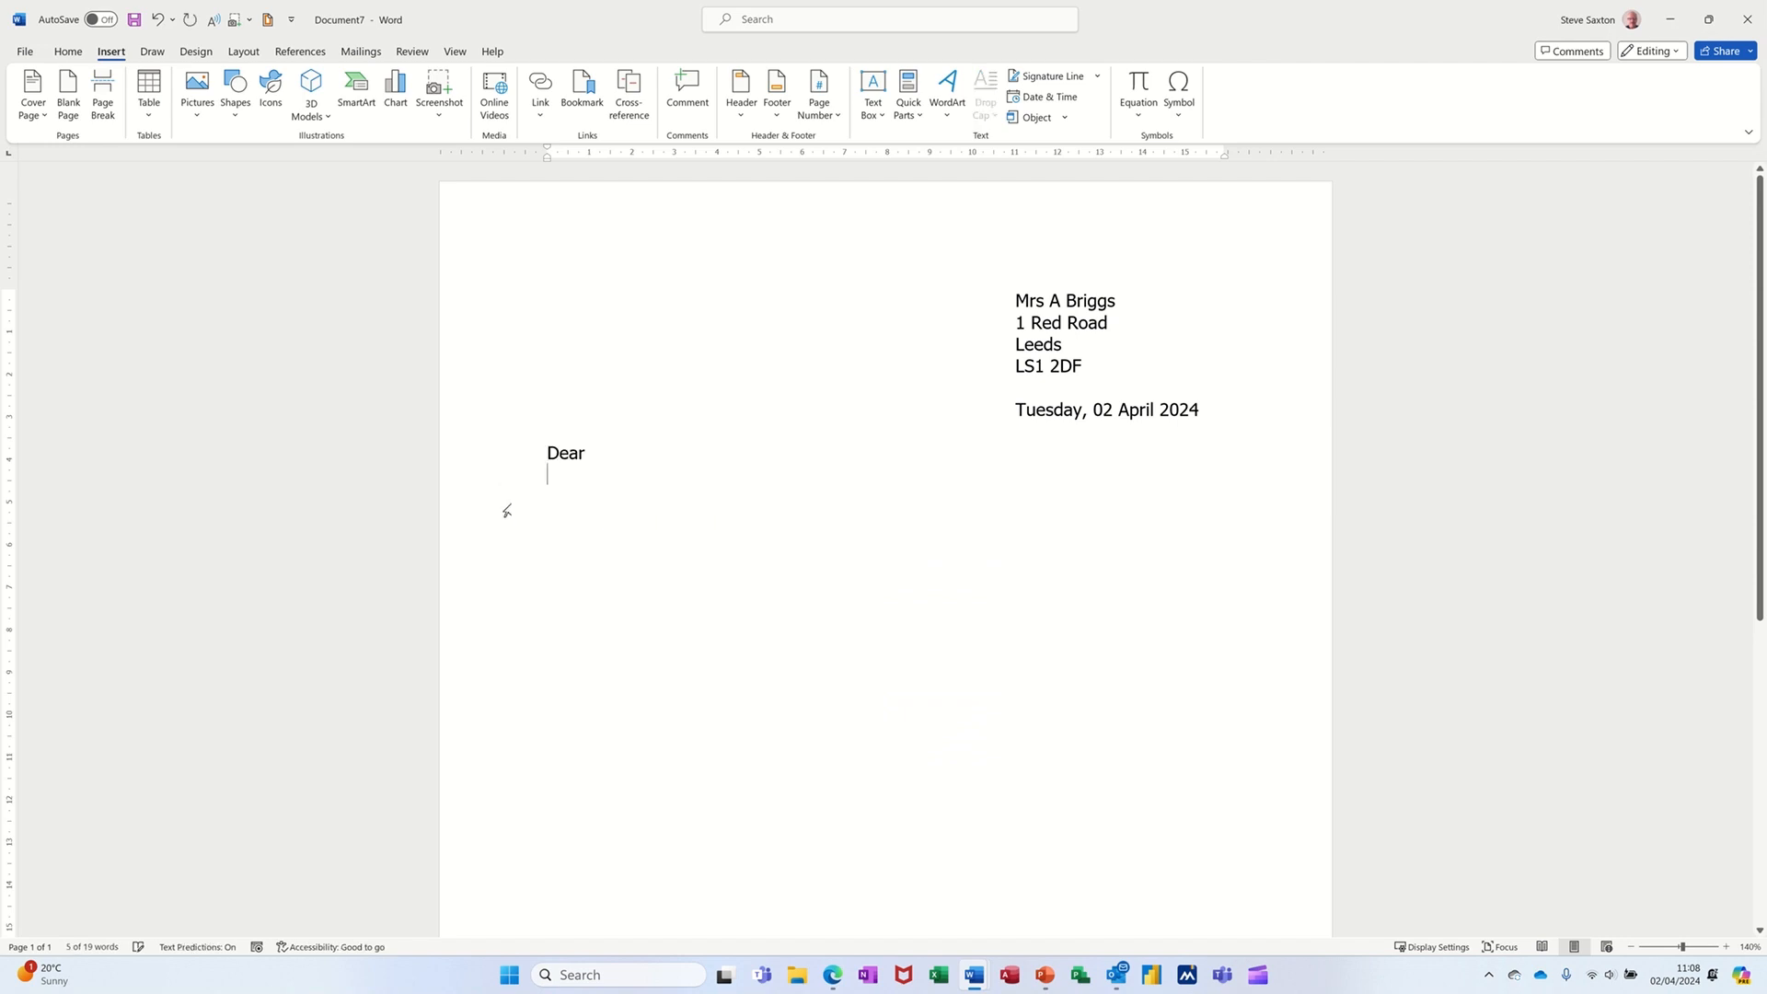
# - Type the closing Yours faithfully, followed by the sender's name and the title Manager beneath it
pyautogui.press('Return')
pyautogui.press('Return')
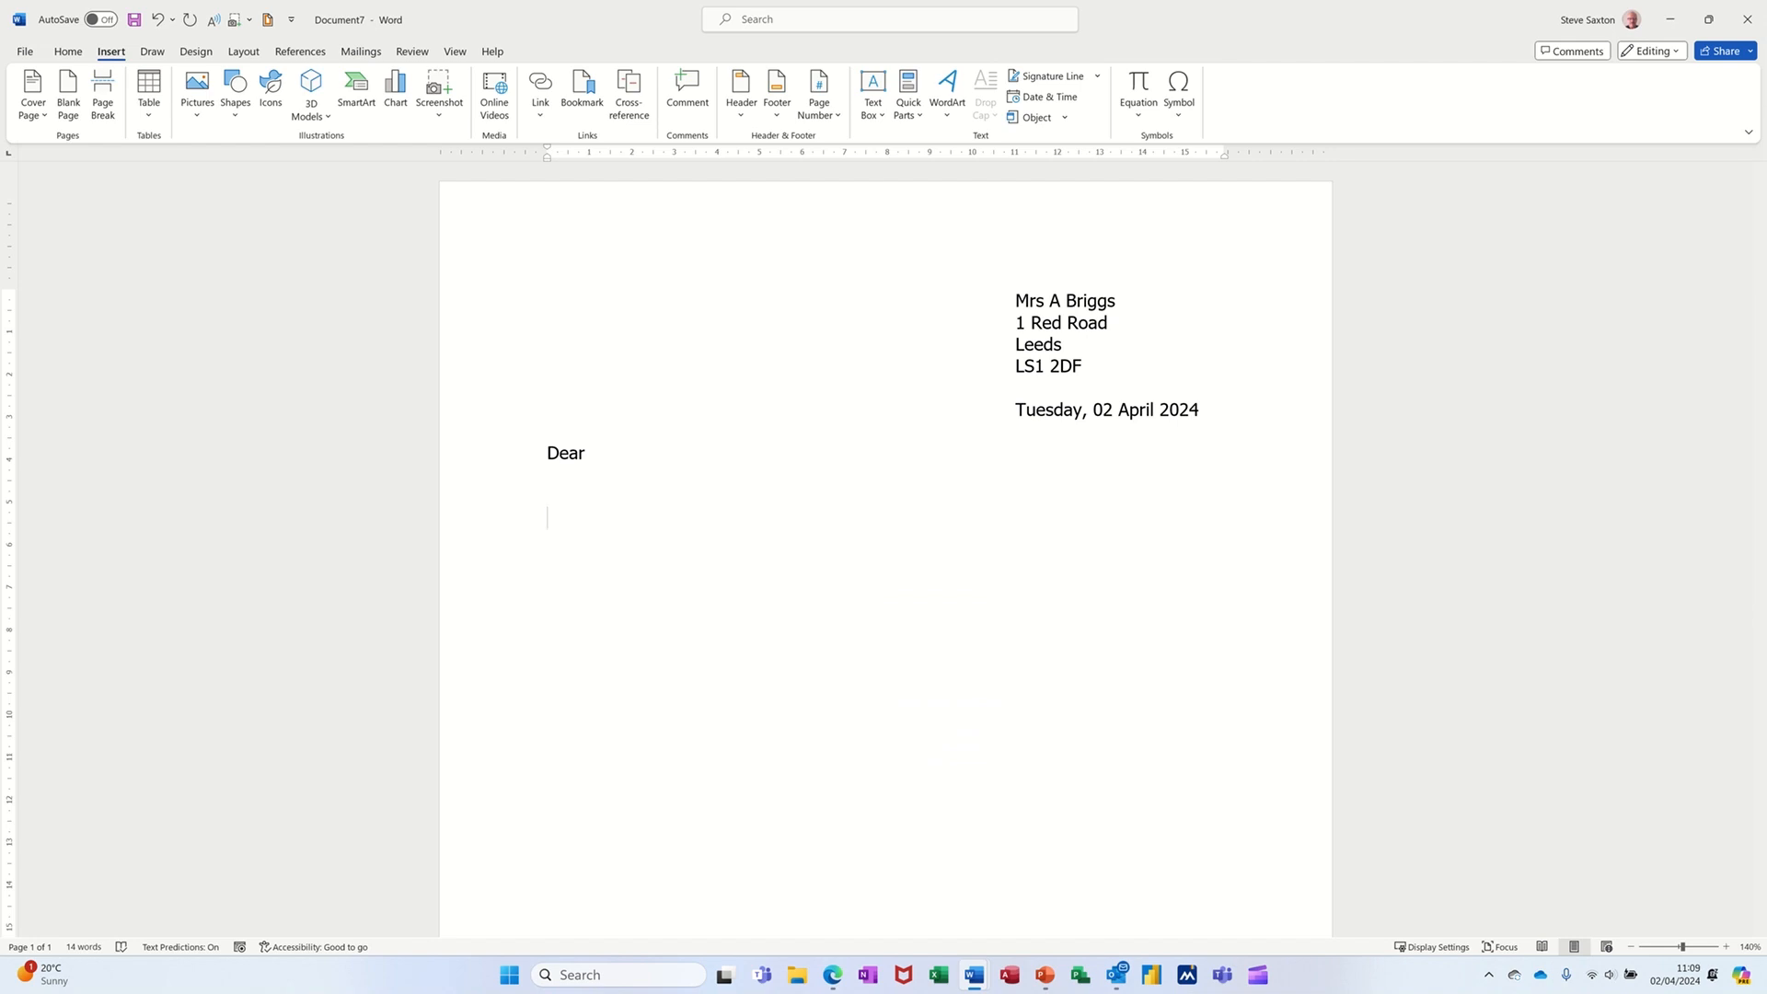
pyautogui.write('Yours')
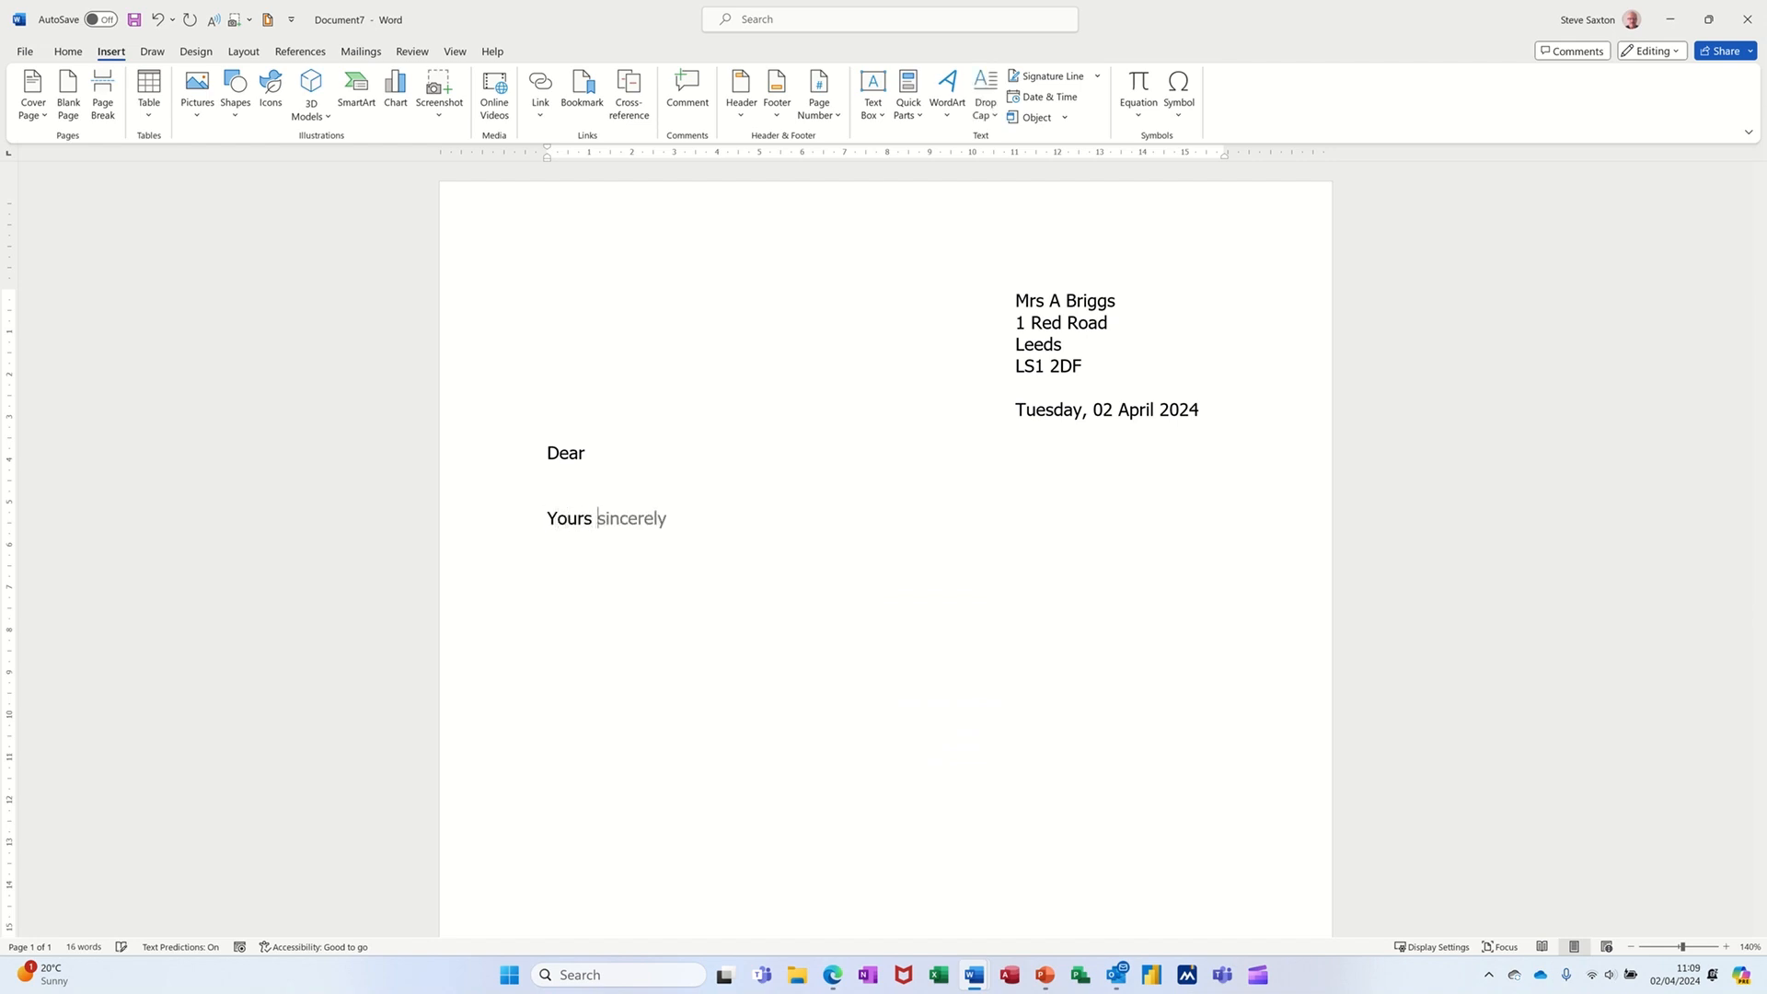
pyautogui.write(' faithfully')
pyautogui.press('Return')
pyautogui.write('S Saxton')
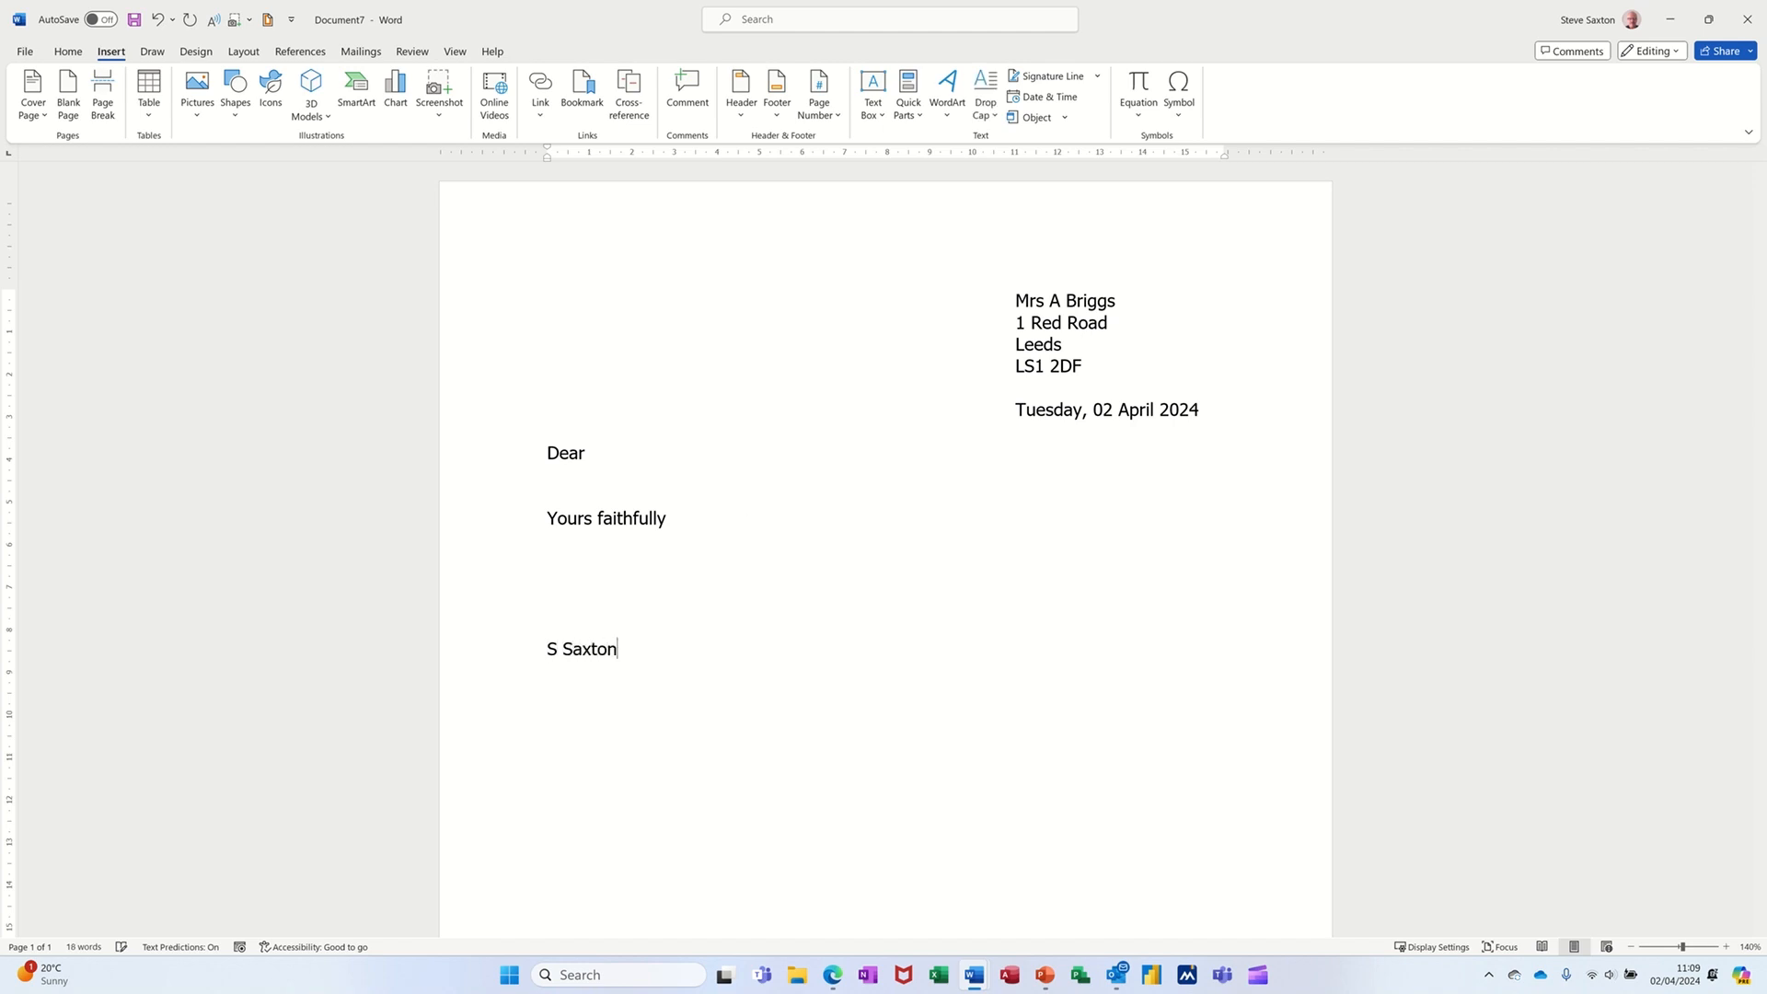
pyautogui.press('Return')
pyautogui.write('Manager')
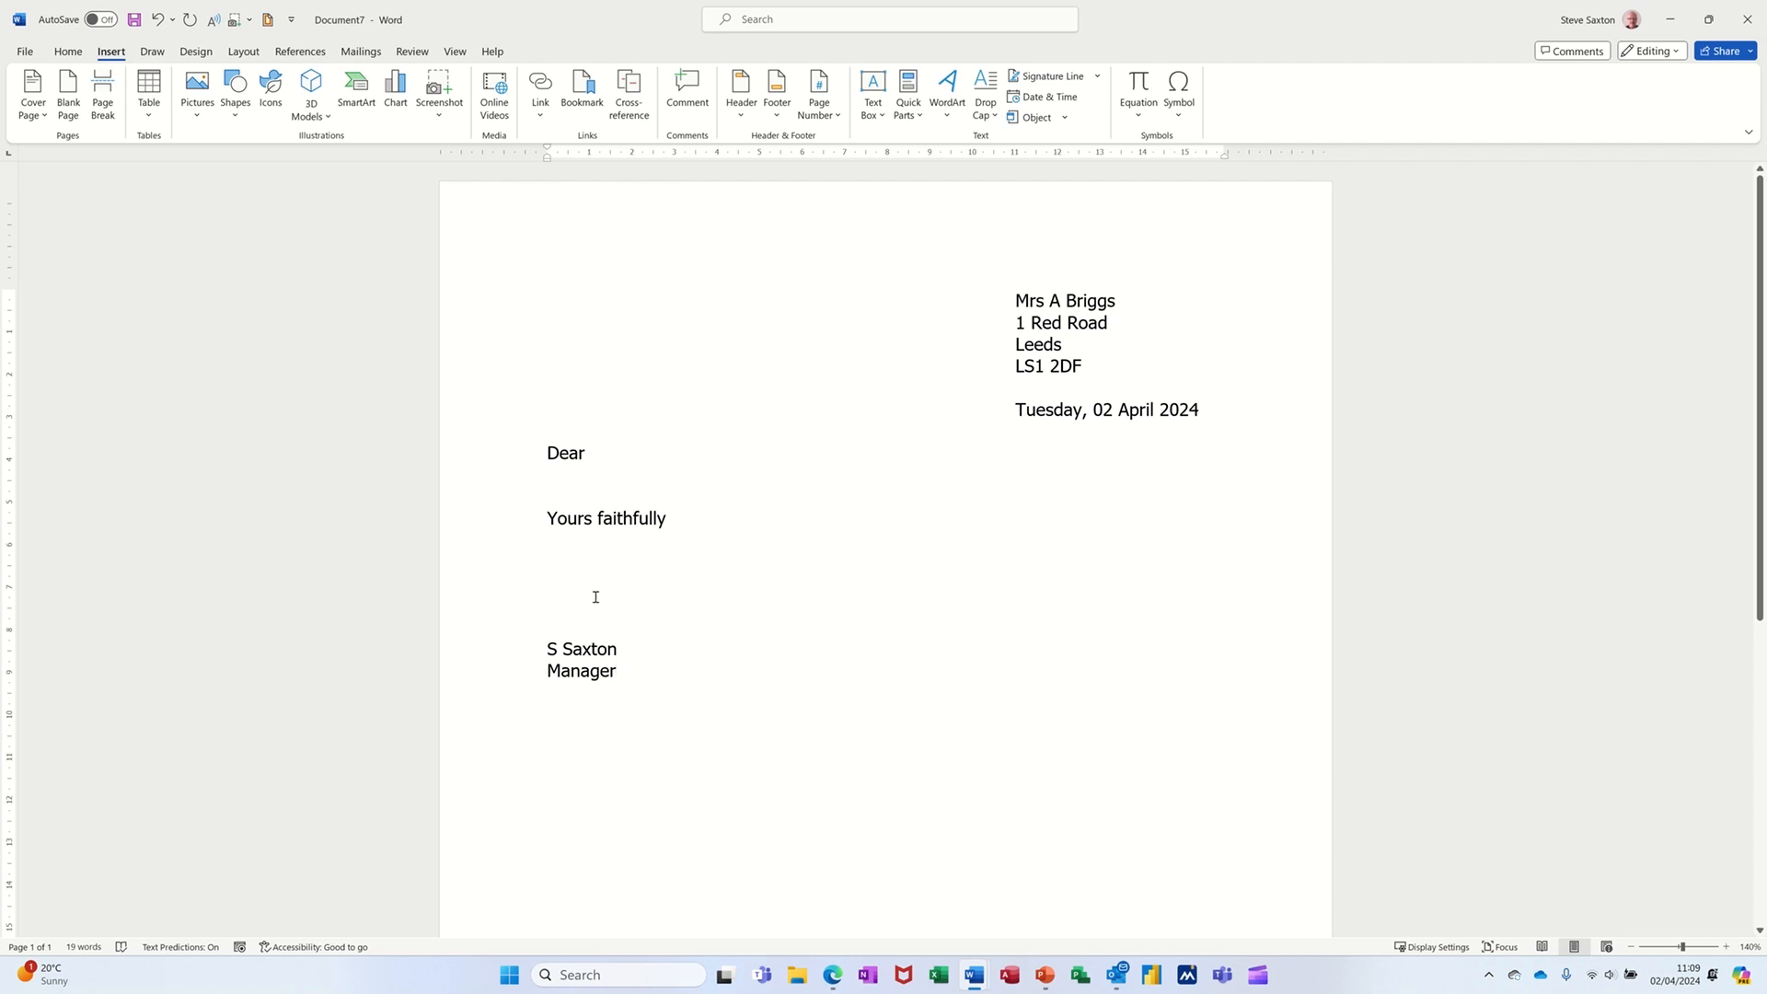
# - Save the closing block from Yours faithfully to Manager as an AutoText entry named sig
pyautogui.moveTo(513, 525); pyautogui.dragTo(539, 673)
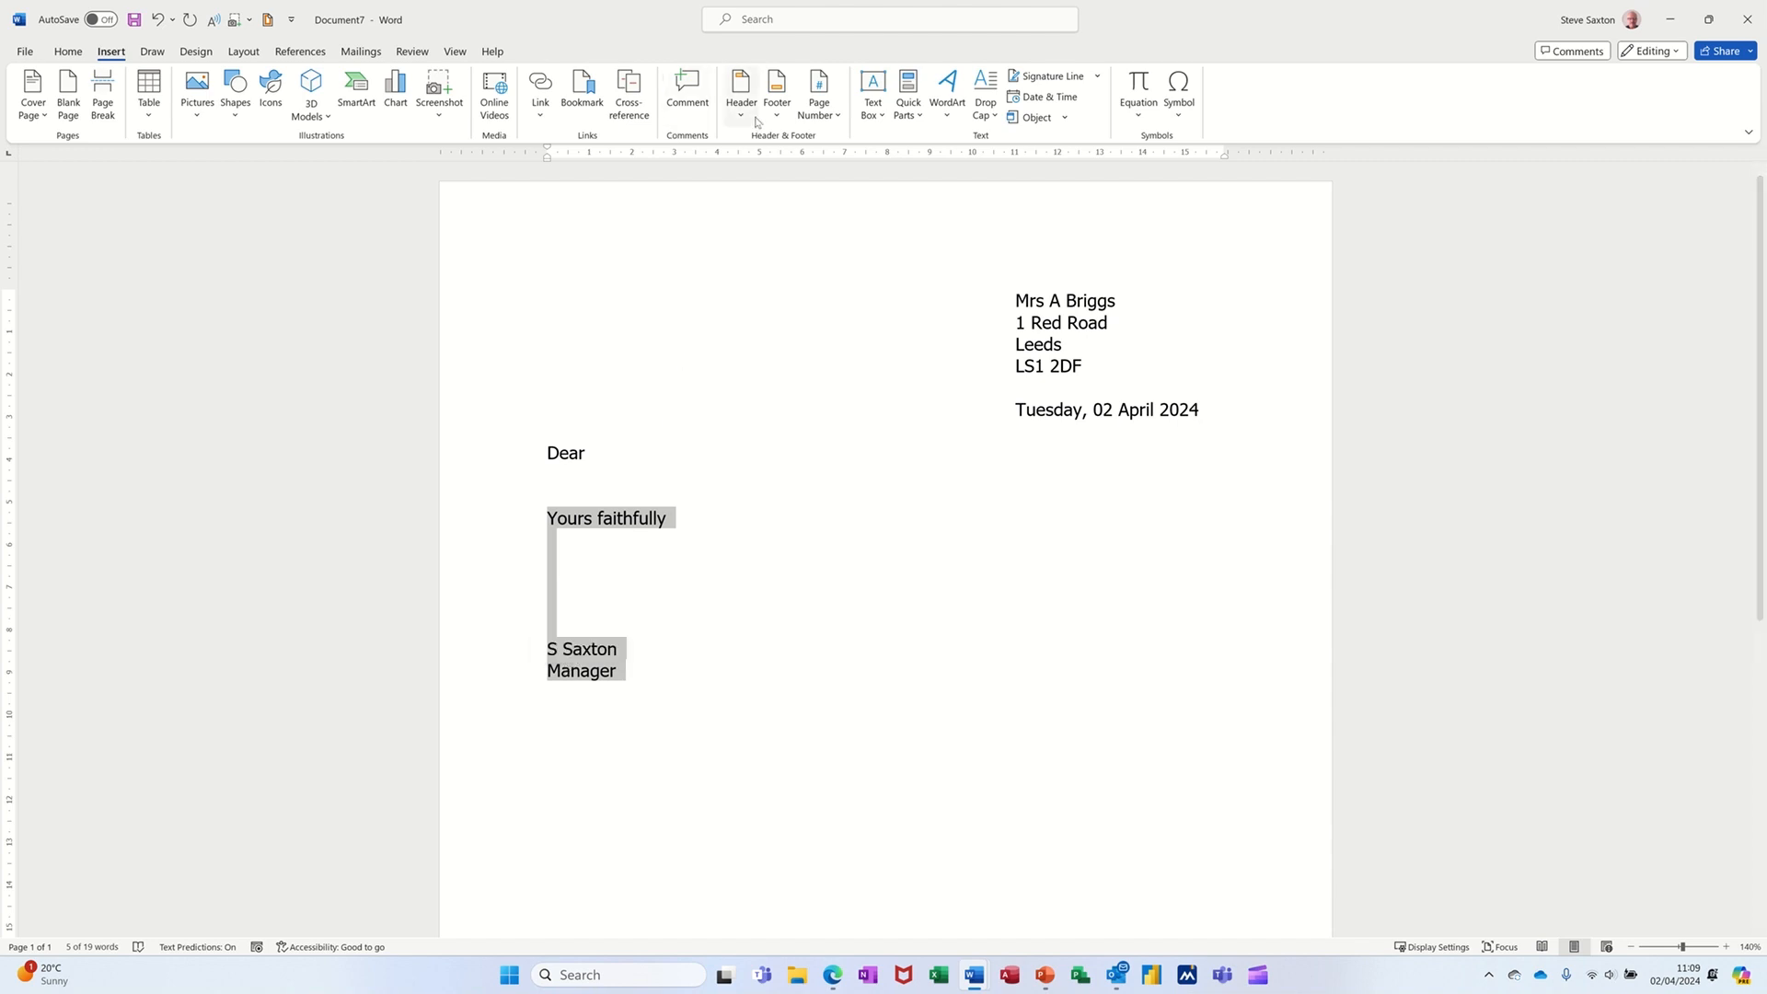
pyautogui.click(910, 120)
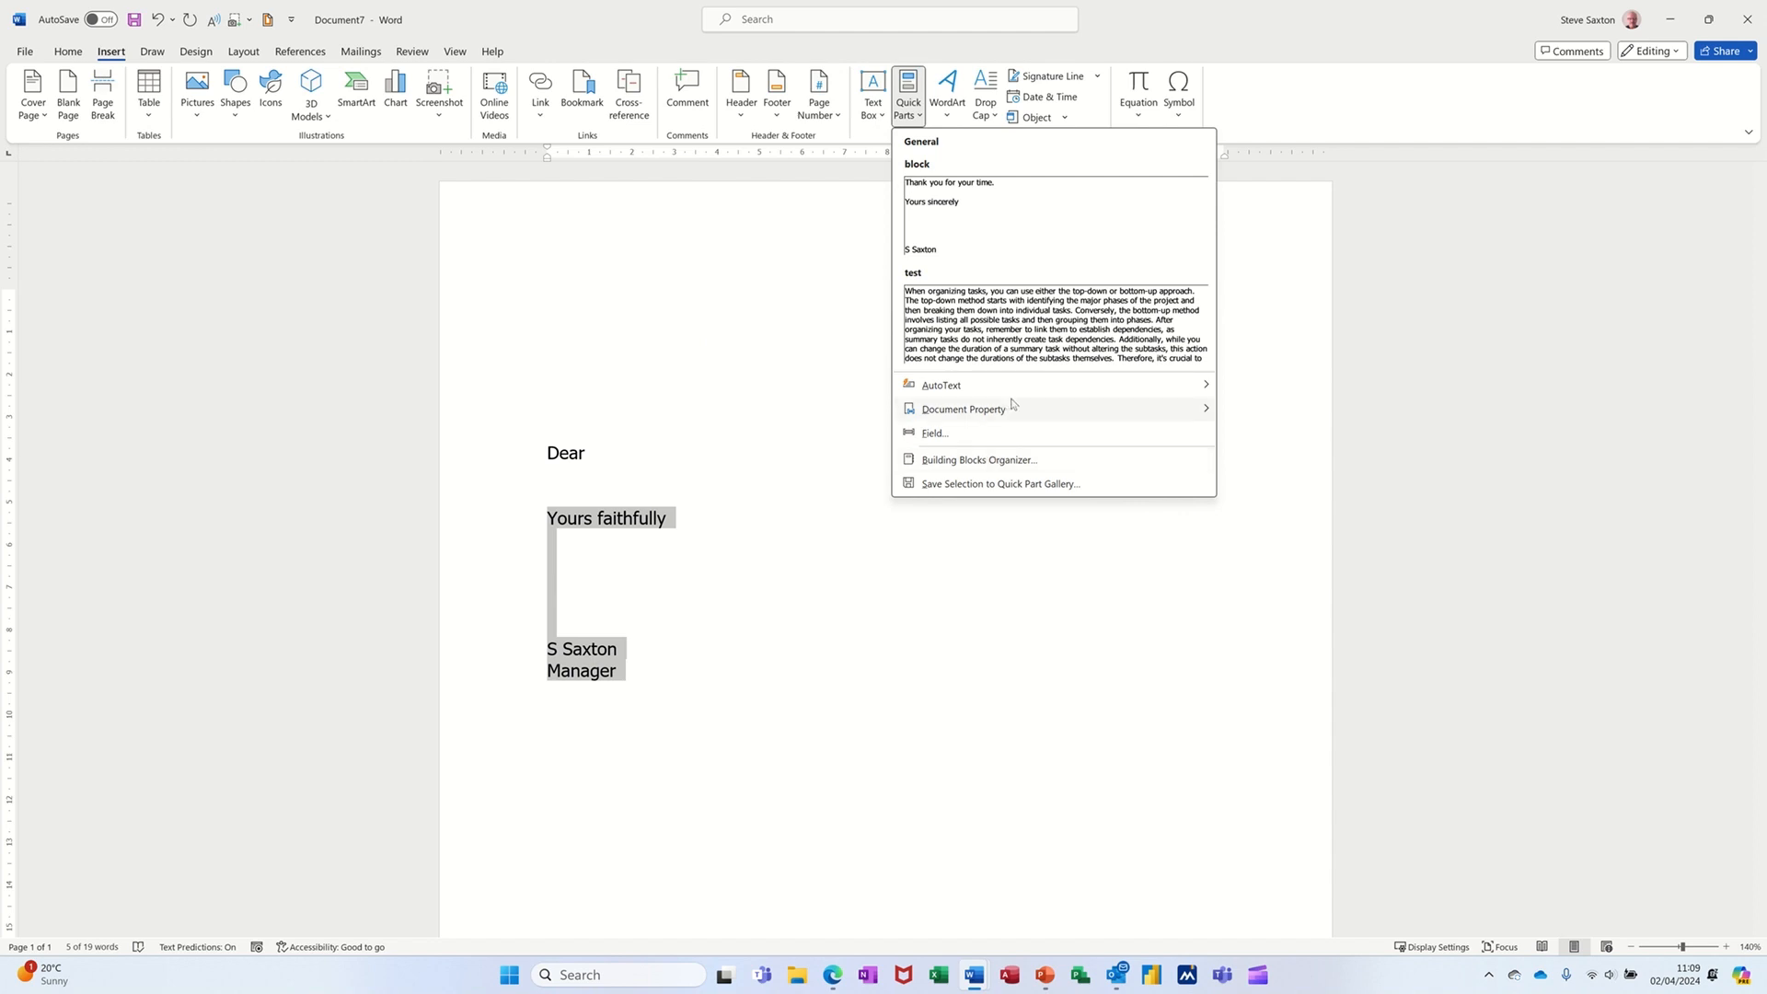
pyautogui.moveTo(1013, 387)
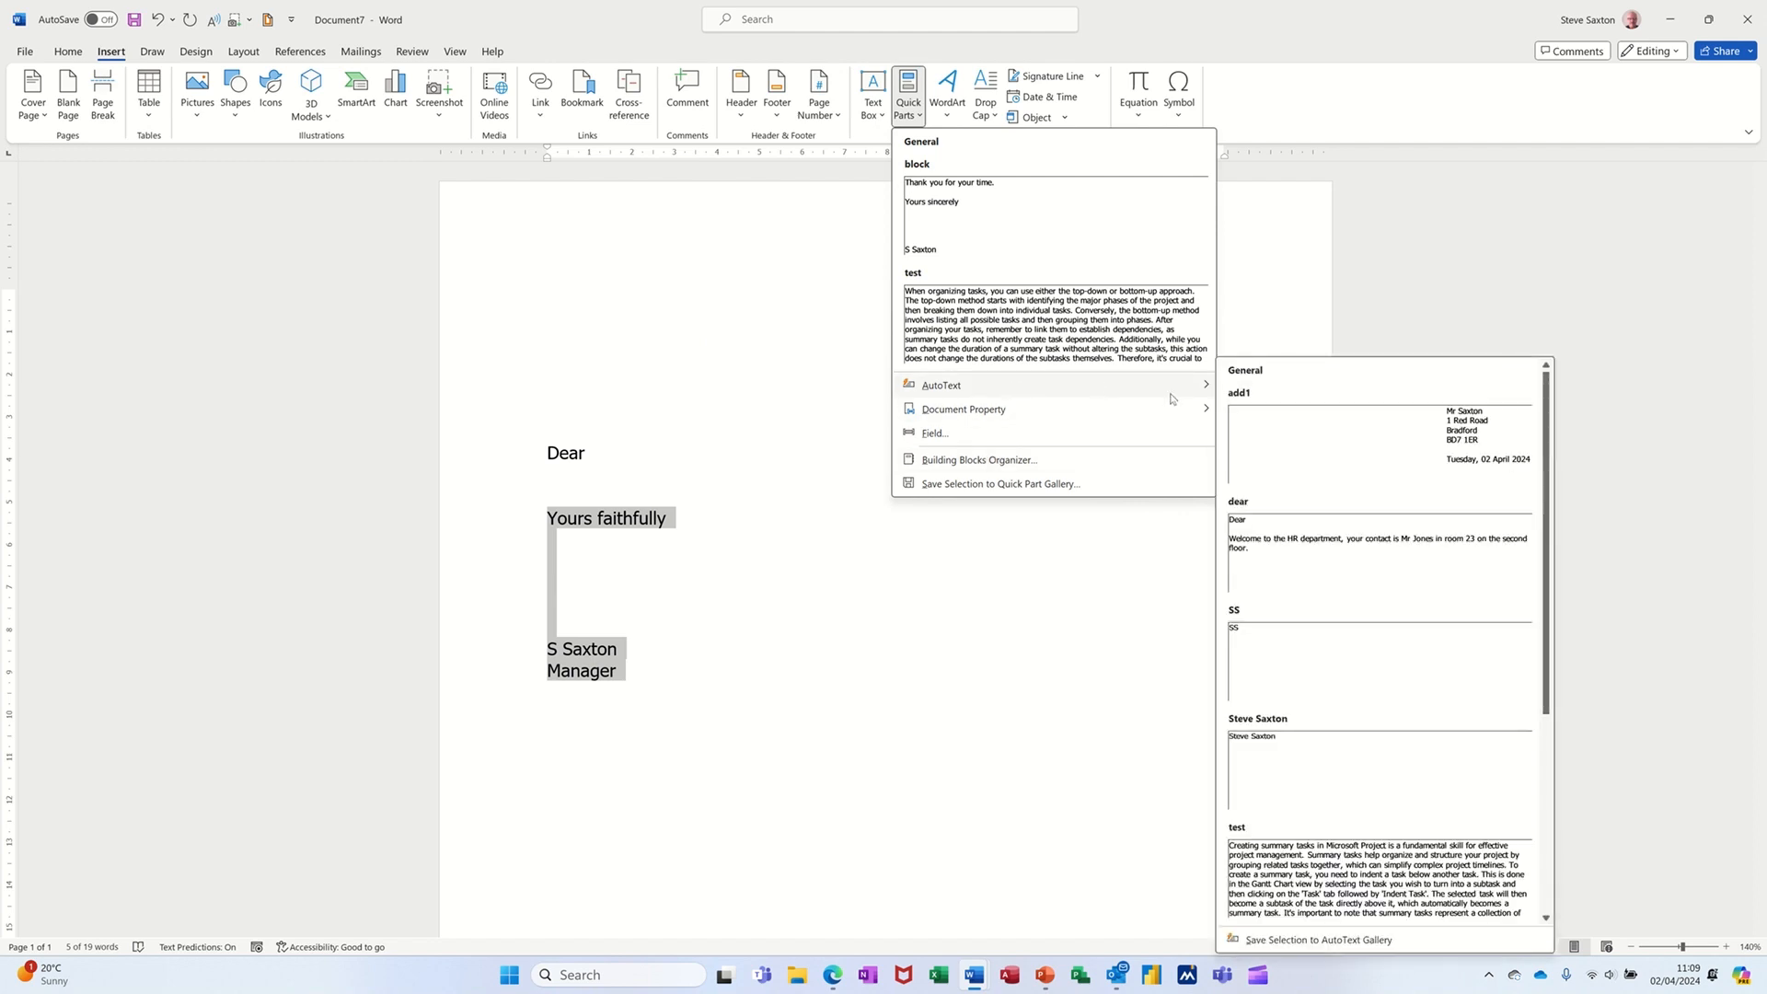
pyautogui.click(1285, 940)
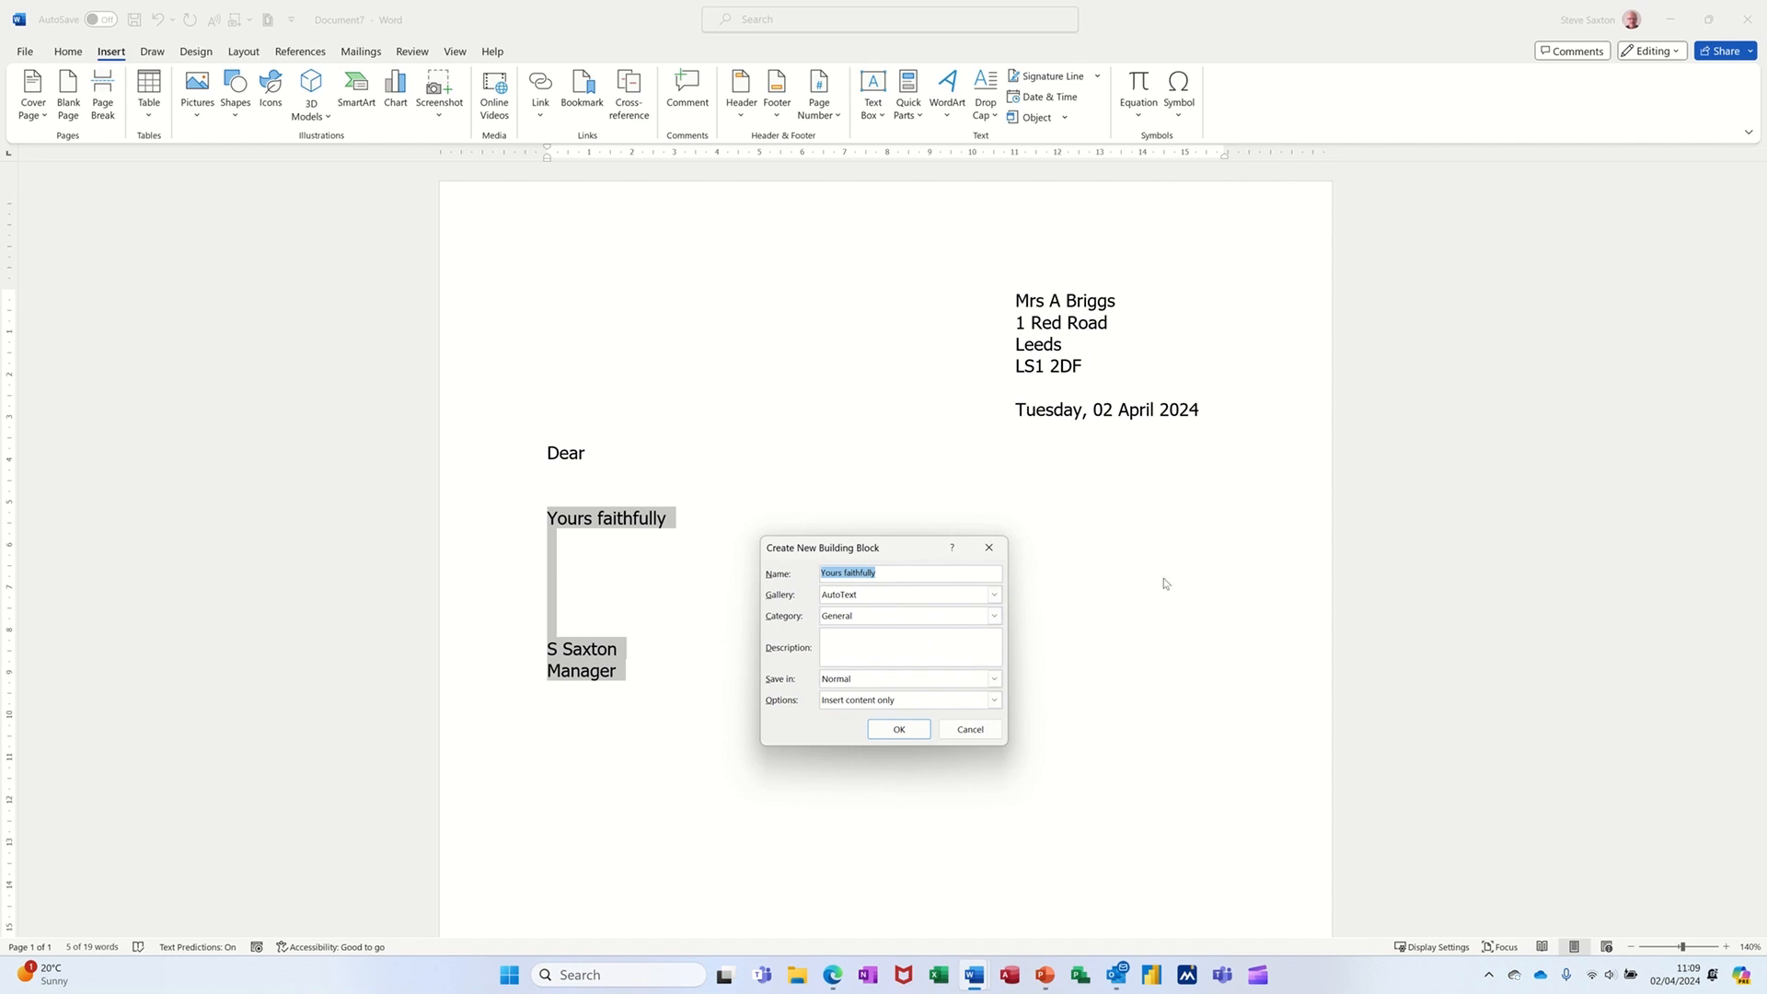
pyautogui.write('sig')
pyautogui.click(908, 735)
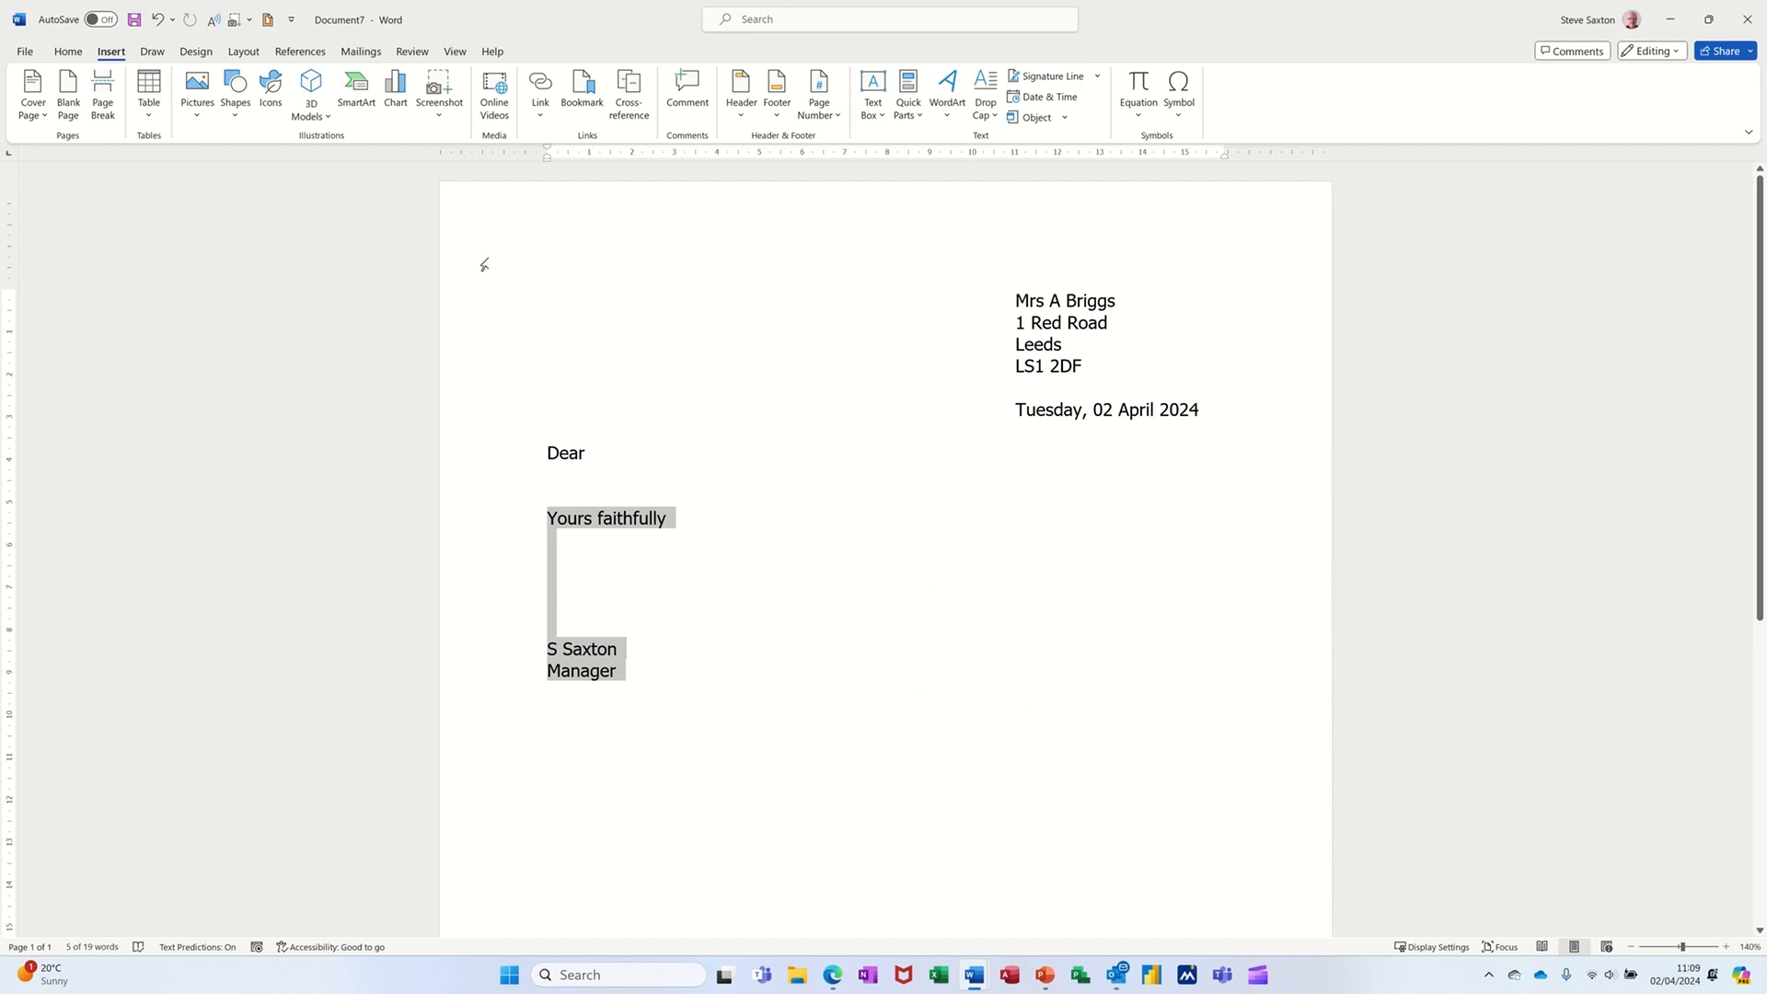
# - Clear the entire document and browse the AutoText gallery to check the saved entries
pyautogui.hotkey('ctrl', 'a')
pyautogui.press('Delete')
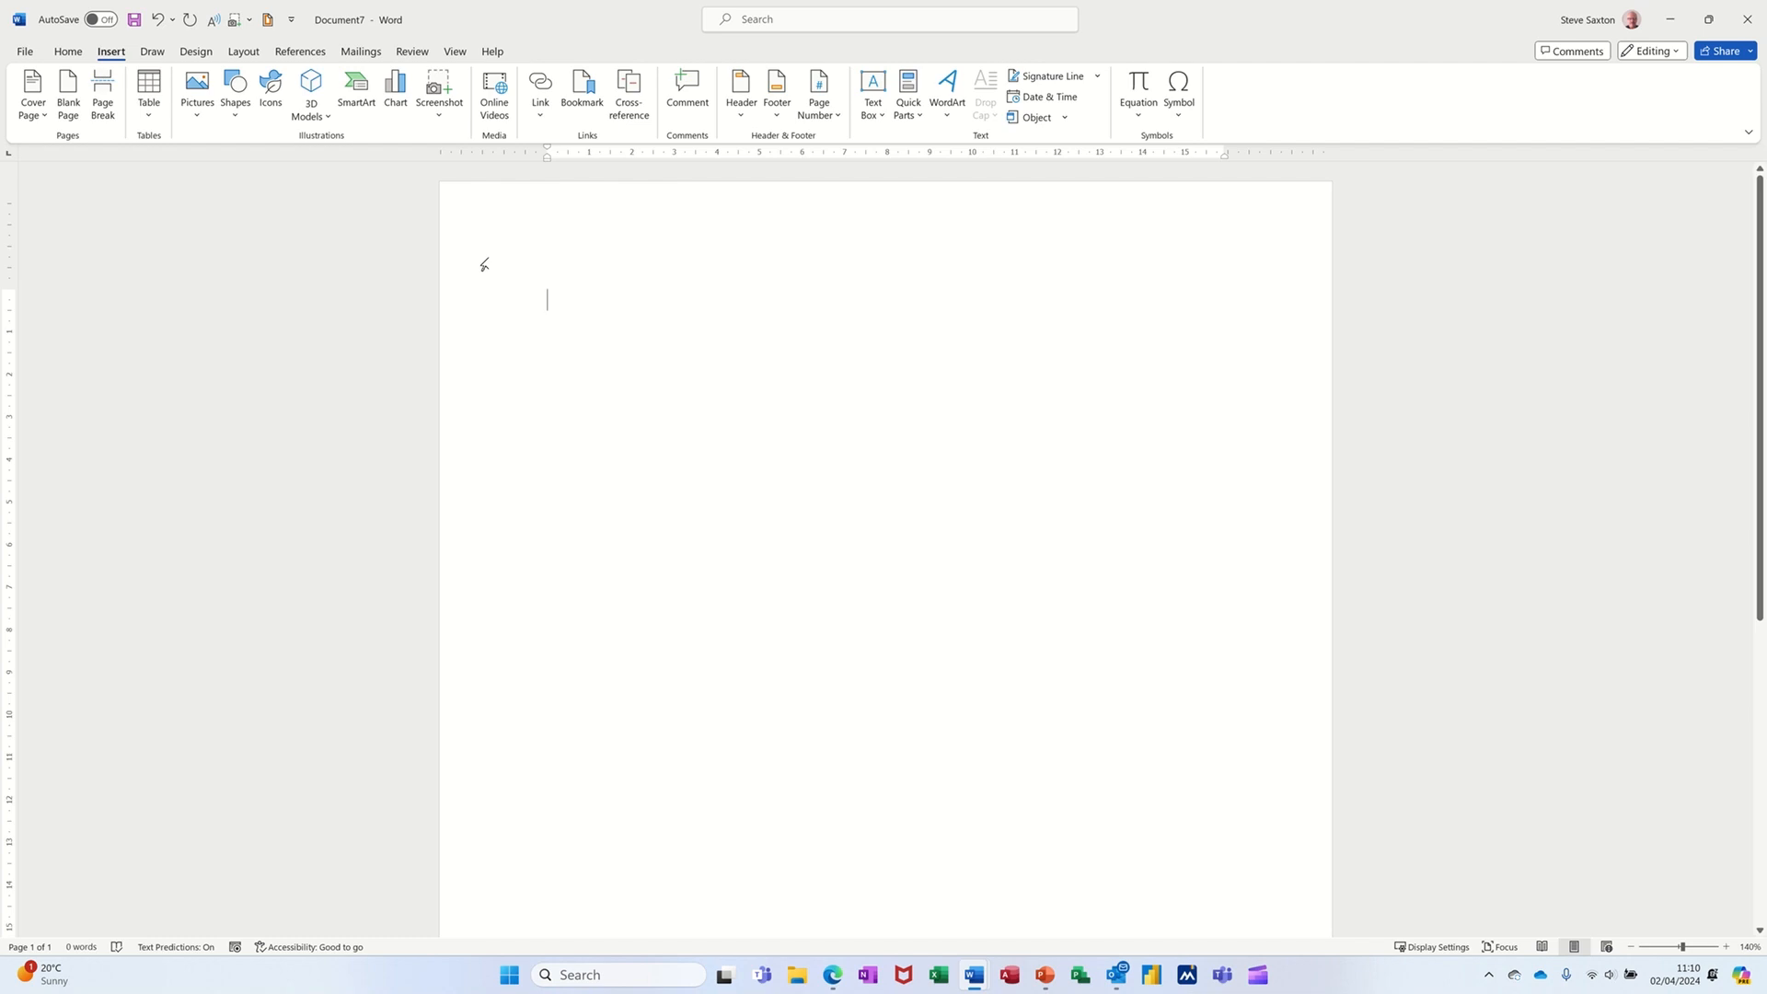
pyautogui.click(918, 121)
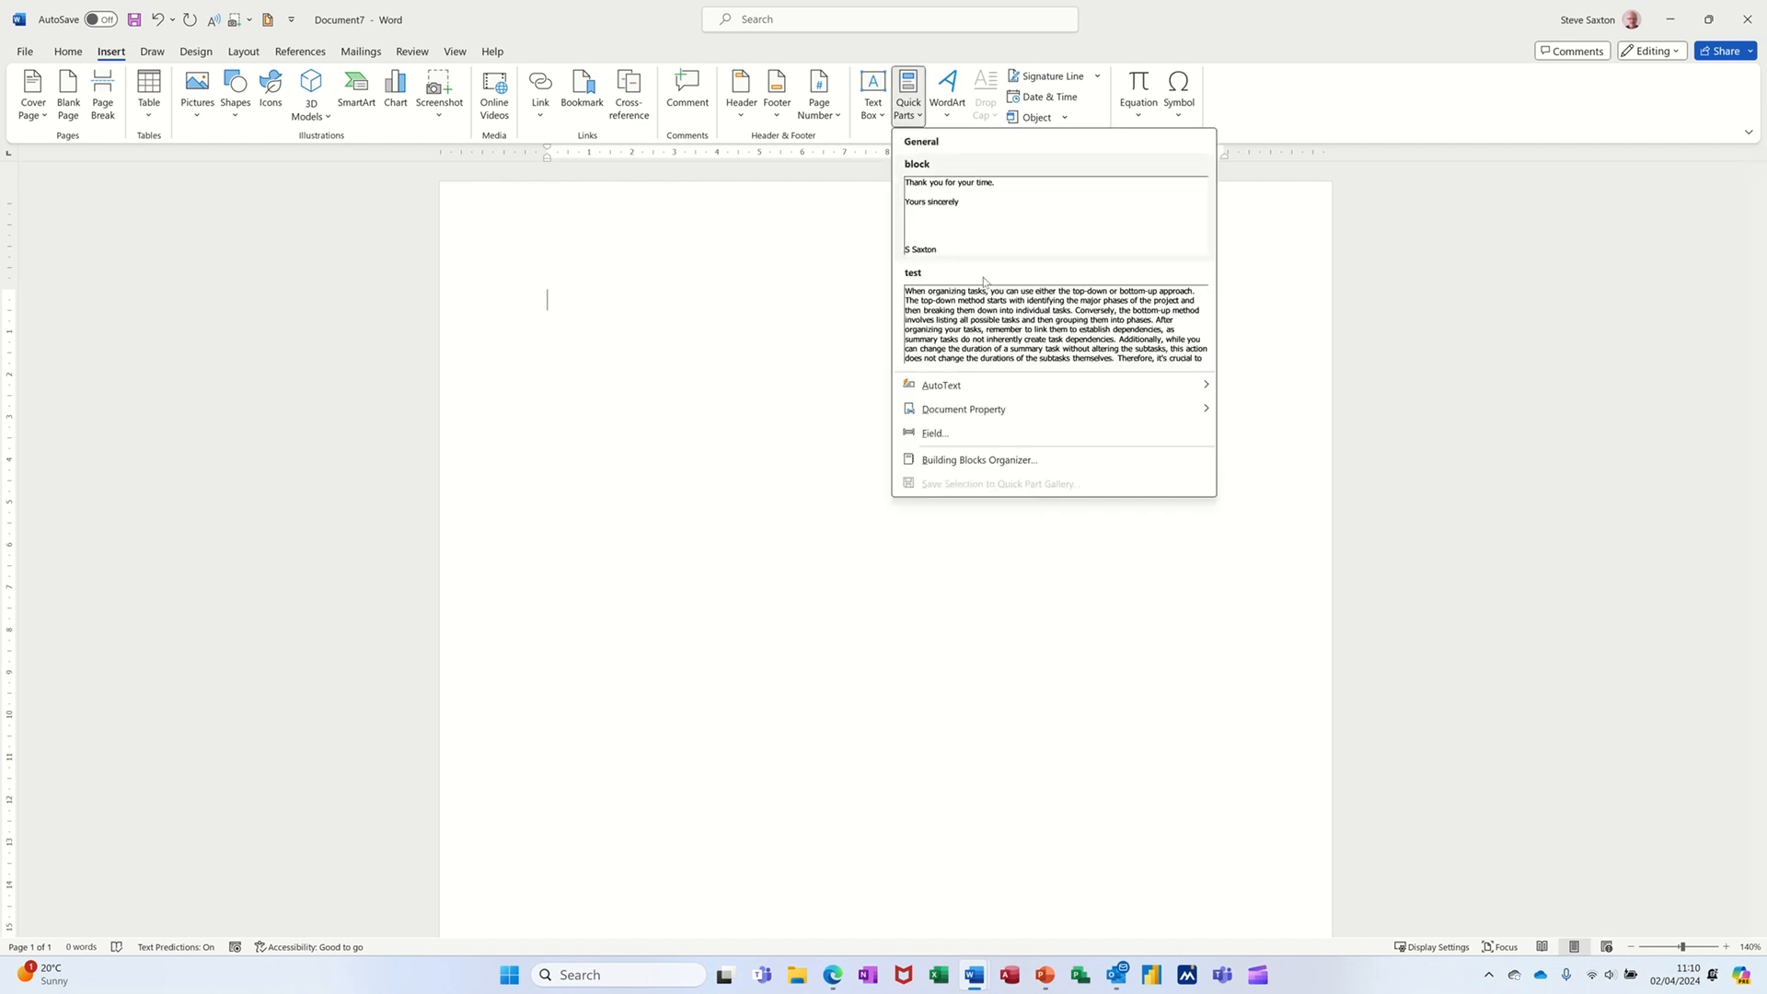
pyautogui.moveTo(1009, 383)
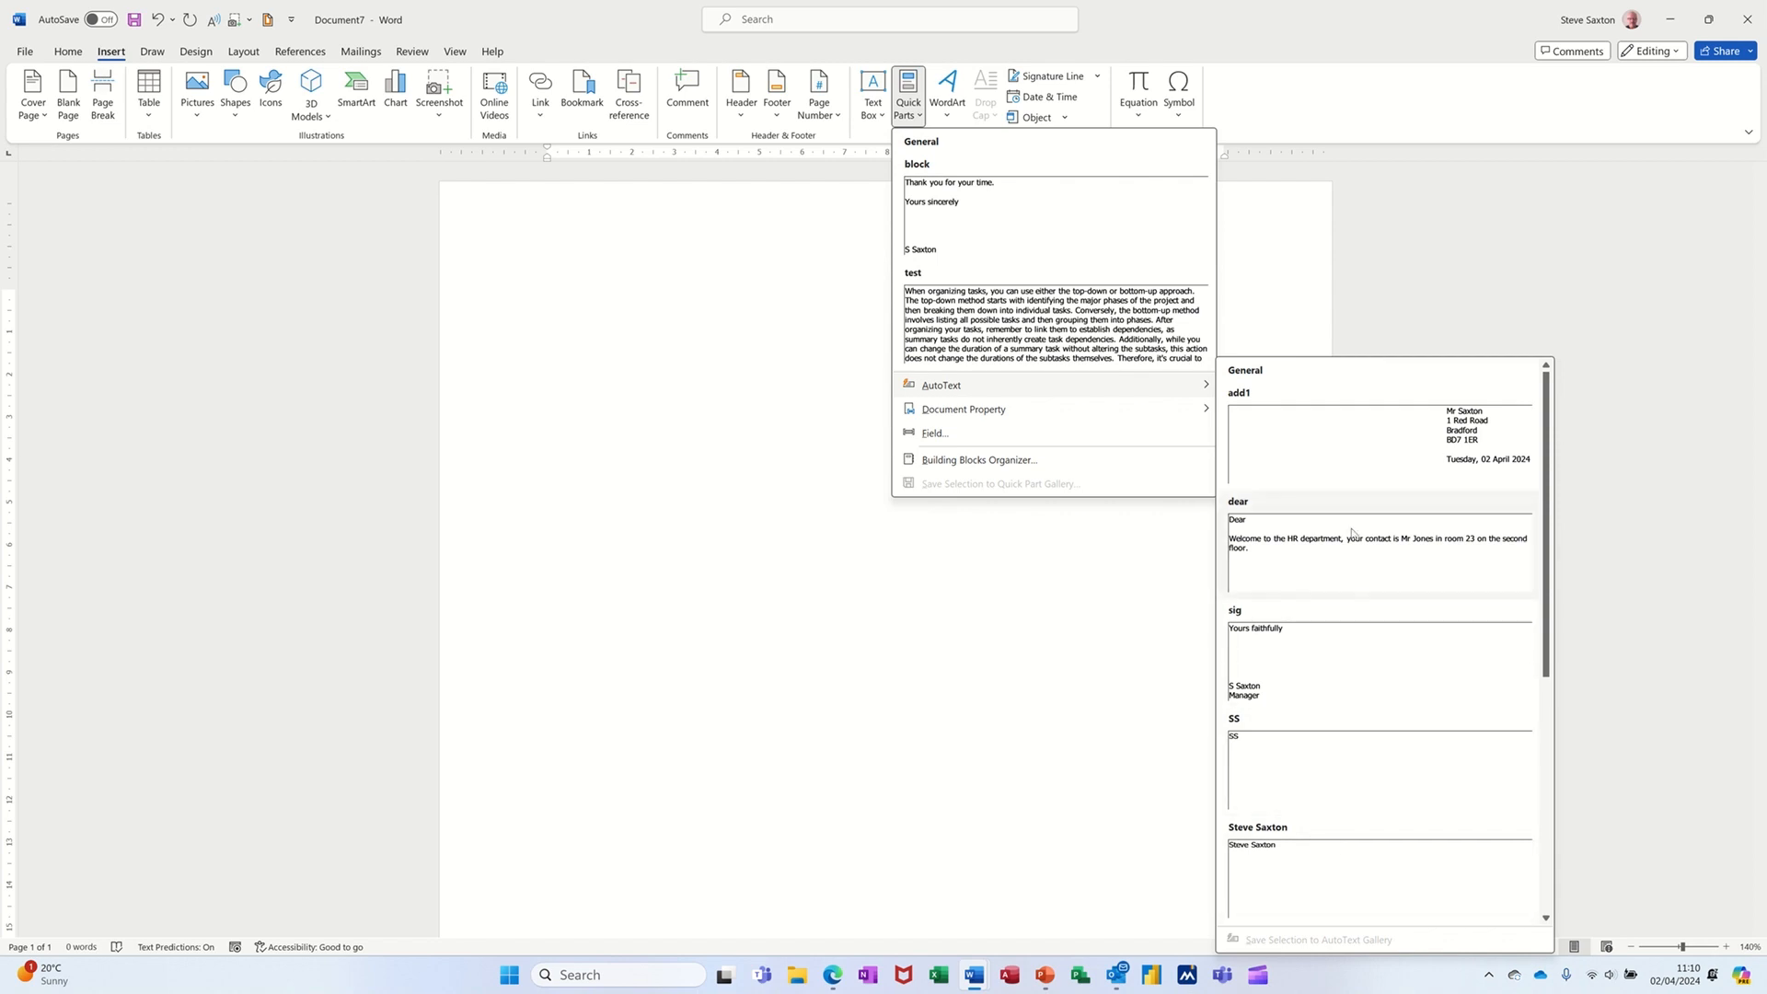
pyautogui.moveTo(1541, 513); pyautogui.dragTo(1530, 591)
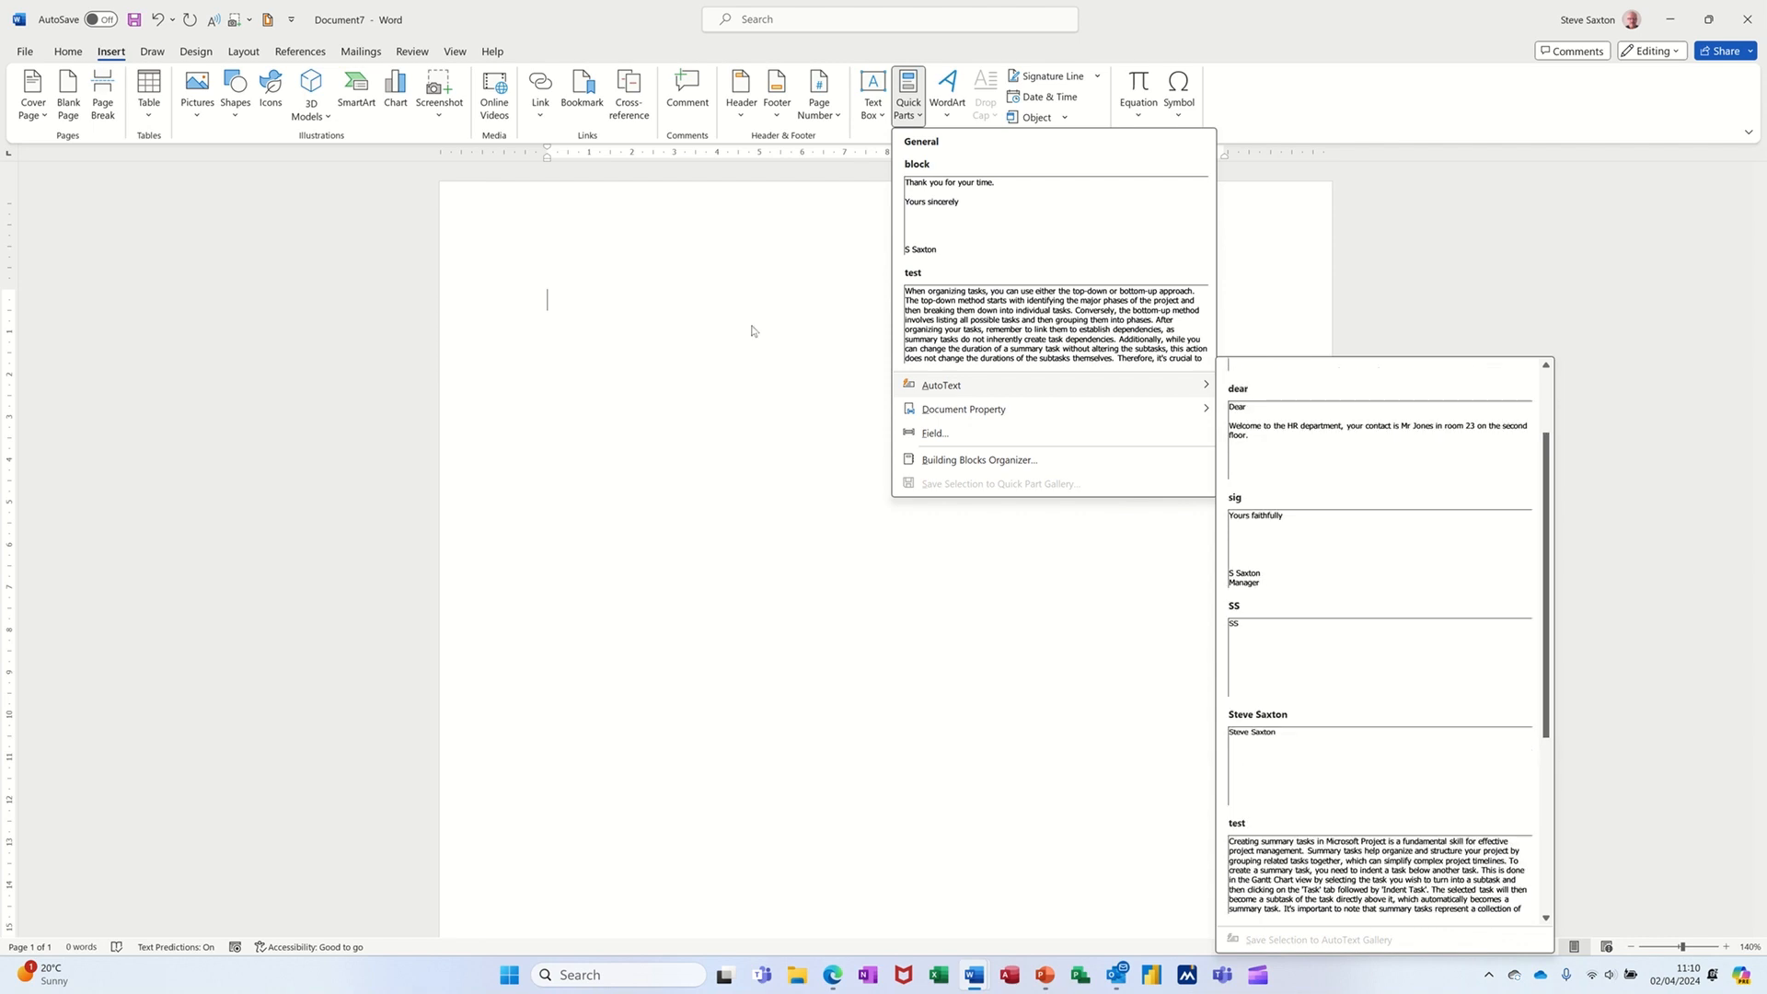
pyautogui.click(801, 485)
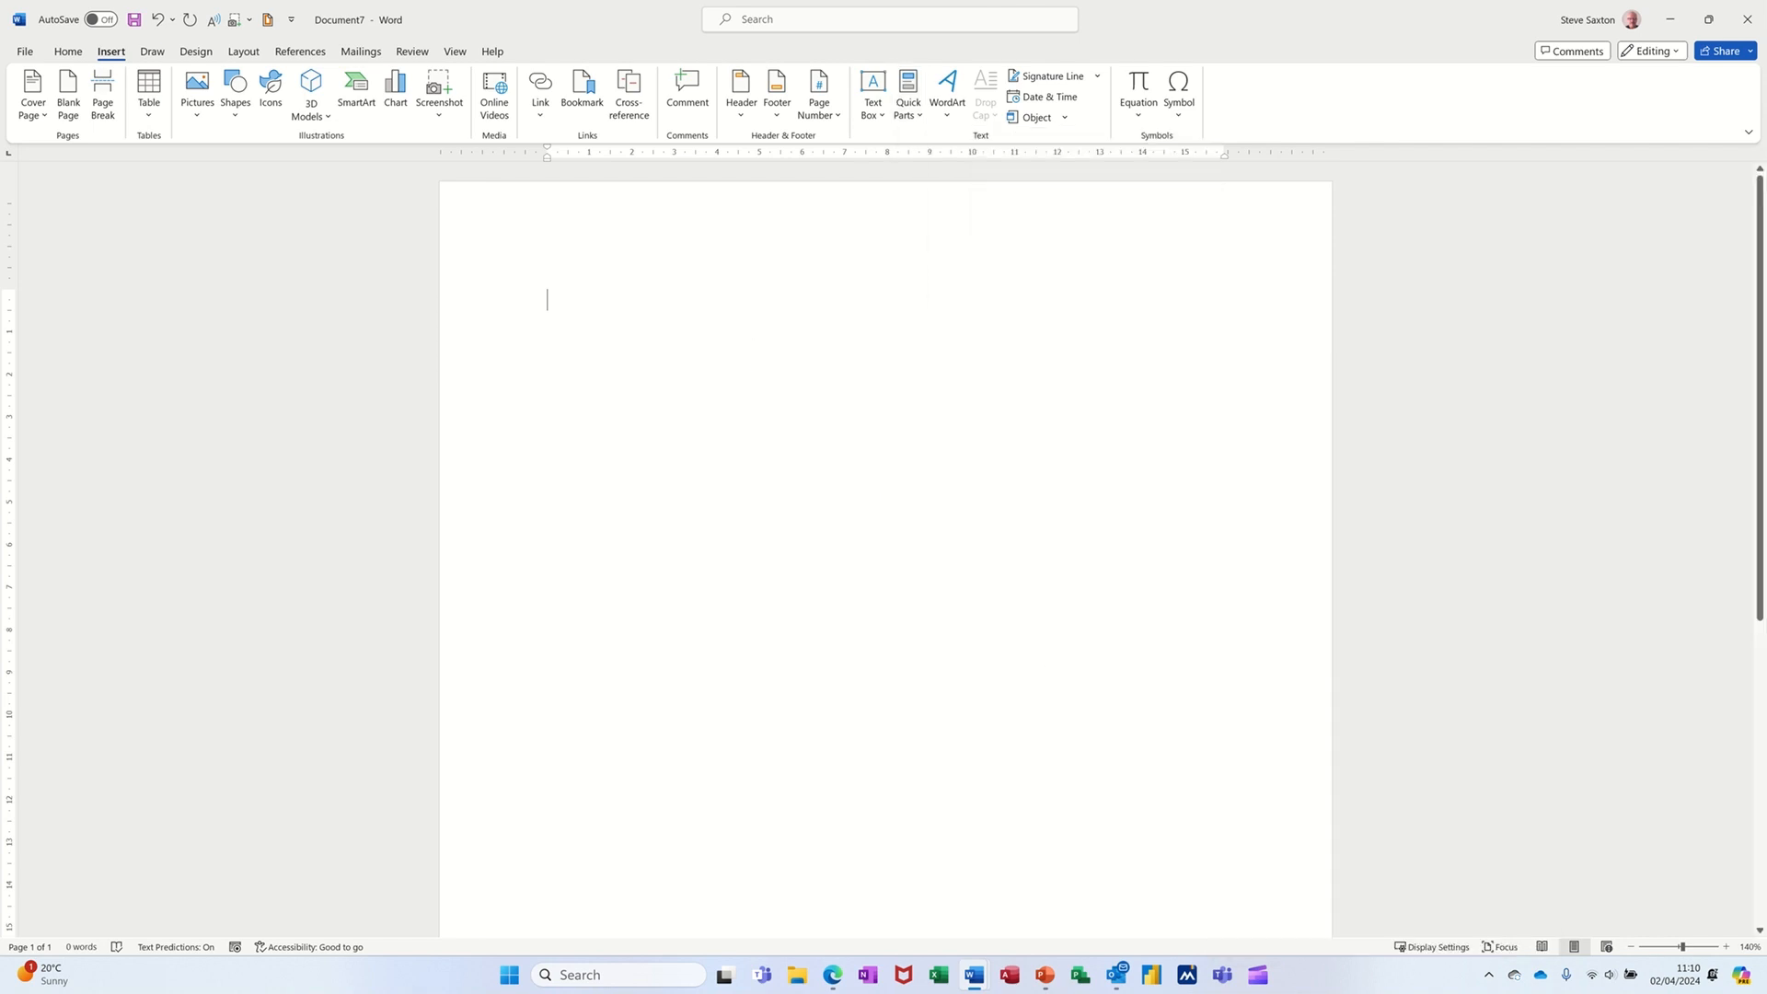
# - Insert the title and dear AutoText entries by typing their names and accepting the suggestions
pyautogui.write('title')
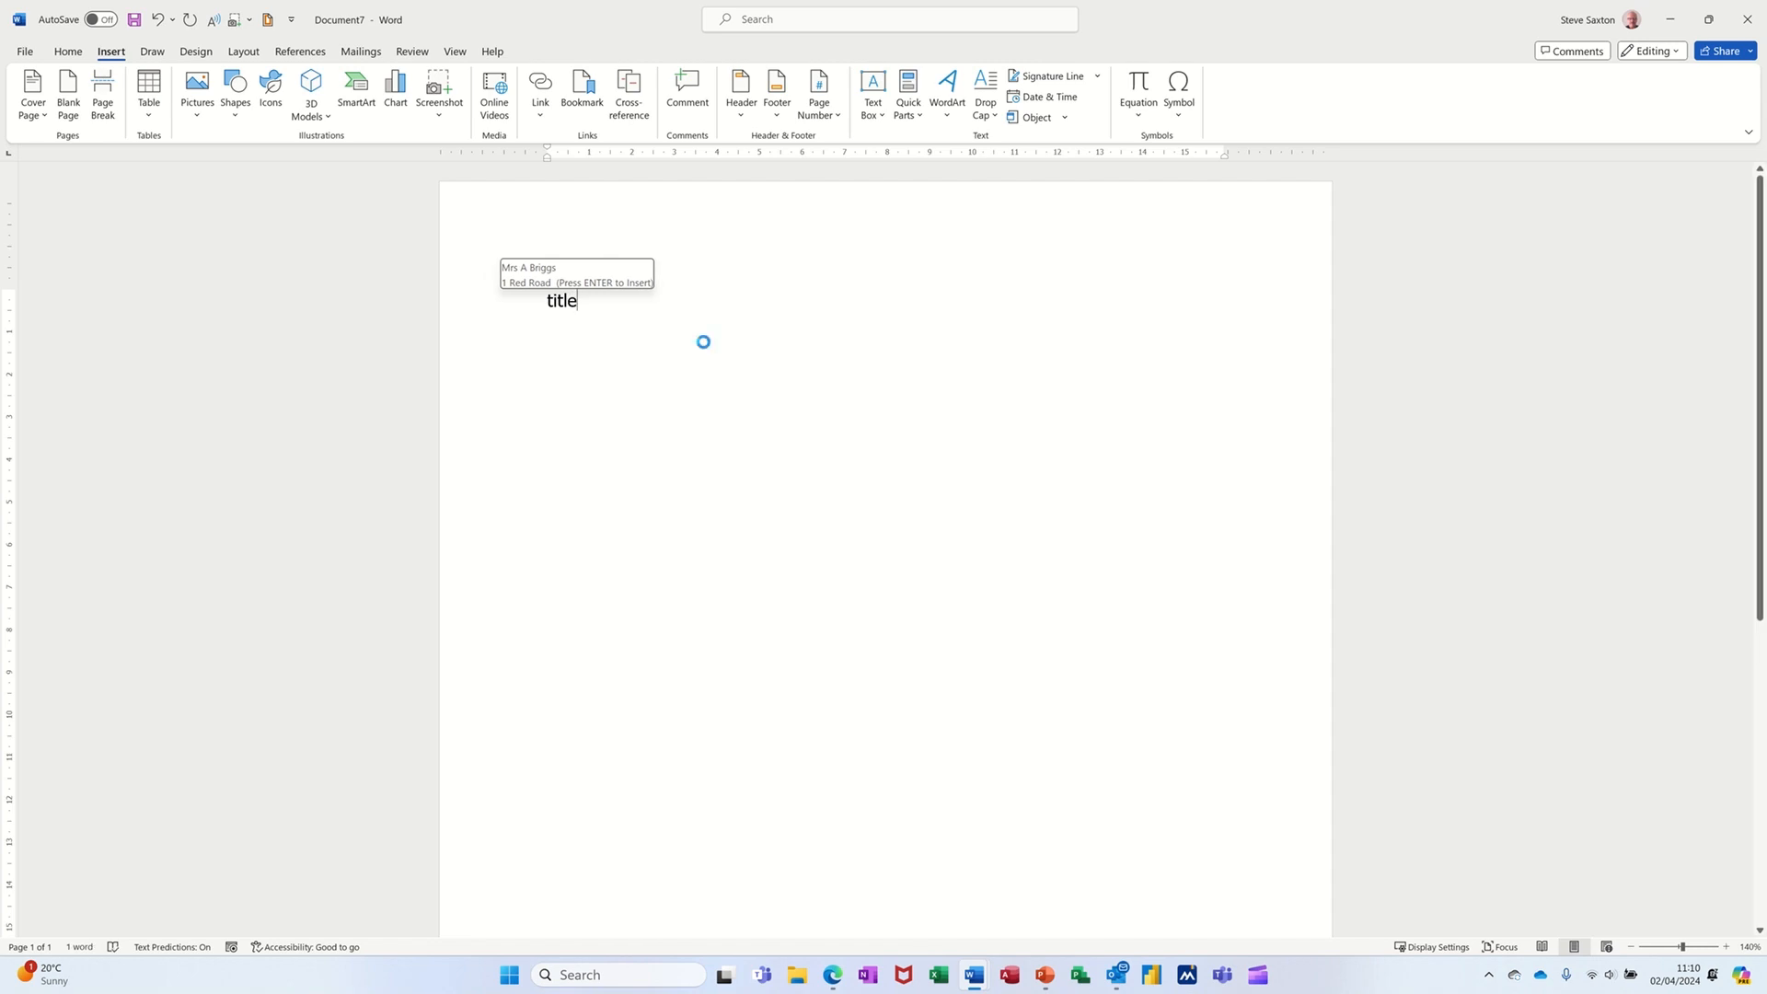
pyautogui.press('Return')
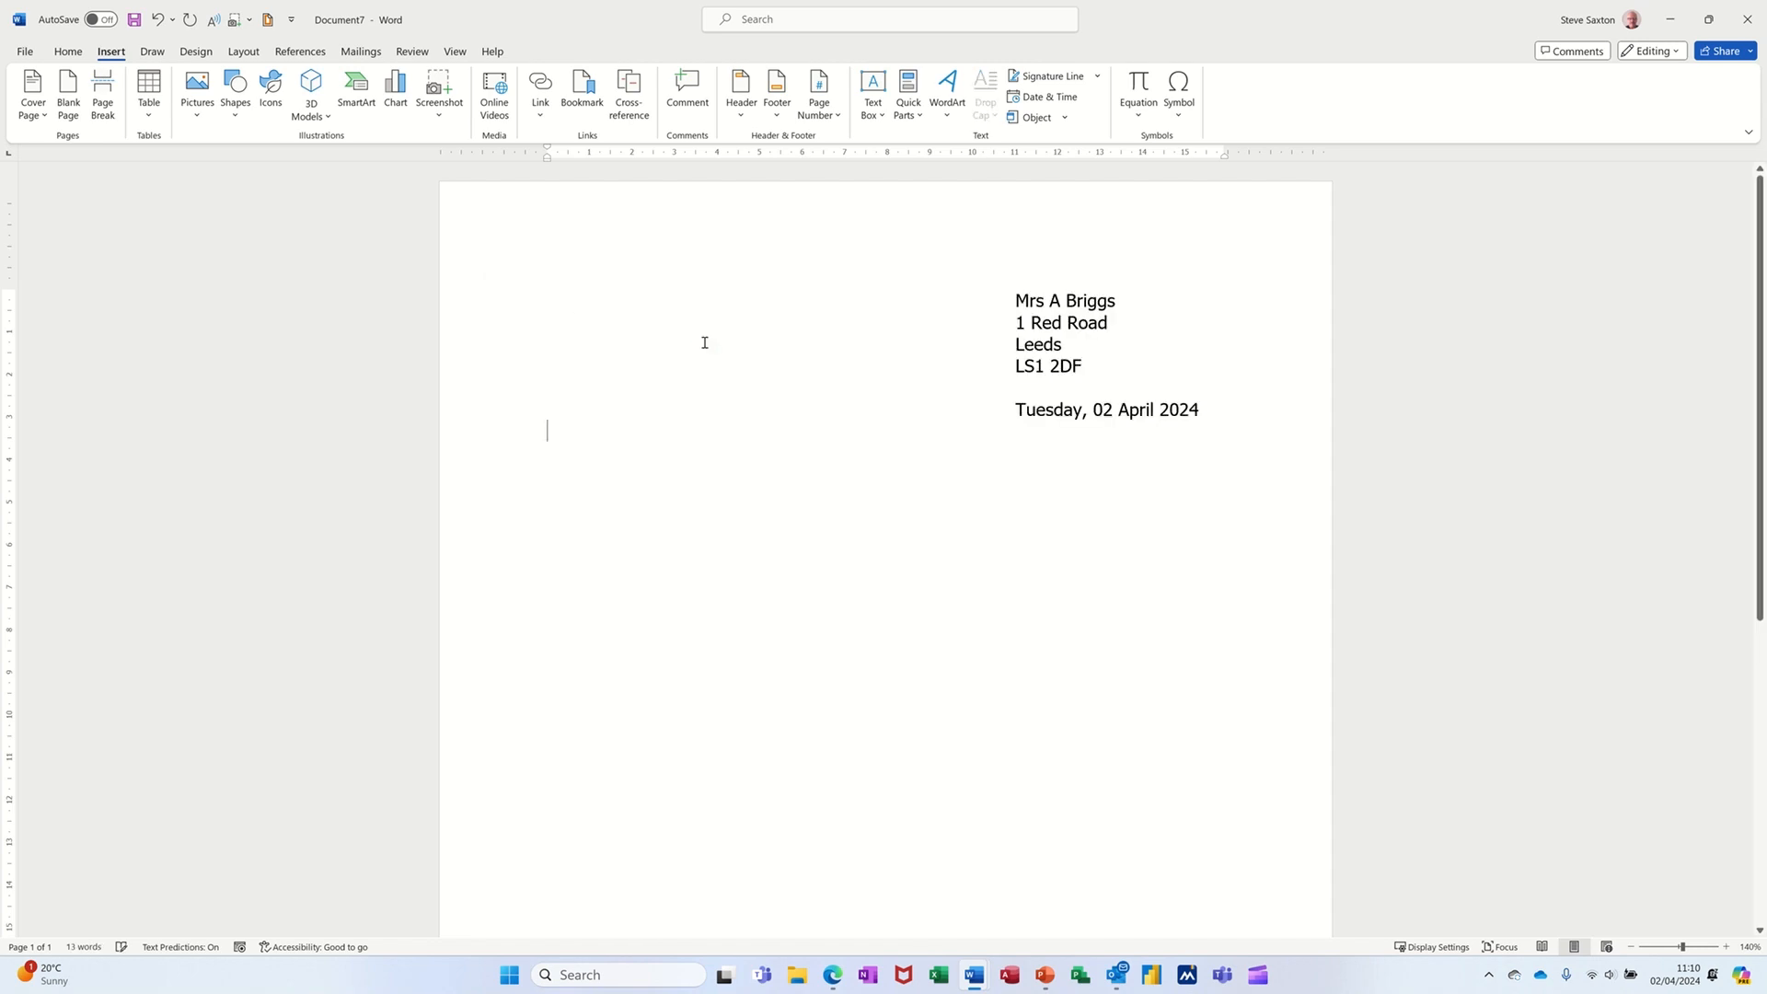
pyautogui.press('Return')
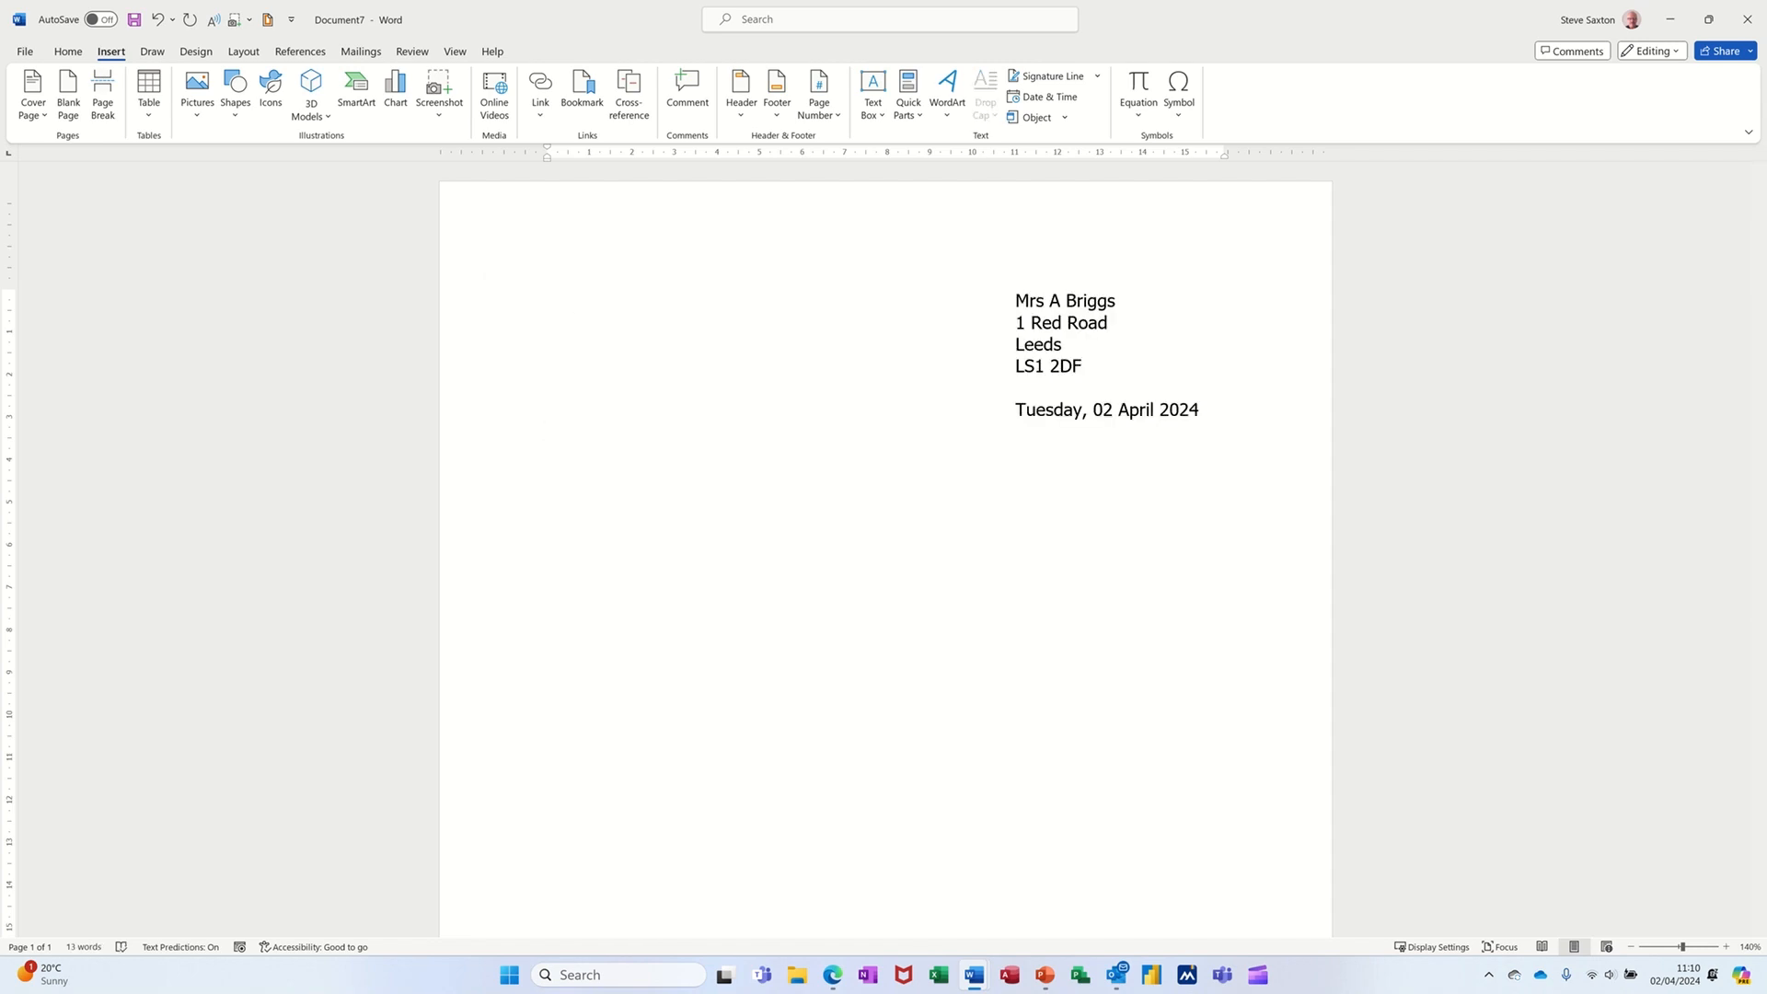
pyautogui.write('dear')
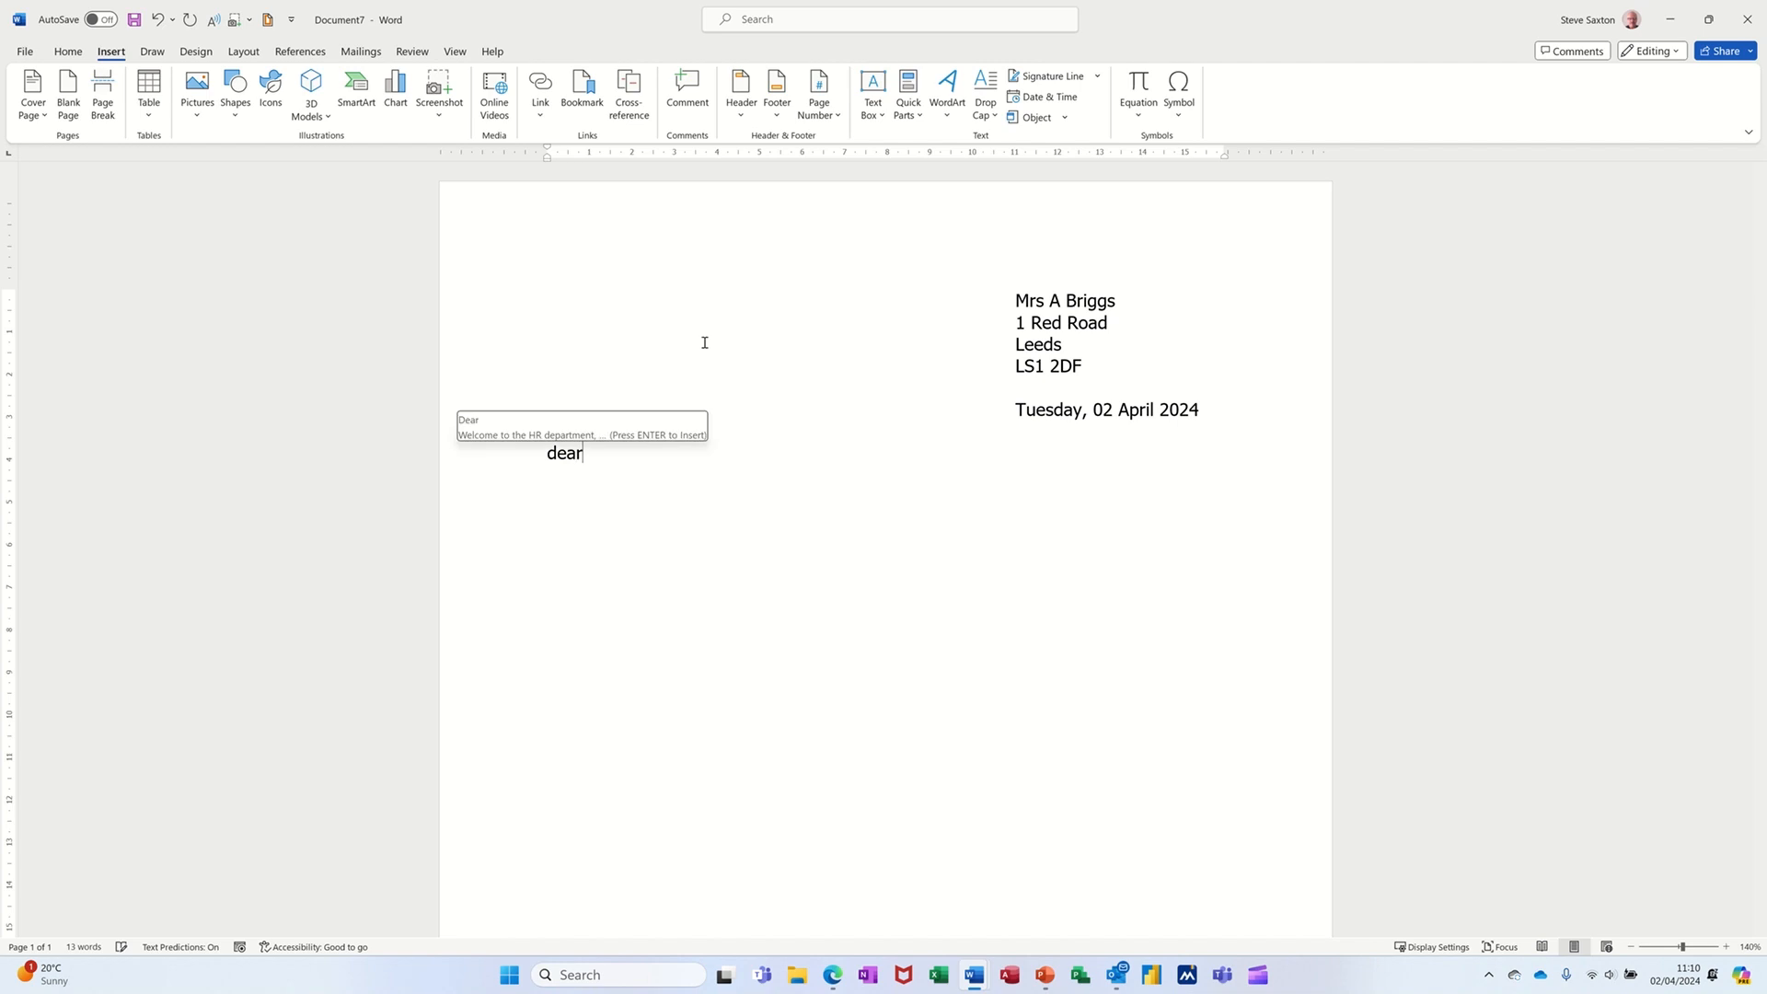
pyautogui.press('Return')
pyautogui.press('Return')
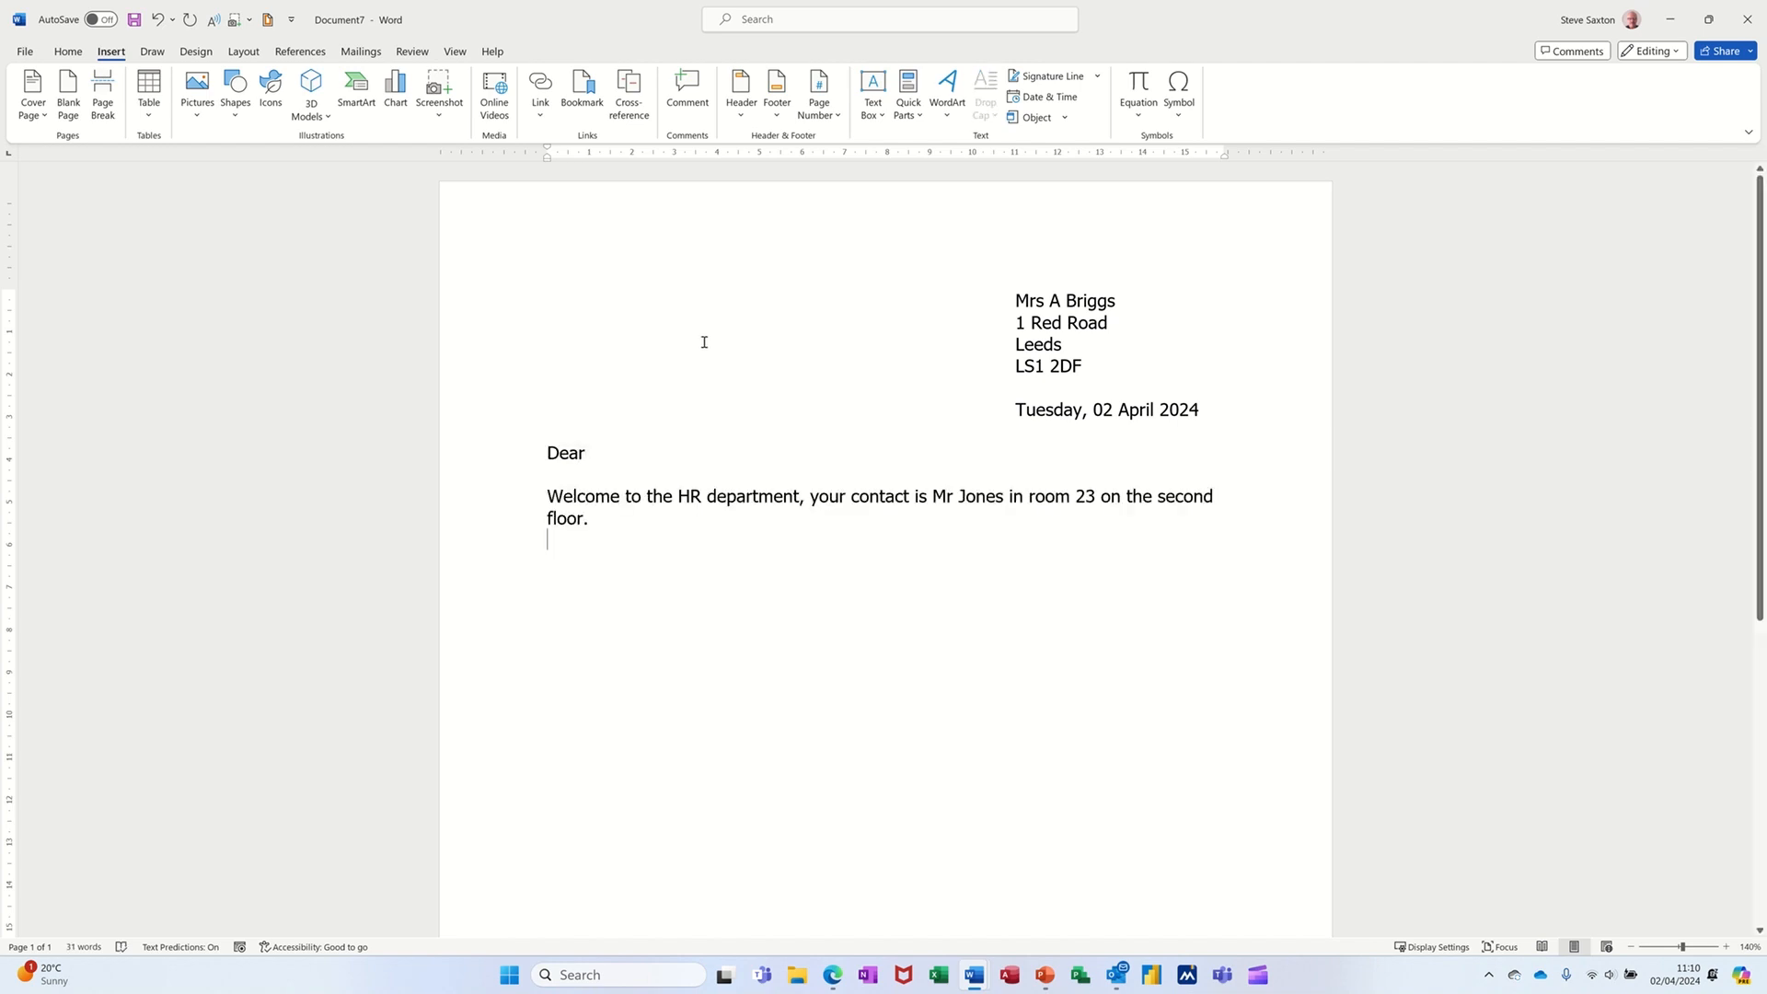
# - Insert the welcome and sig AutoText entries below the dear paragraph
pyautogui.write('w')
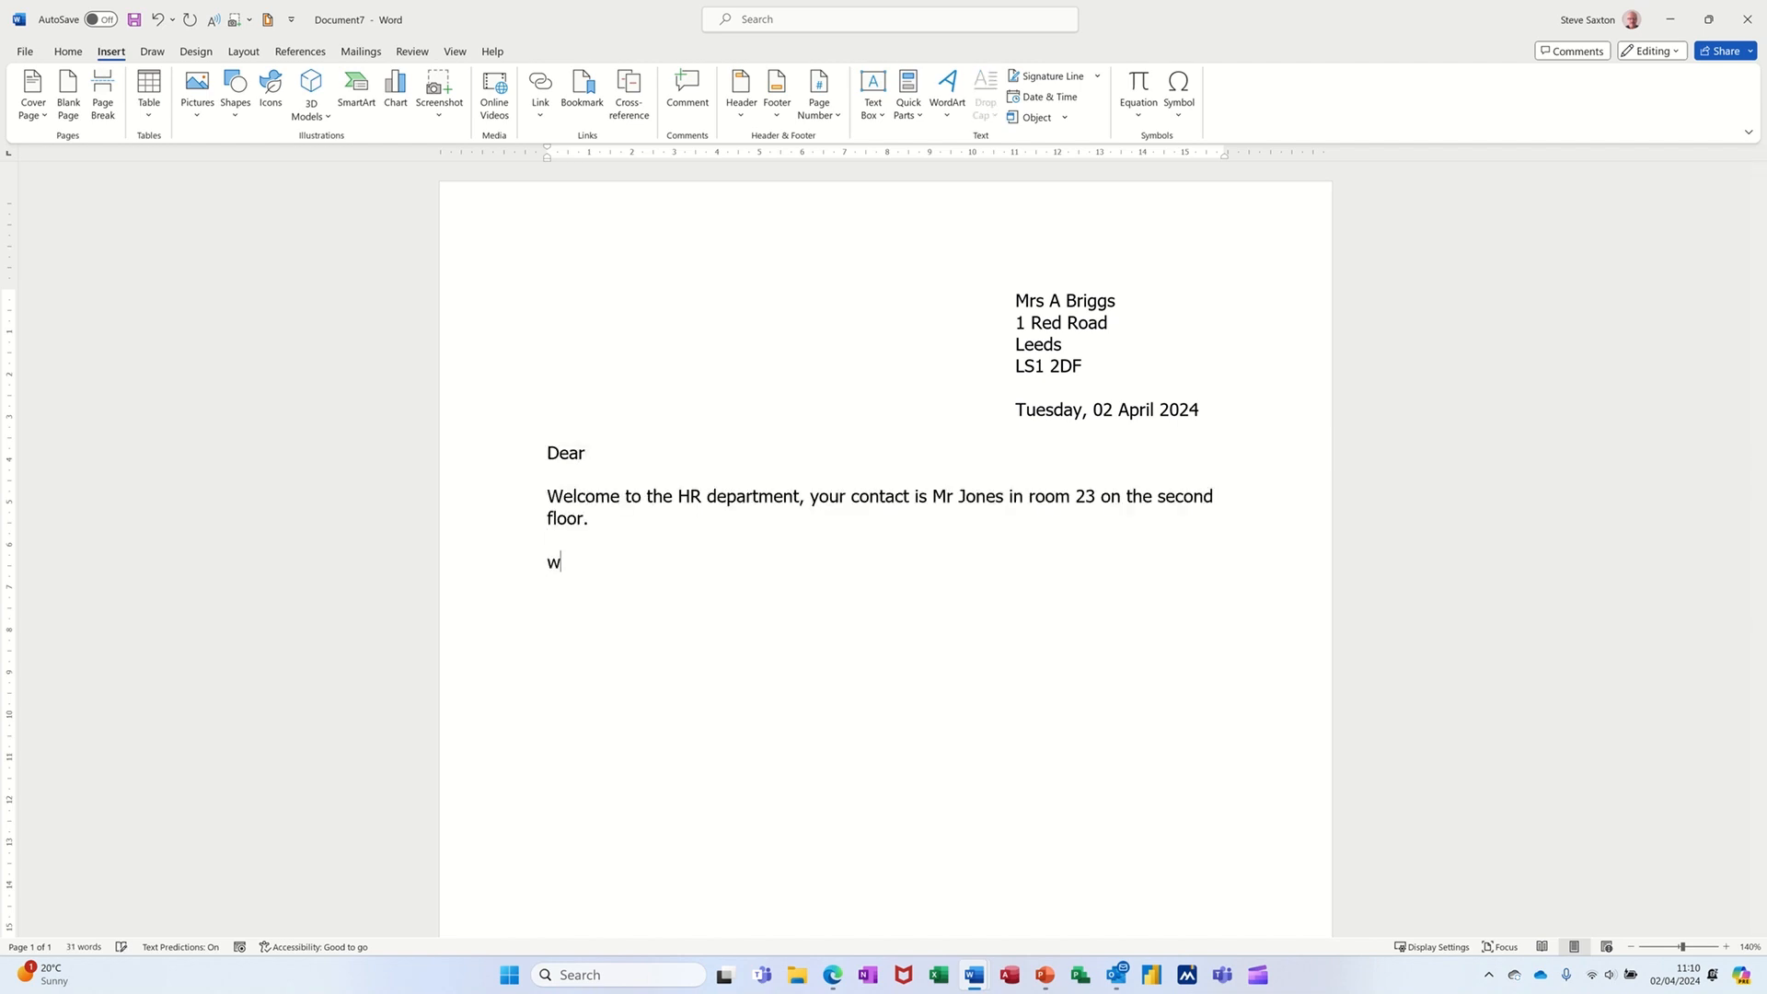
pyautogui.write('elco')
pyautogui.press('Return')
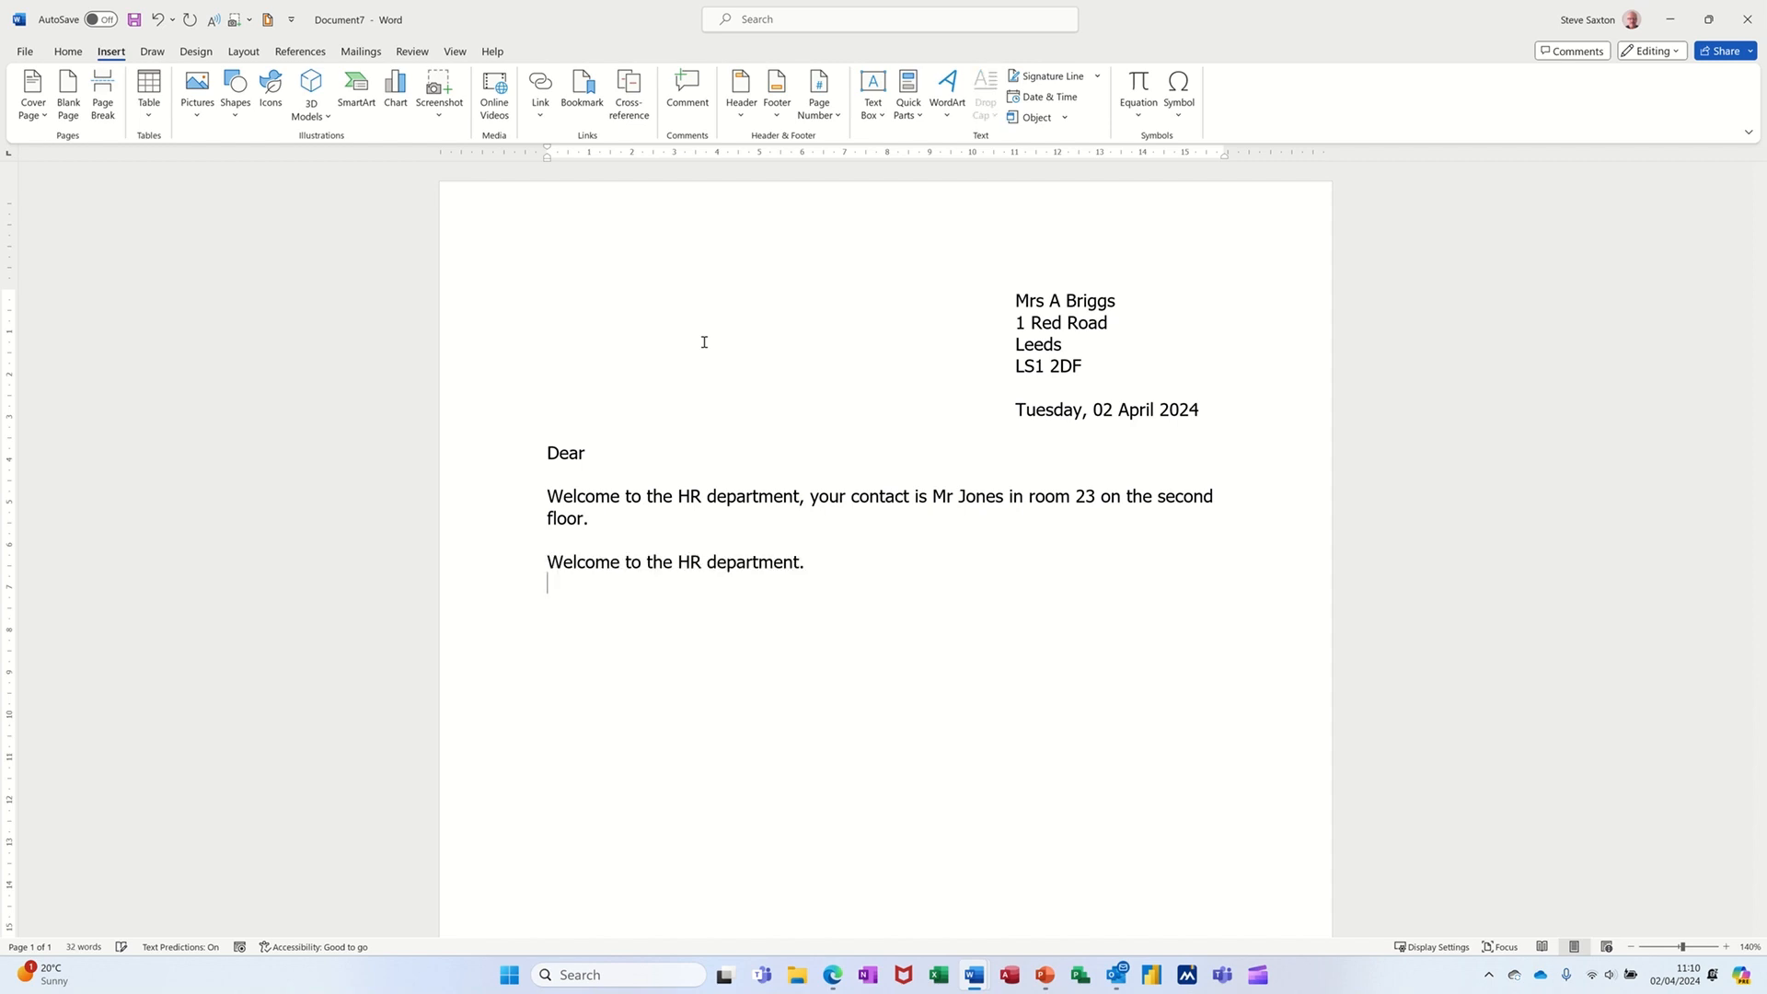
pyautogui.press('Return')
pyautogui.write('sig')
pyautogui.press('Return')
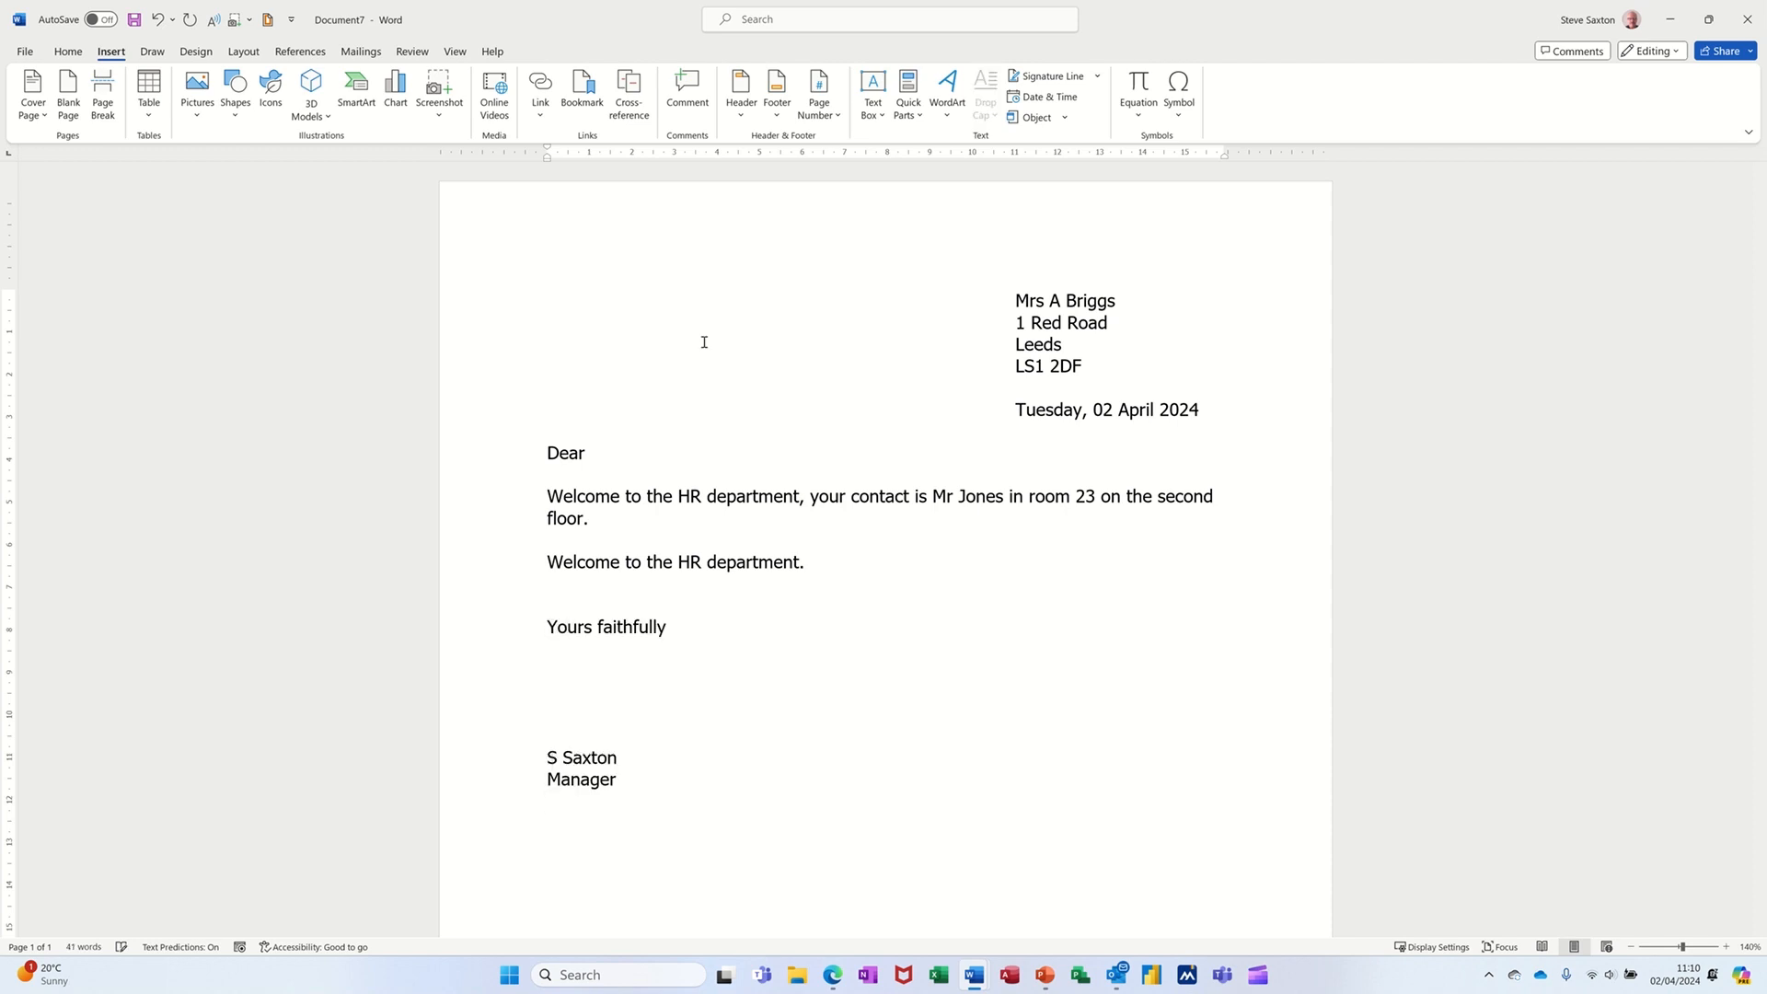
# - Insert the test AutoText entry on a new line between the welcome sentence and the closing
pyautogui.click(585, 587)
pyautogui.press('Return')
pyautogui.write('test')
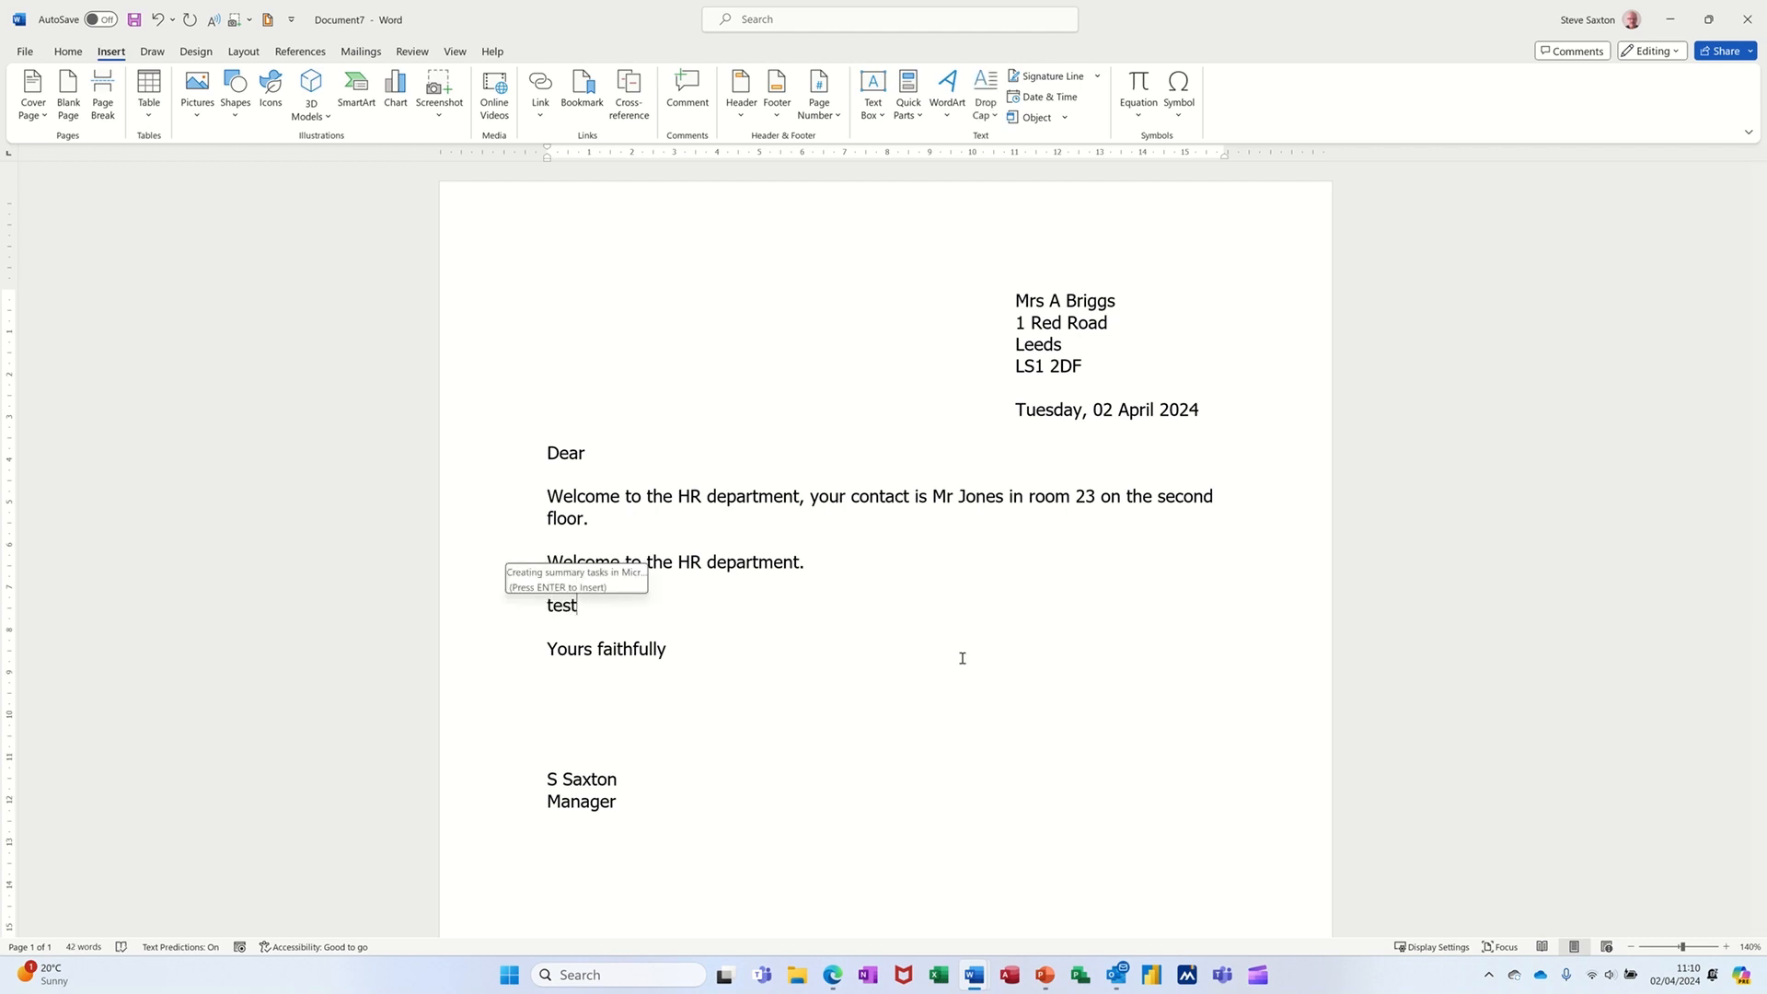
pyautogui.press('Return')
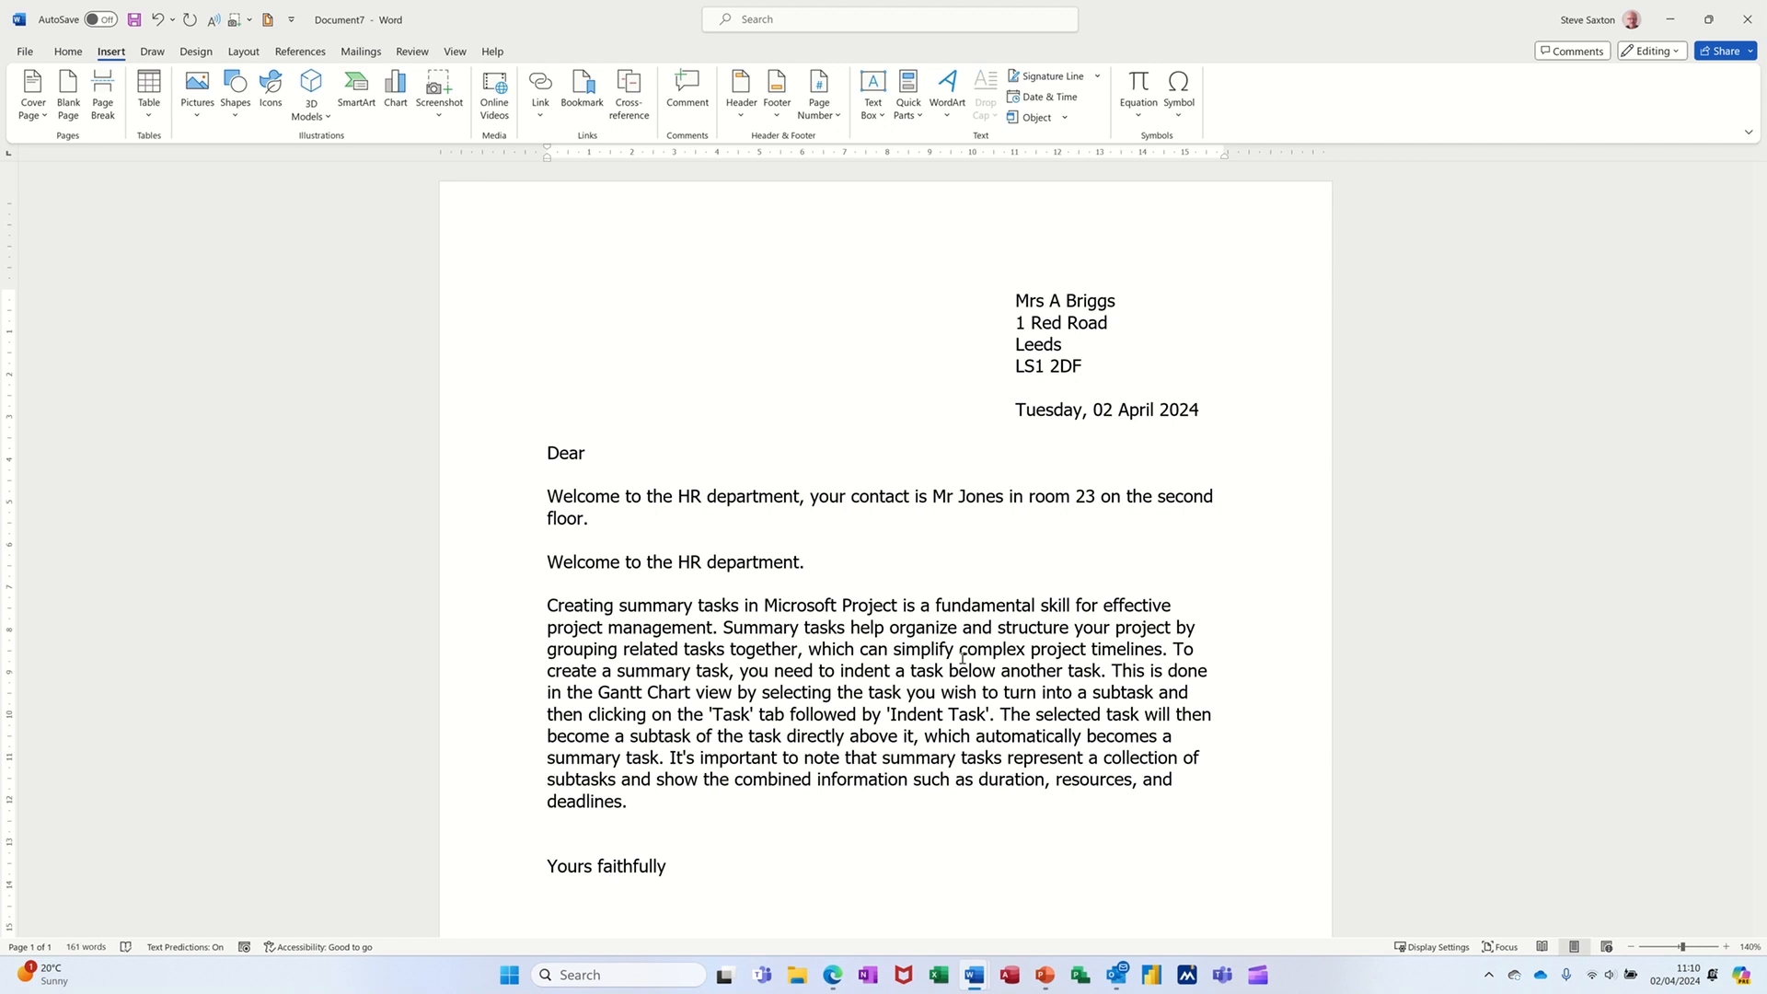
pyautogui.press('Return')
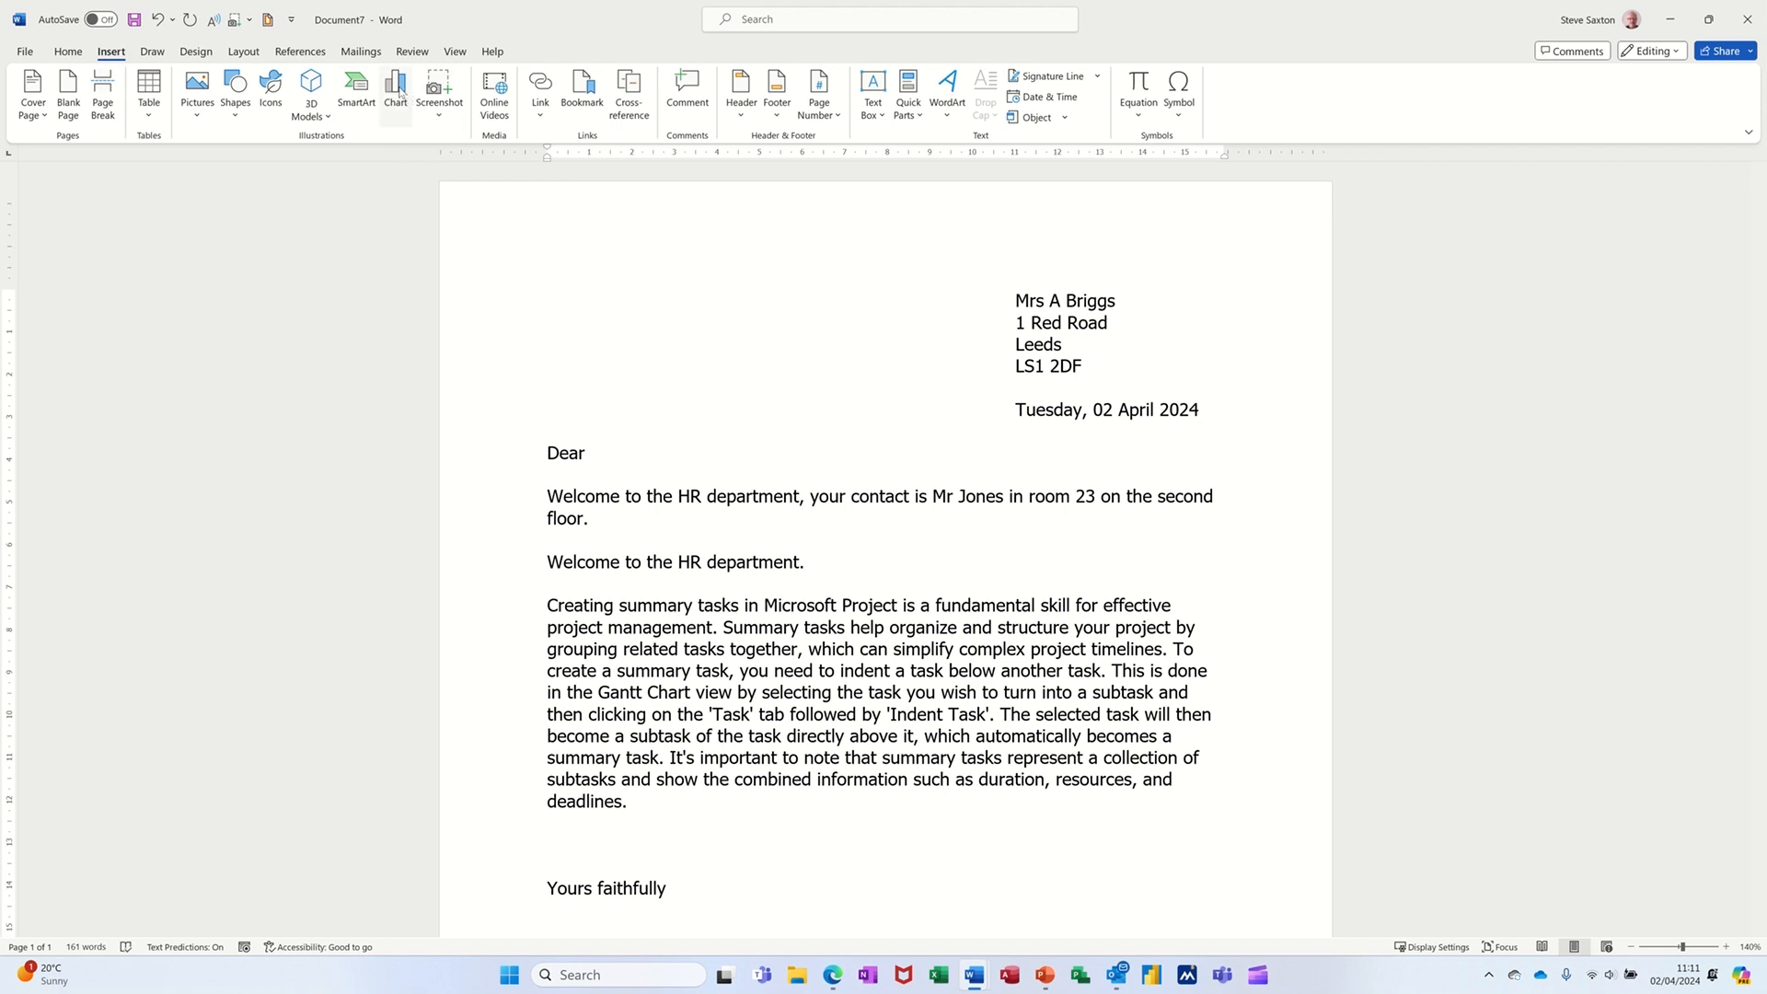
# - Insert a default column chart below the test paragraph and select it
pyautogui.doubleClick(830, 439)
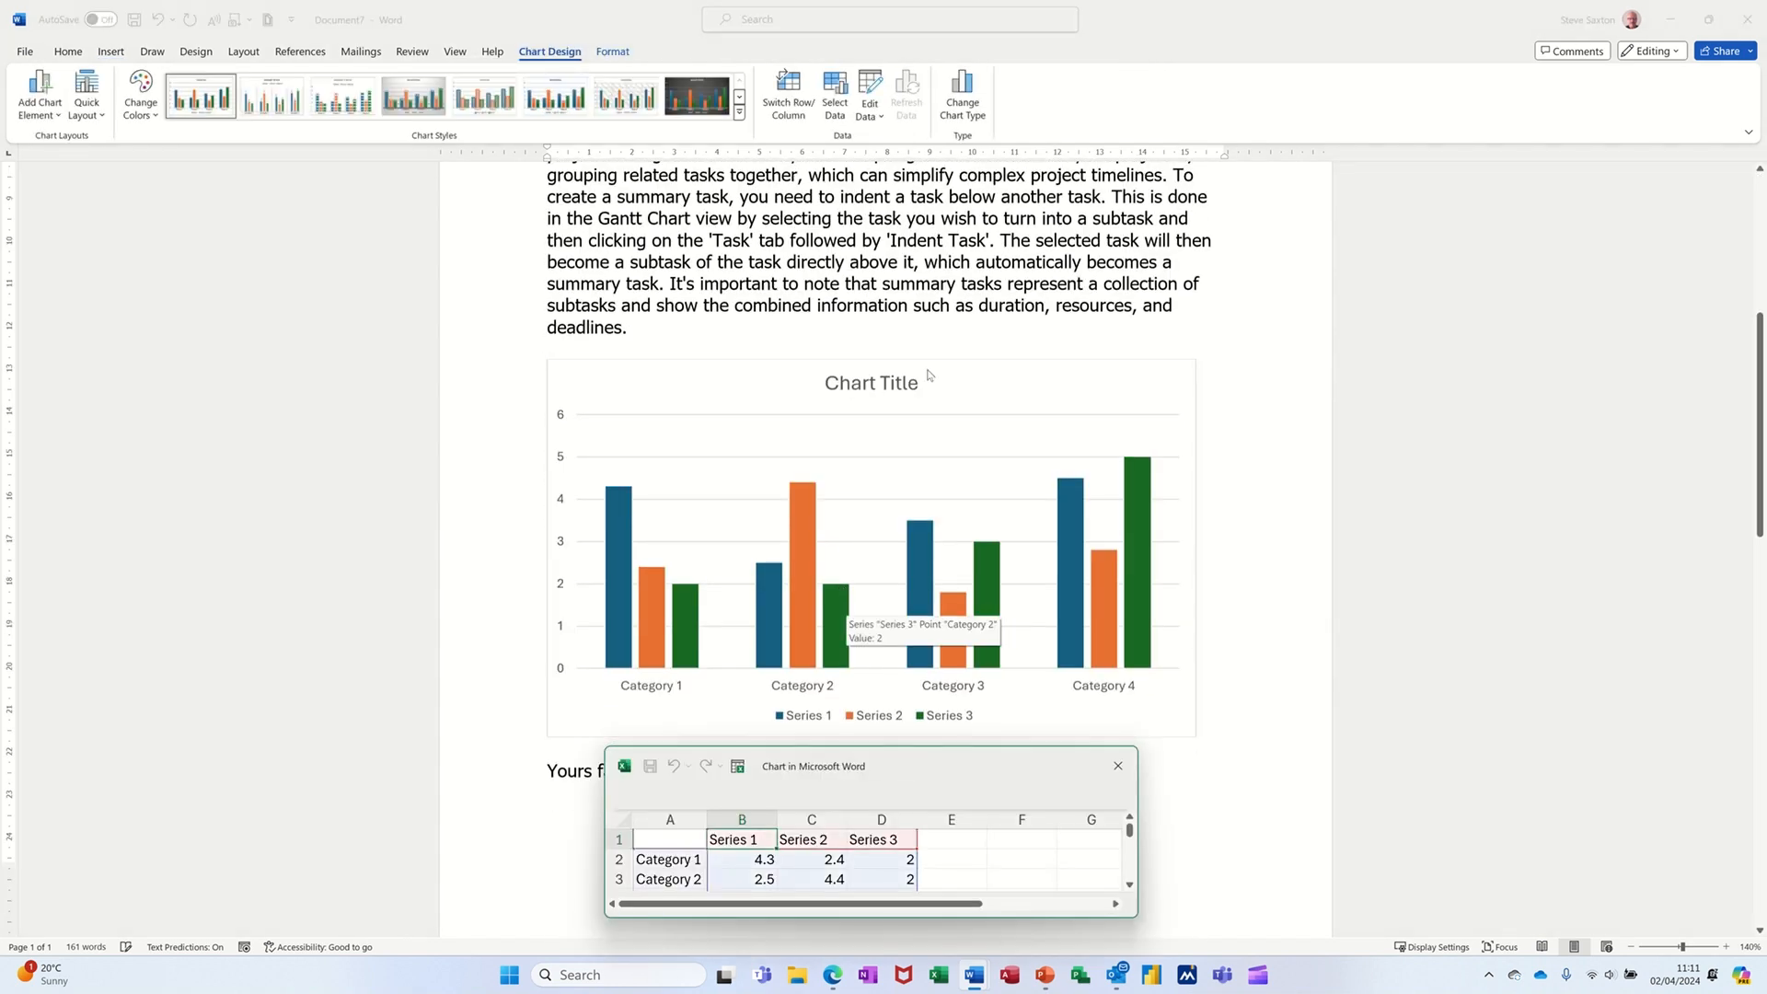
pyautogui.click(943, 370)
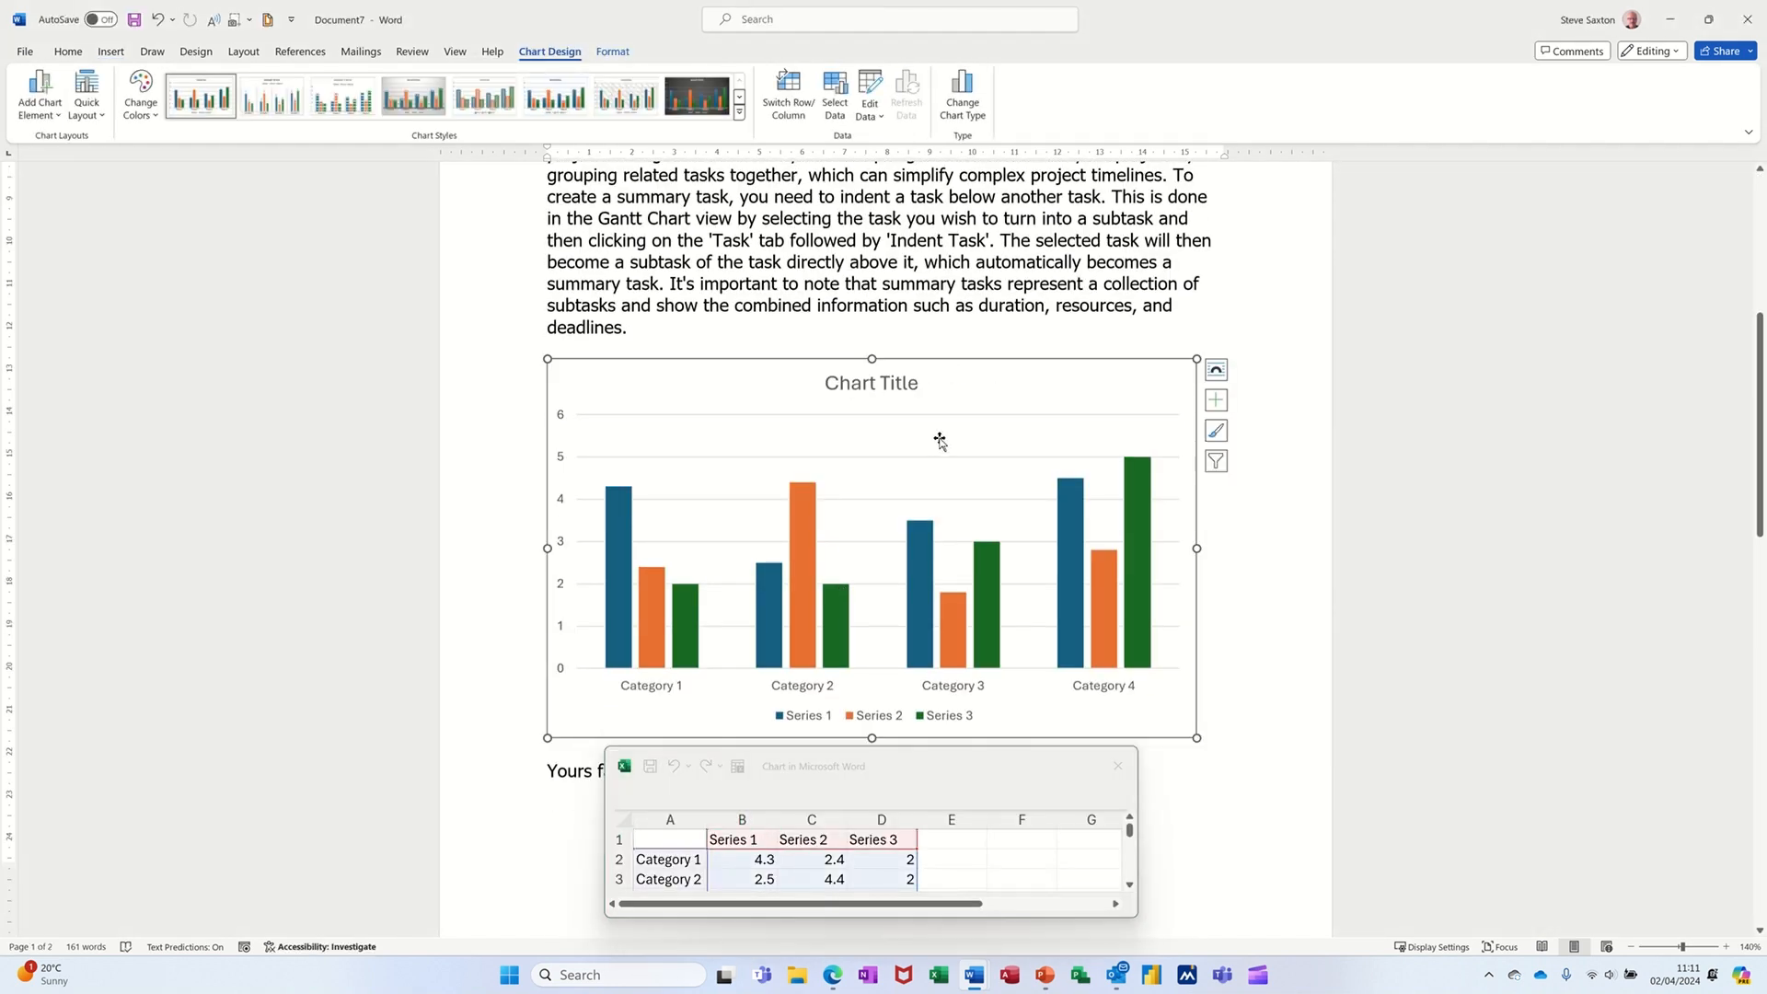
# - Save the selected chart as a new AutoText entry named chart, then delete the chart from the letter
pyautogui.click(112, 51)
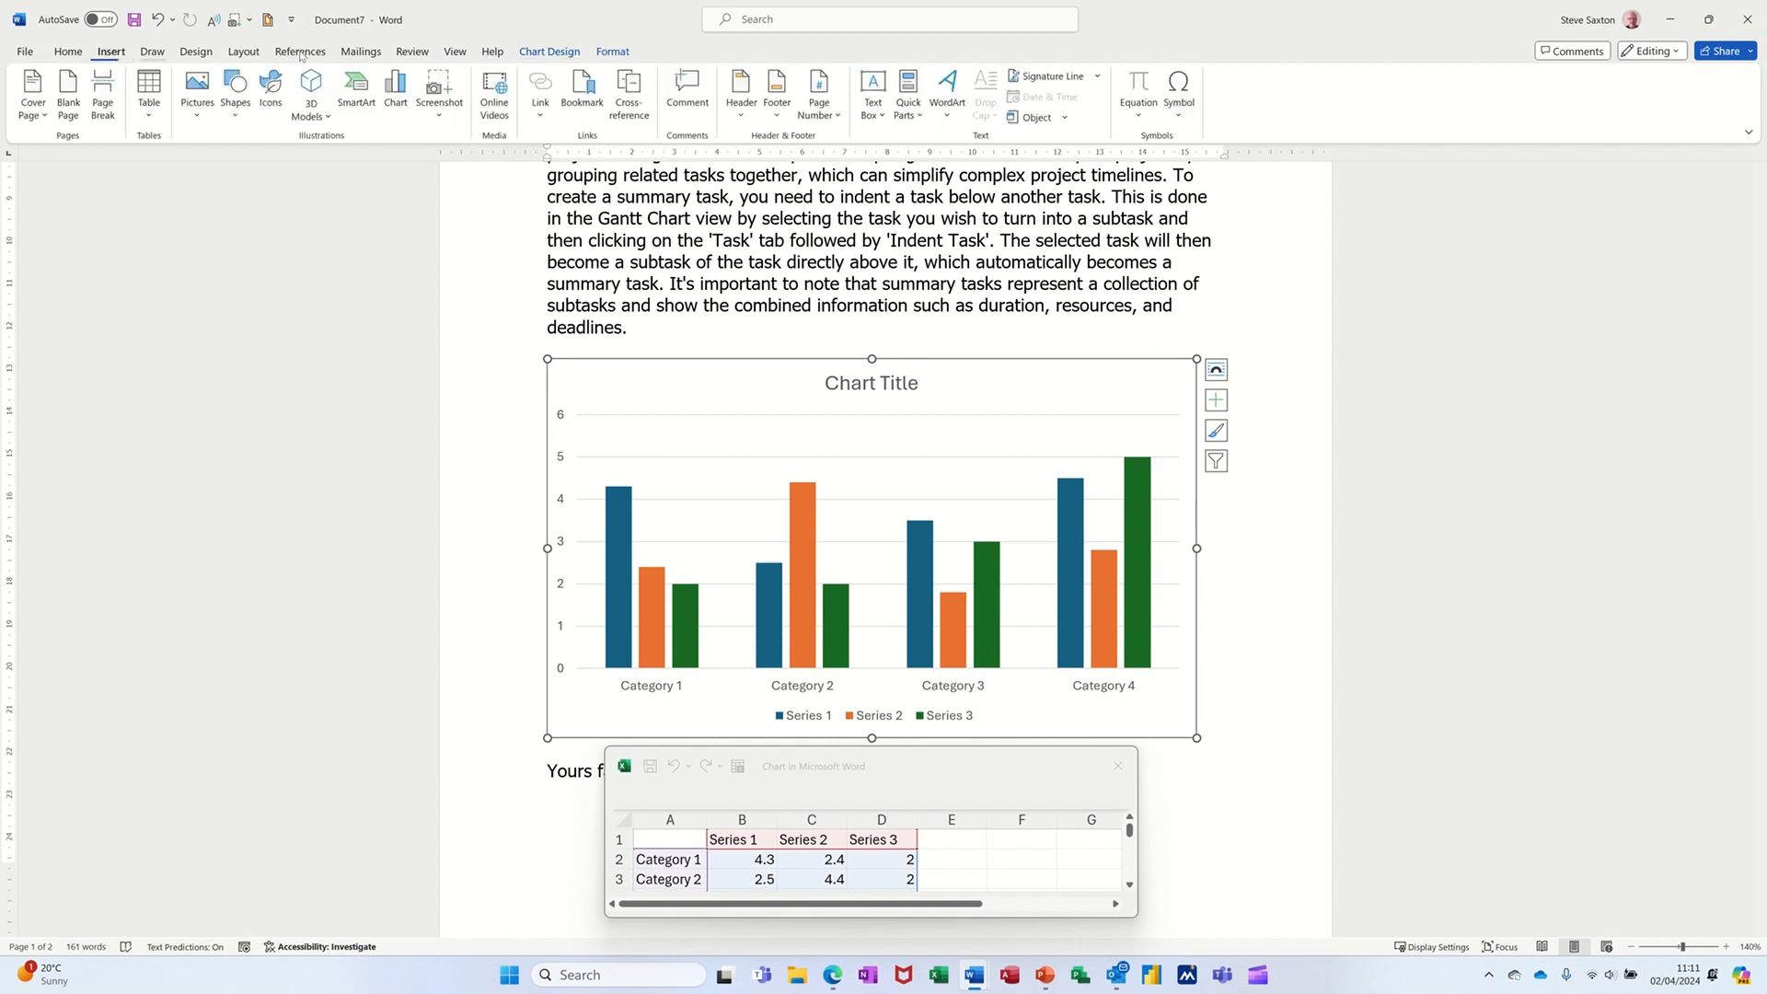
pyautogui.click(908, 99)
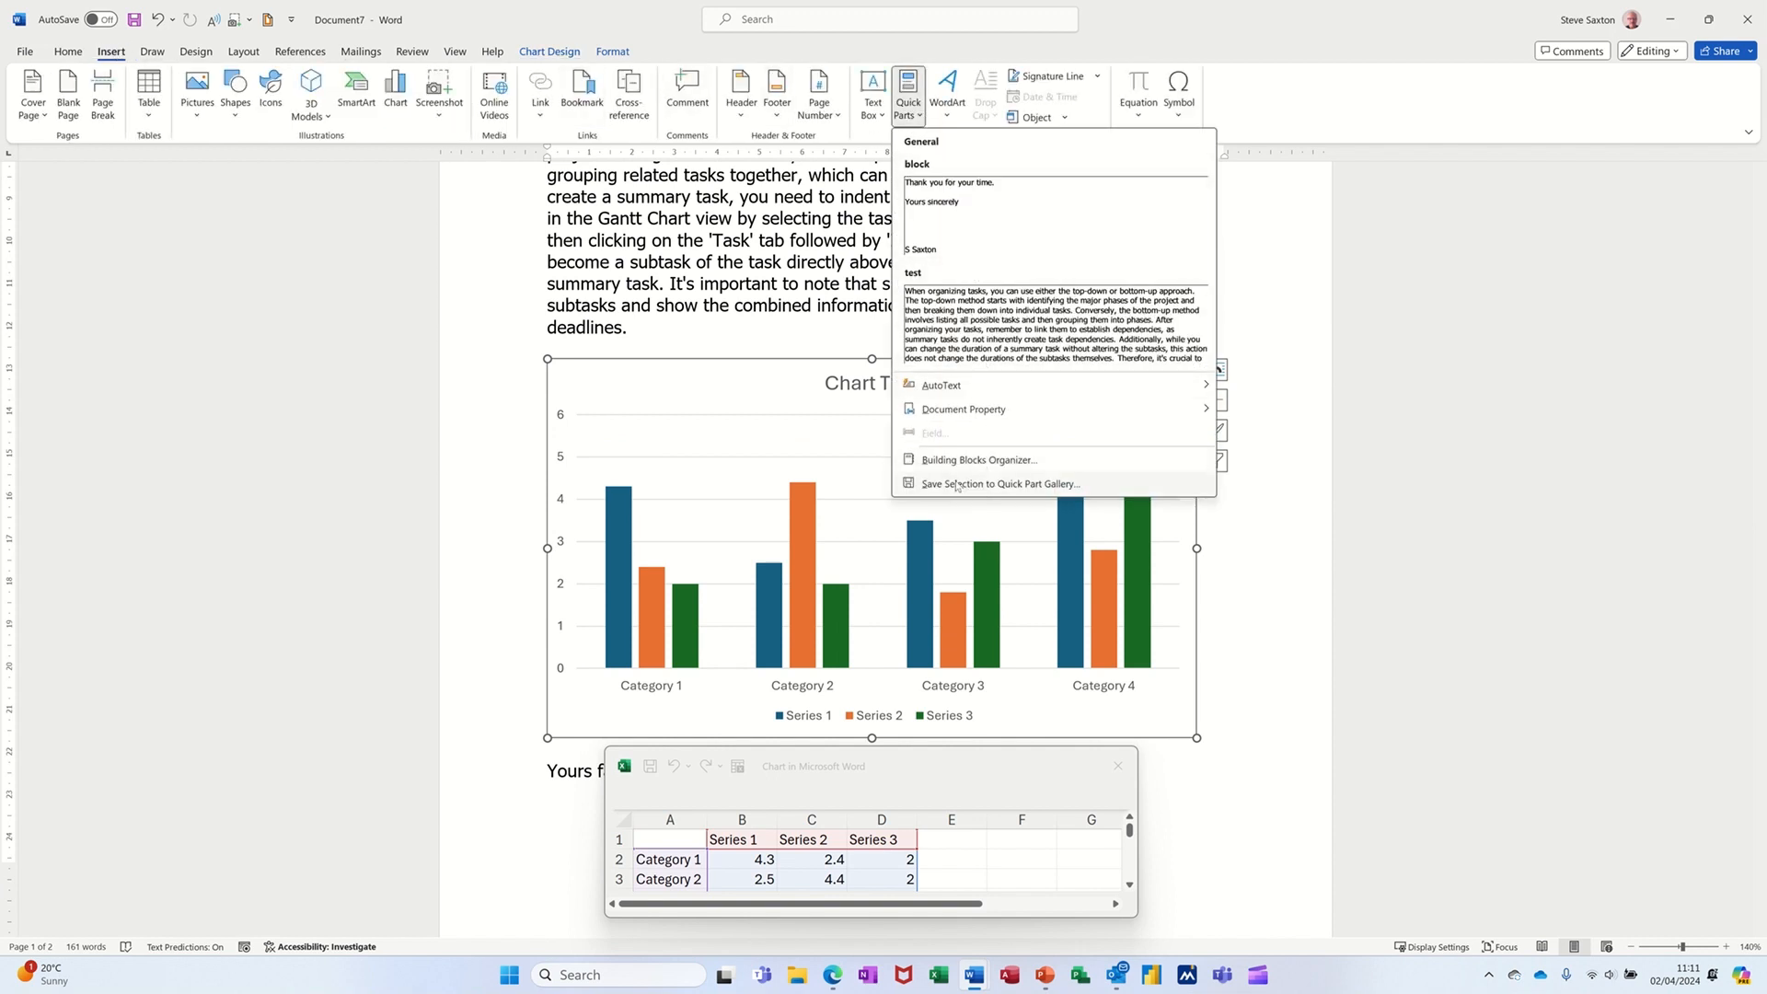
pyautogui.moveTo(966, 394)
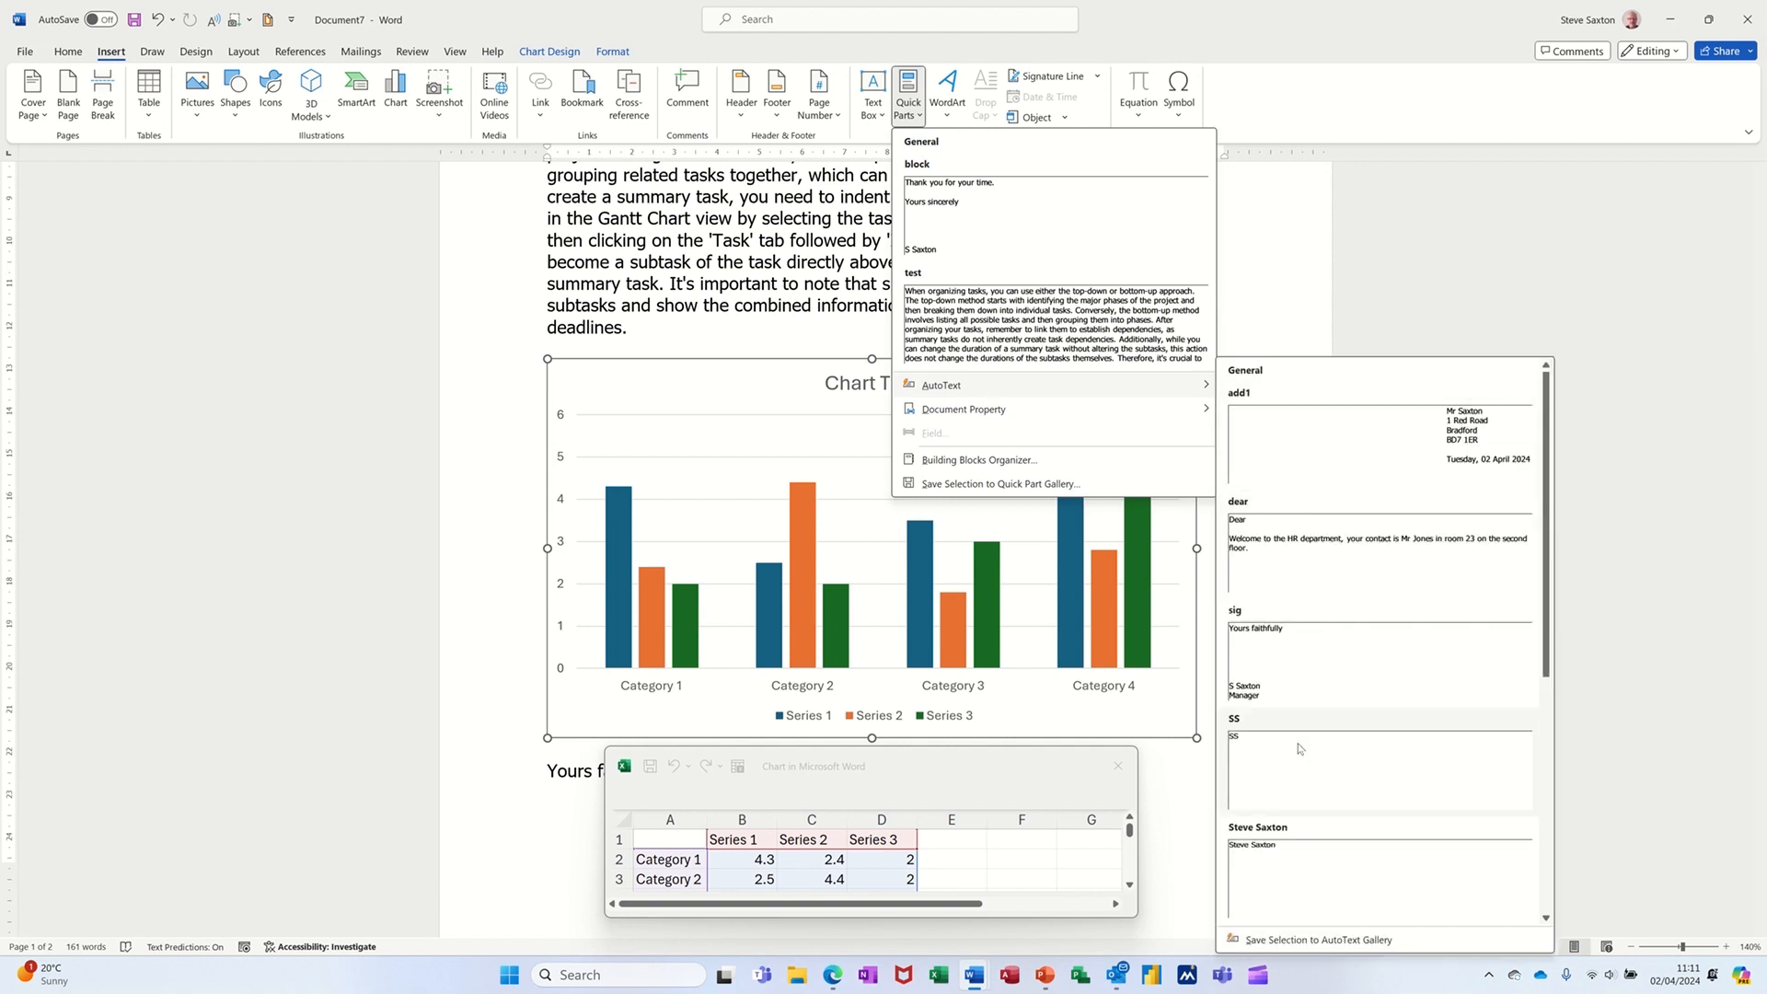
pyautogui.click(1289, 939)
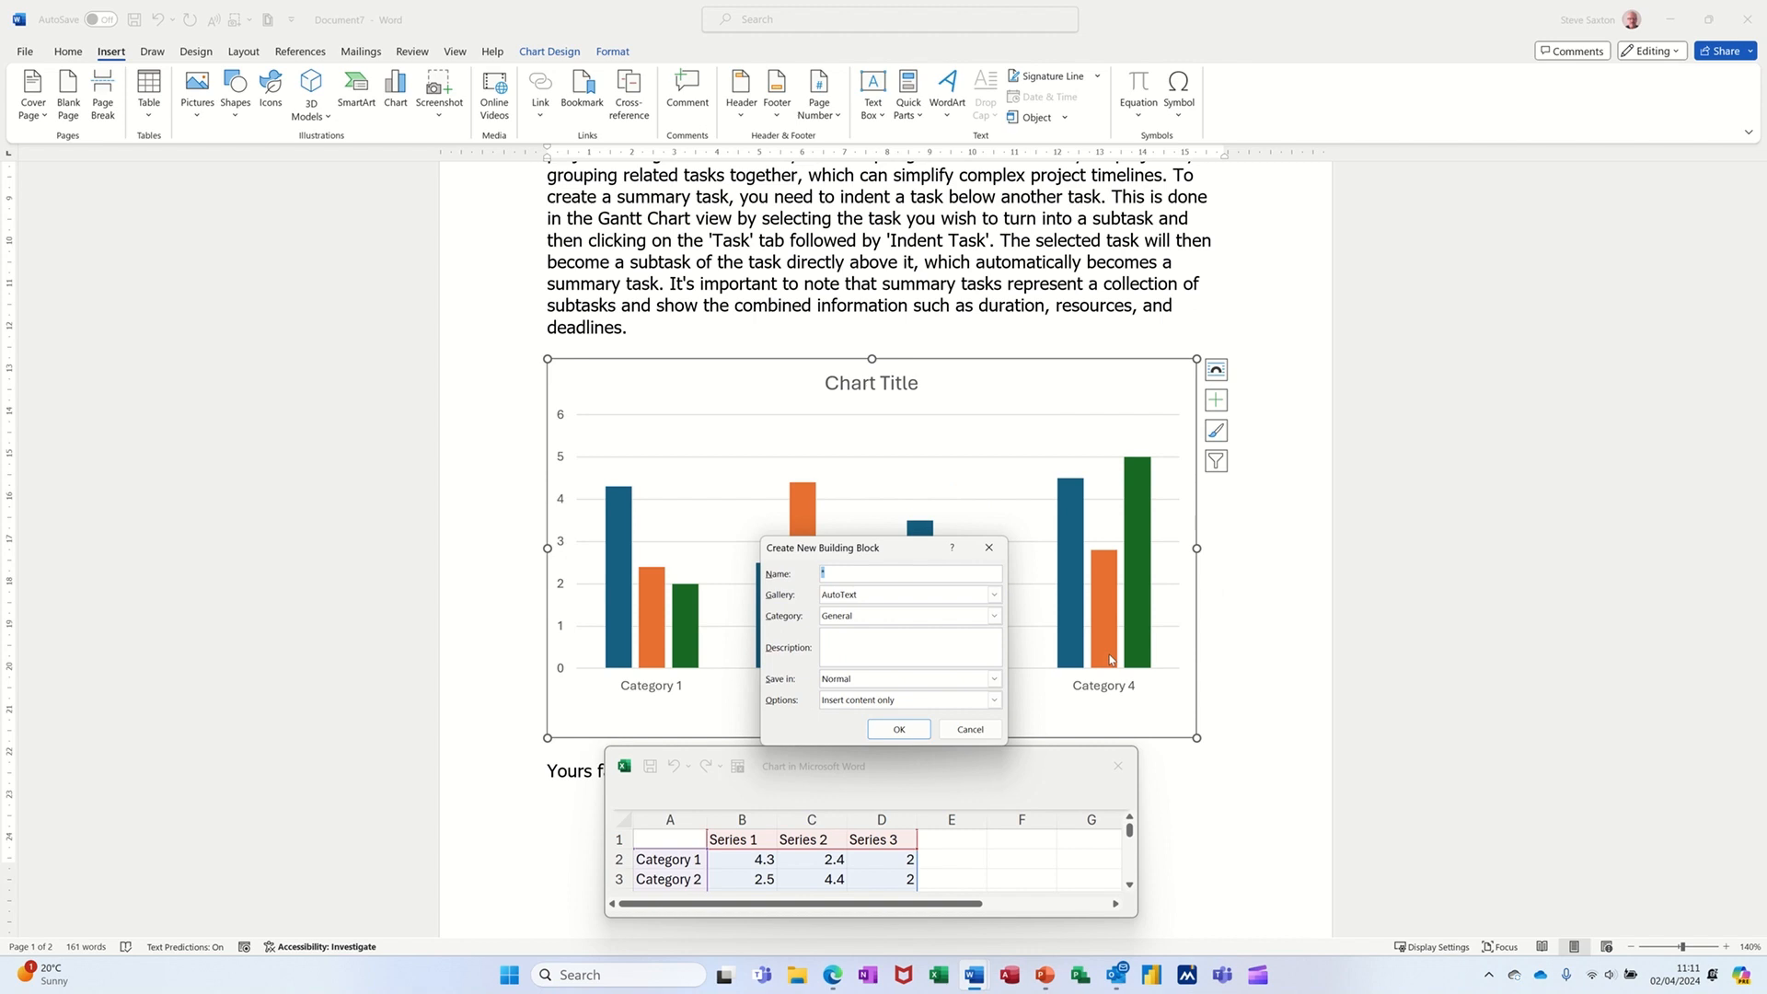
pyautogui.write('chart')
pyautogui.click(907, 729)
pyautogui.press('Delete')
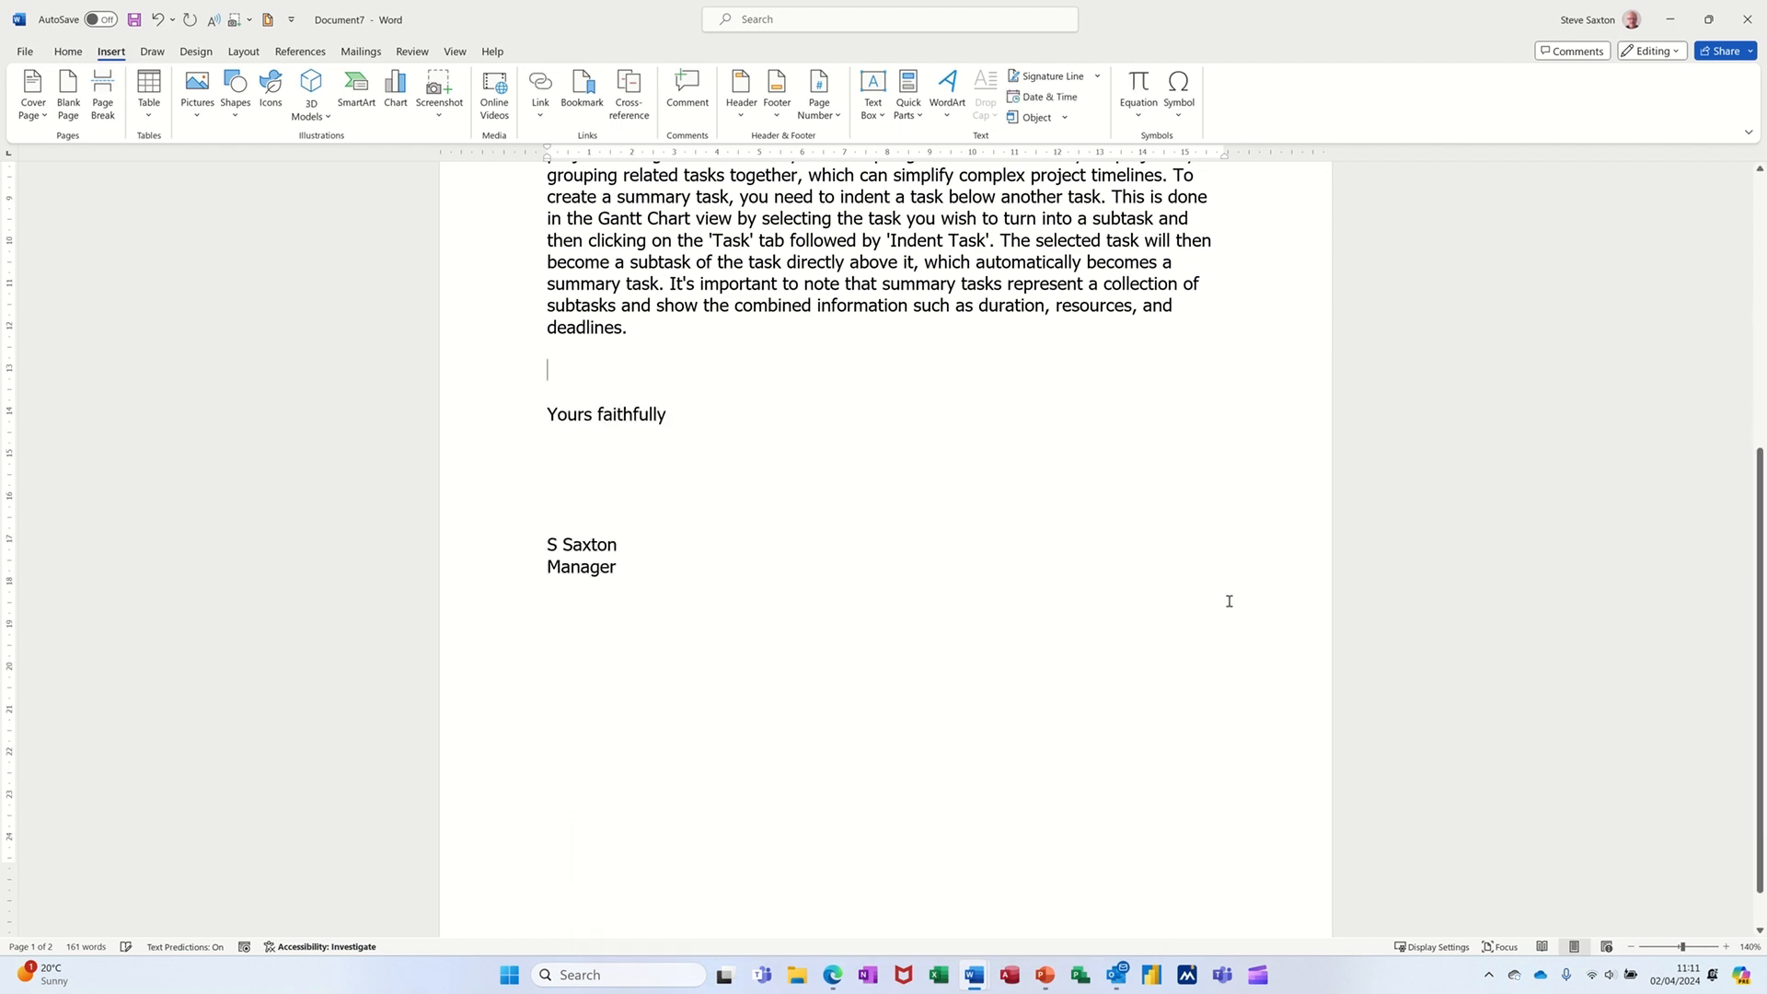
# - Insert the chart AutoText entry on the empty line above the closing by typing its name
pyautogui.write('chart')
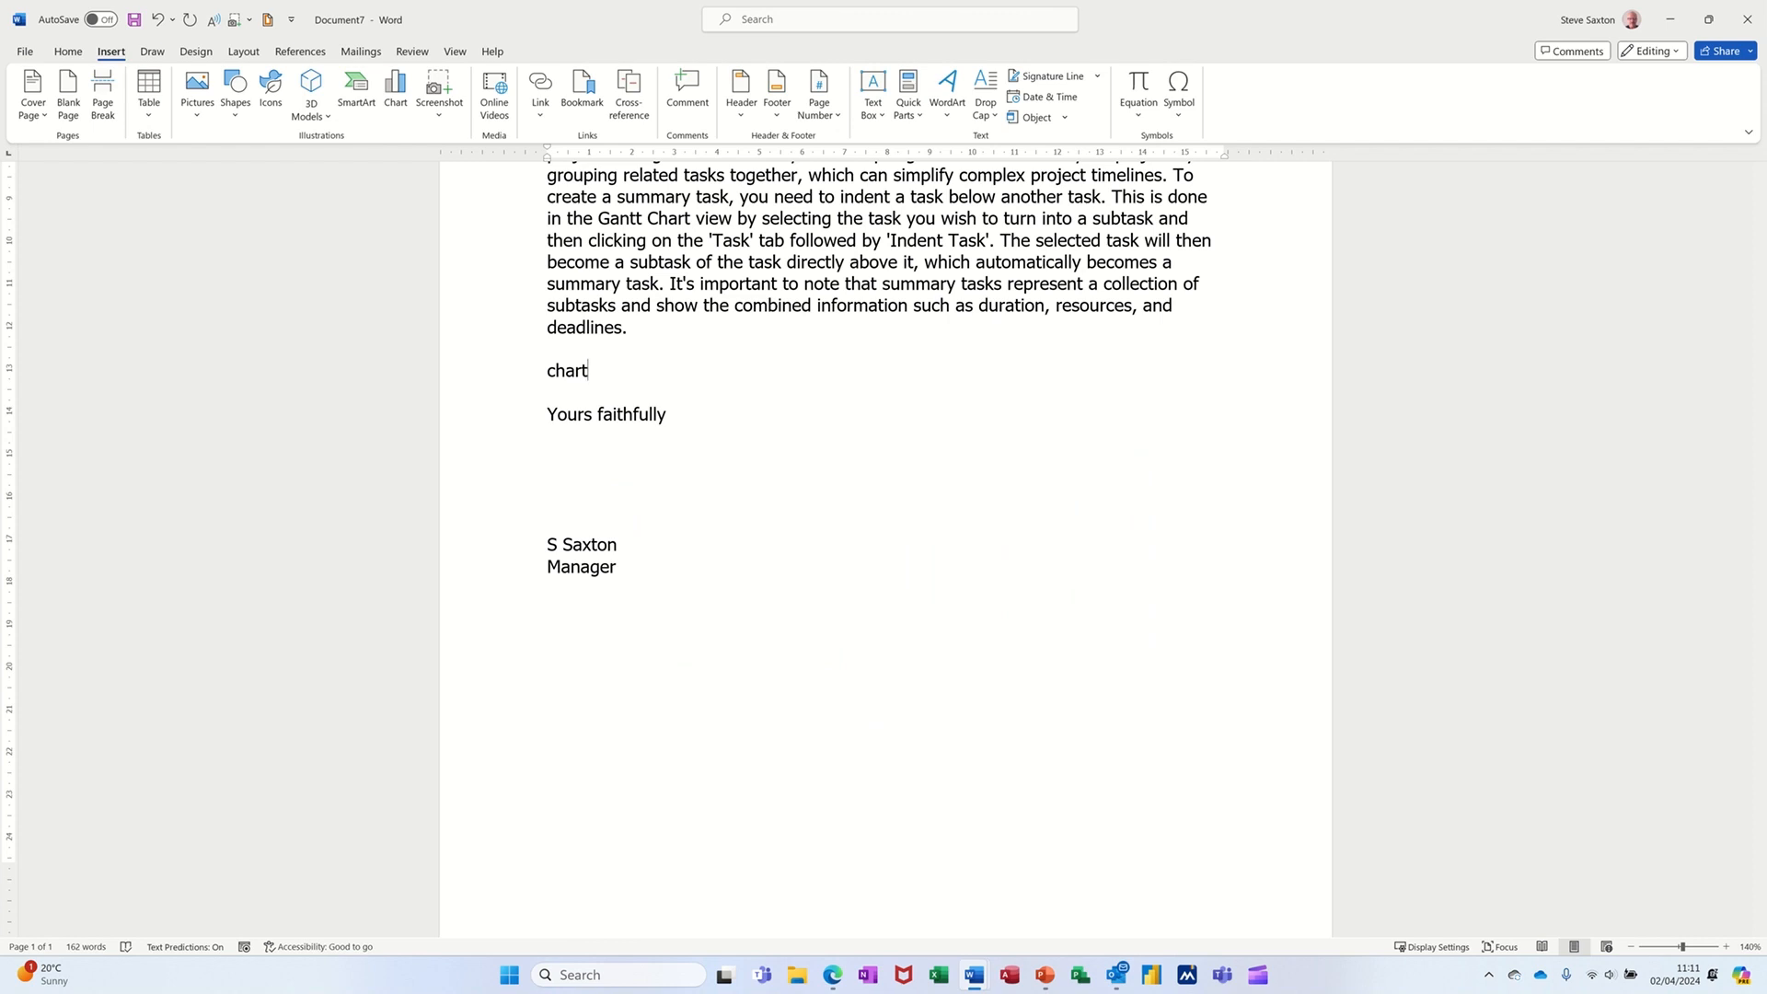
pyautogui.press('F3')
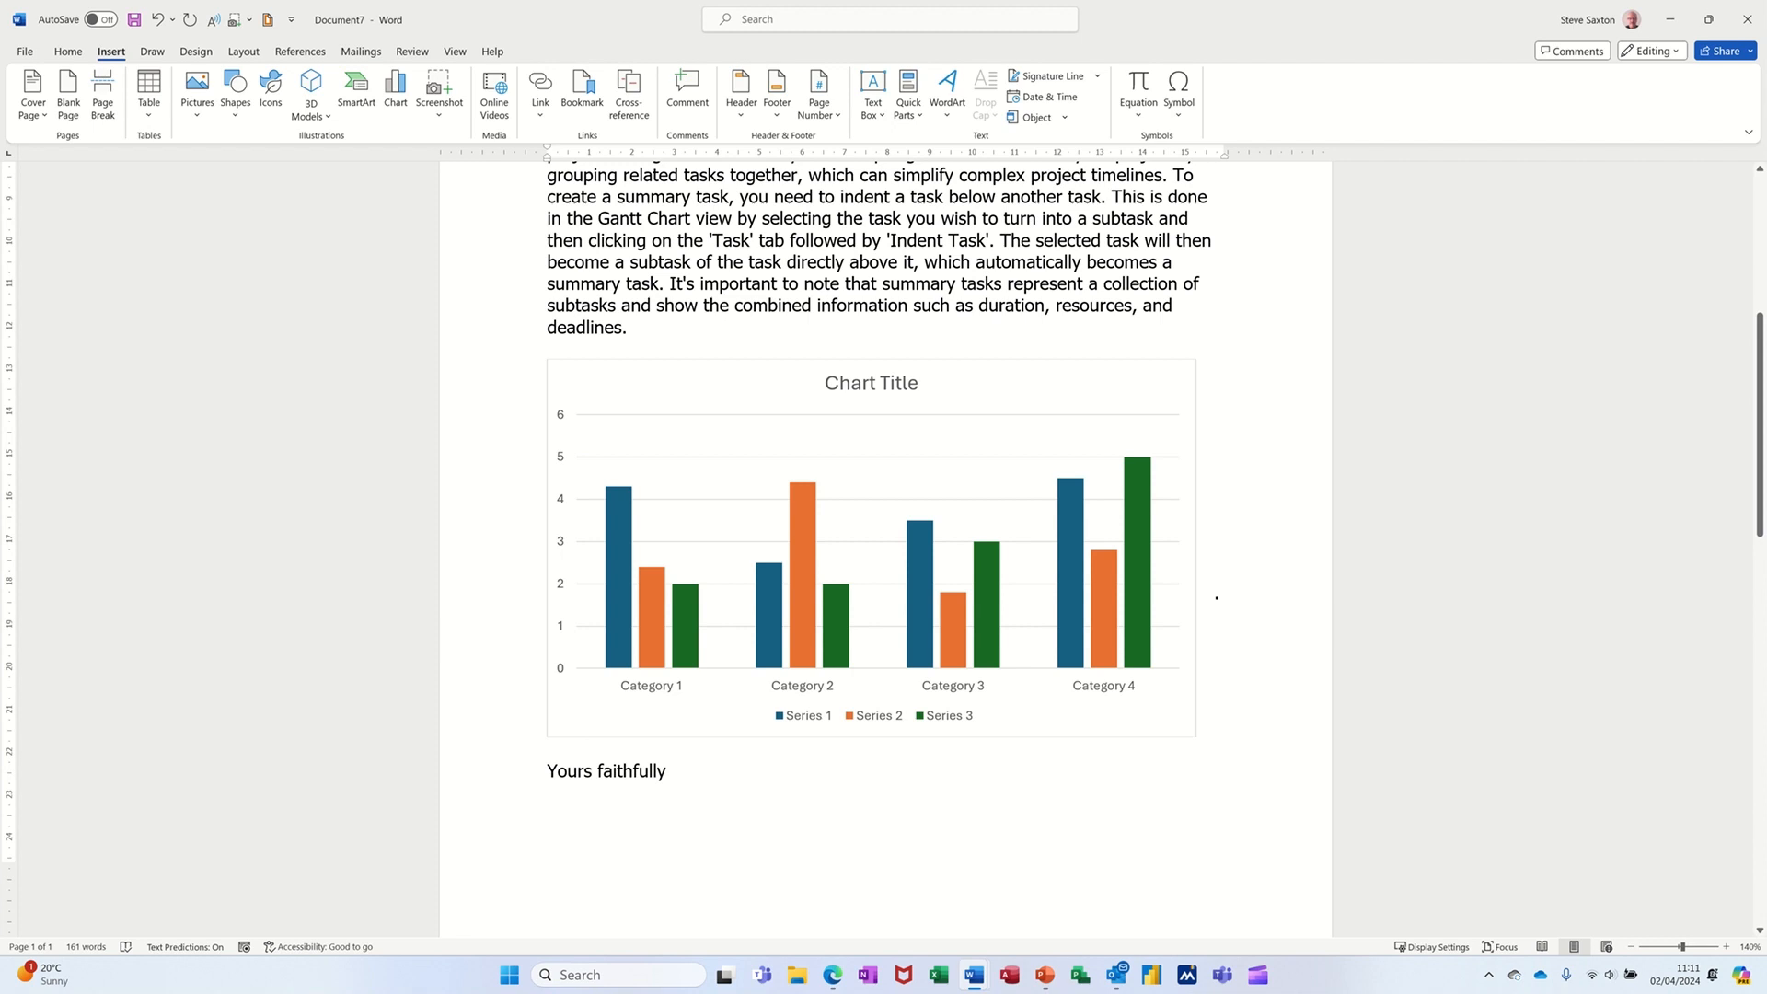
pyautogui.click(1177, 651)
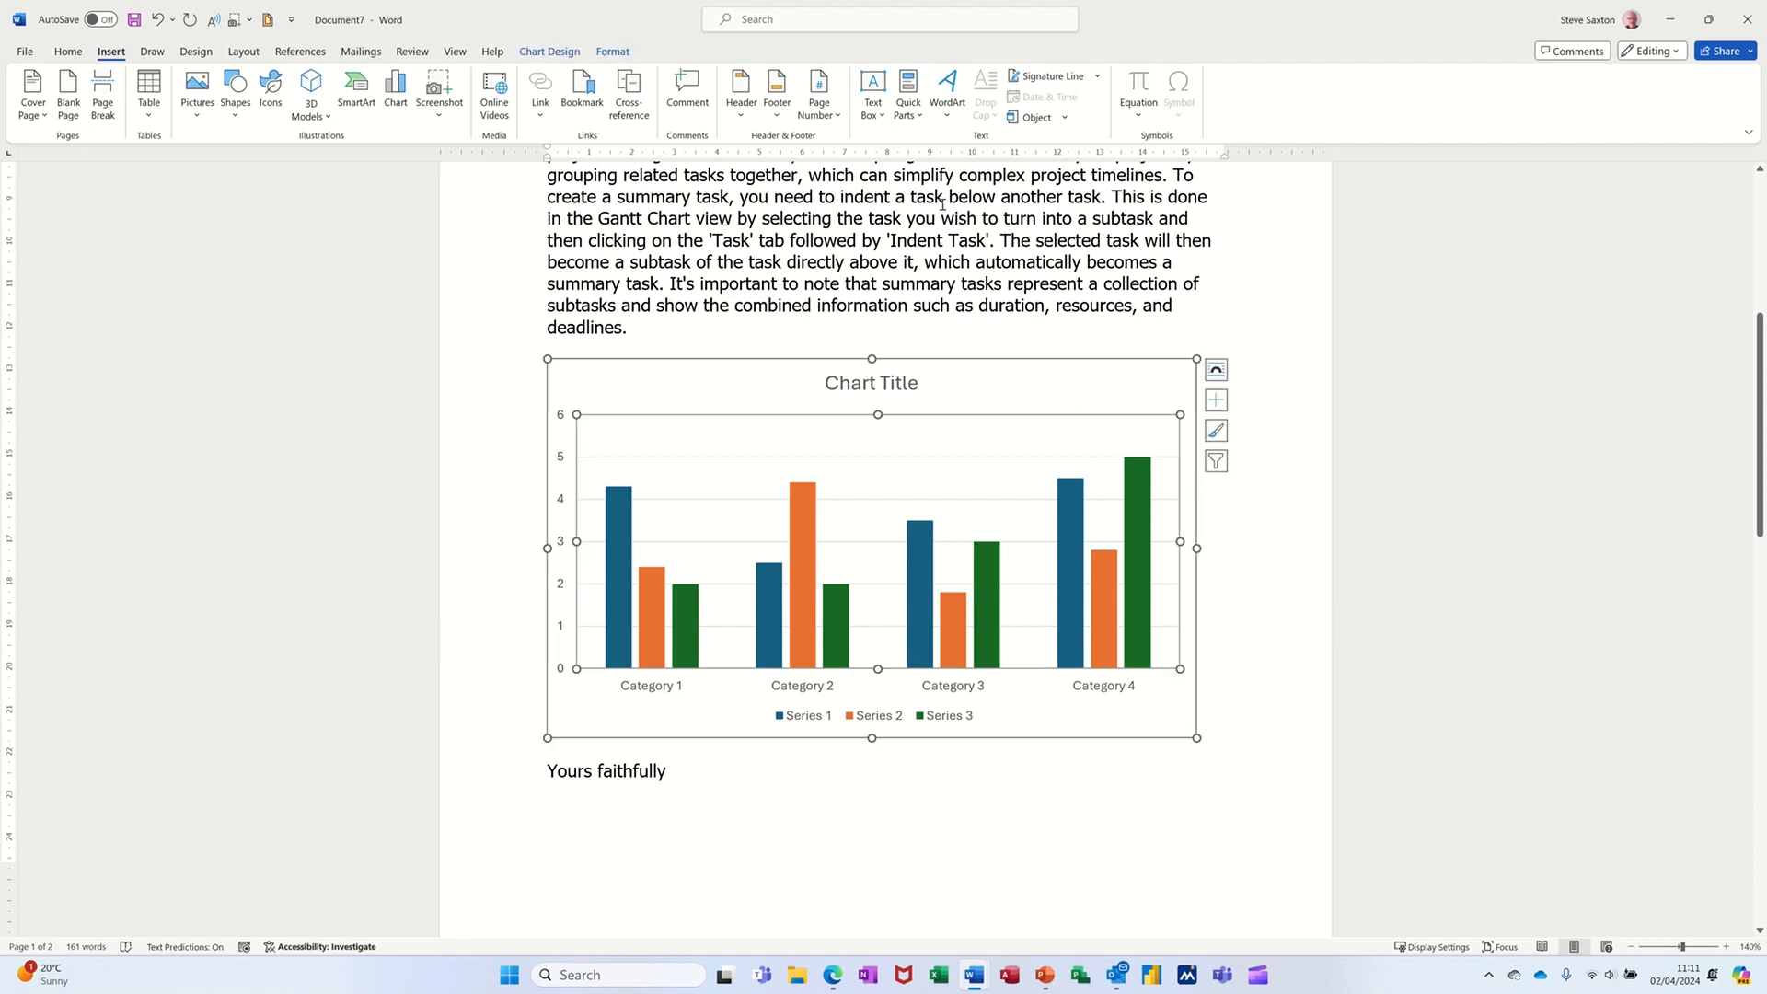
pyautogui.doubleClick(458, 227)
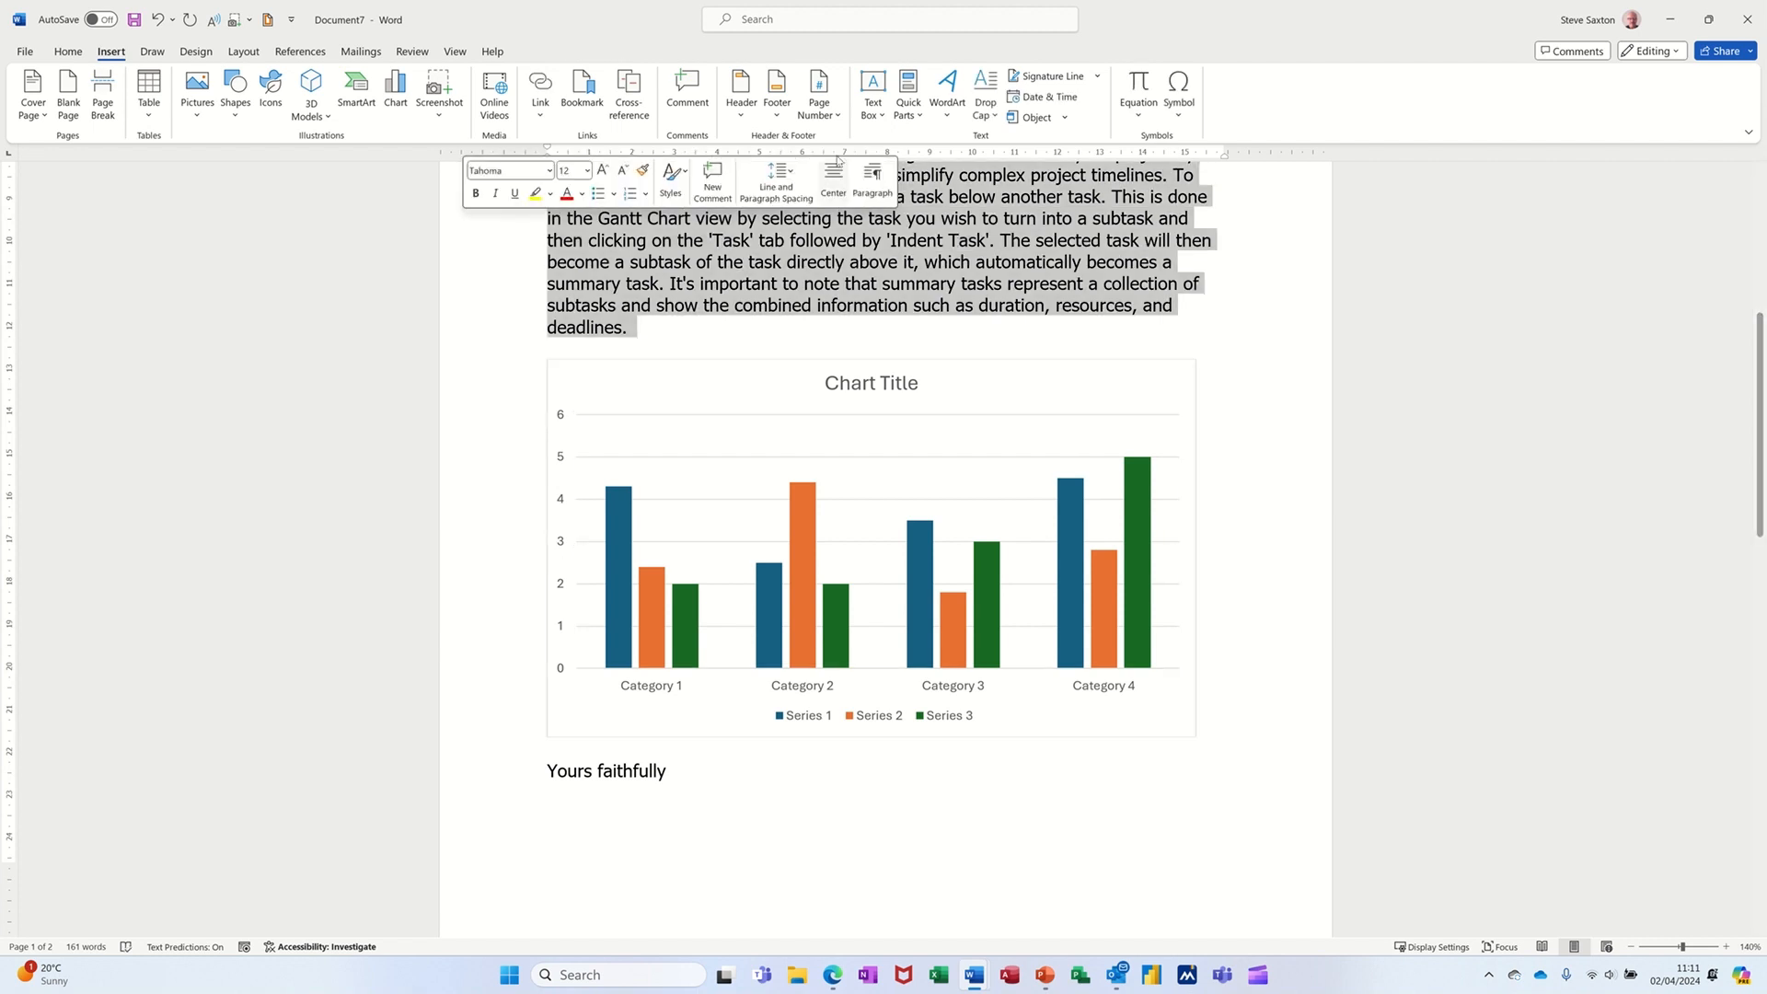
pyautogui.click(910, 114)
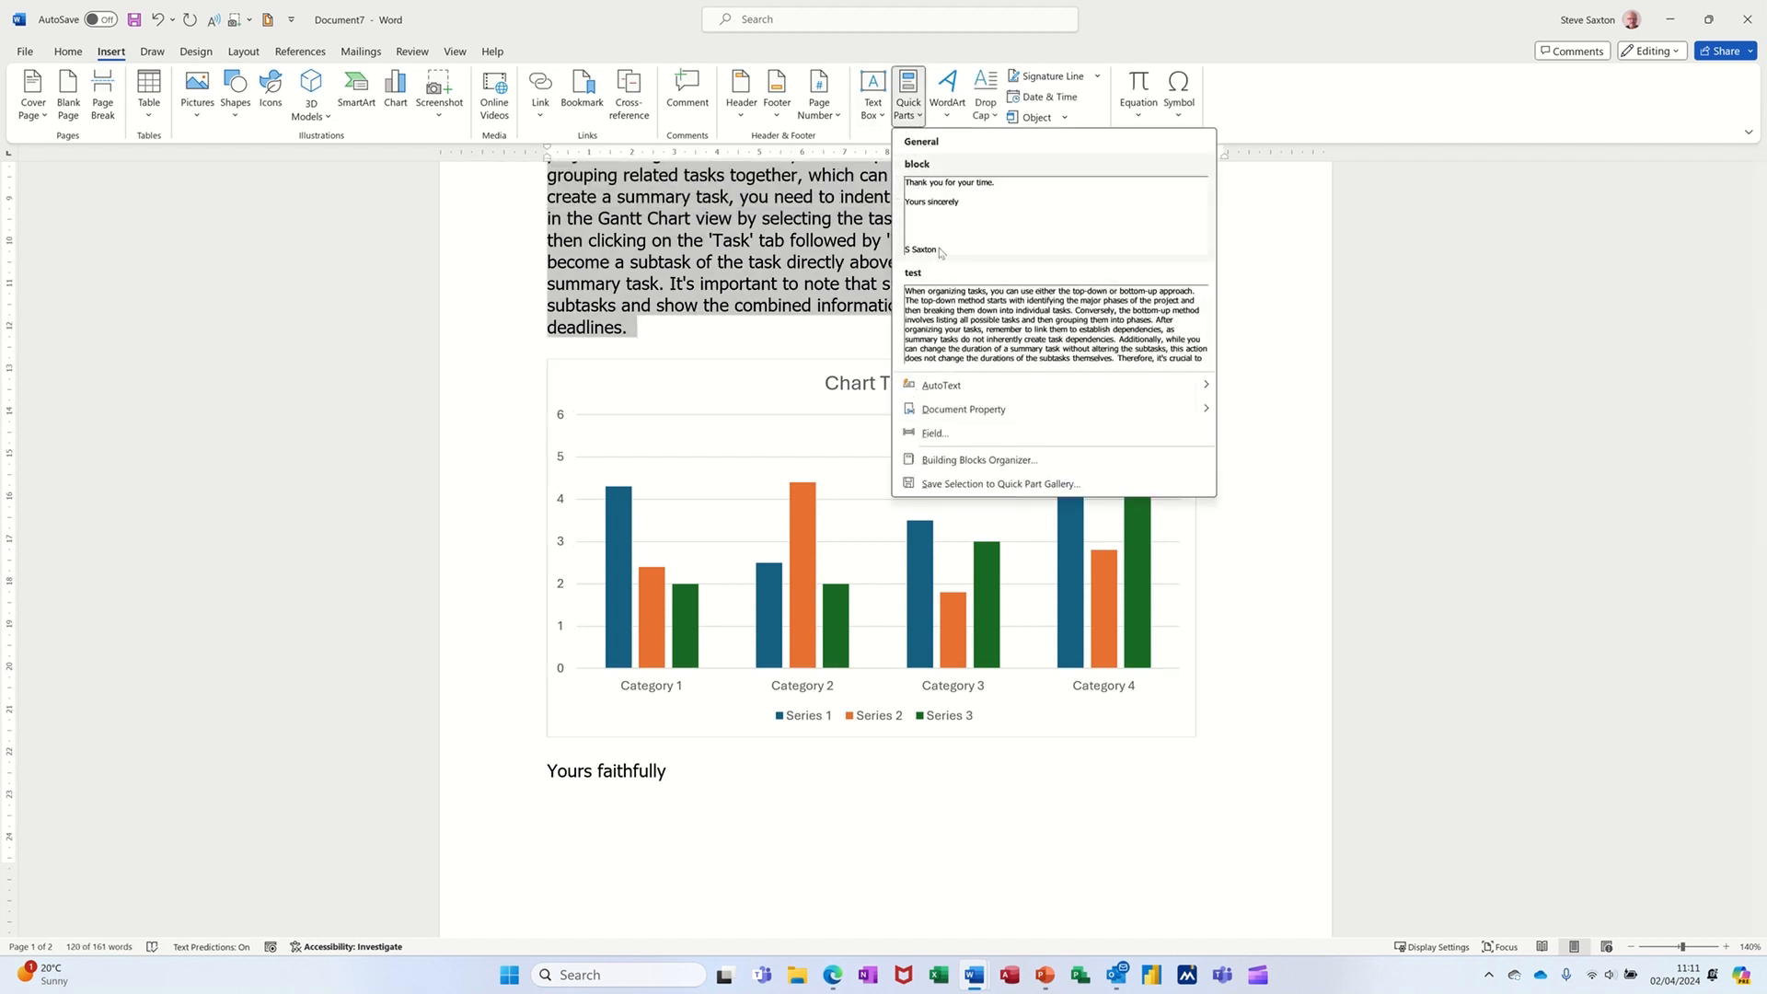
pyautogui.click(943, 485)
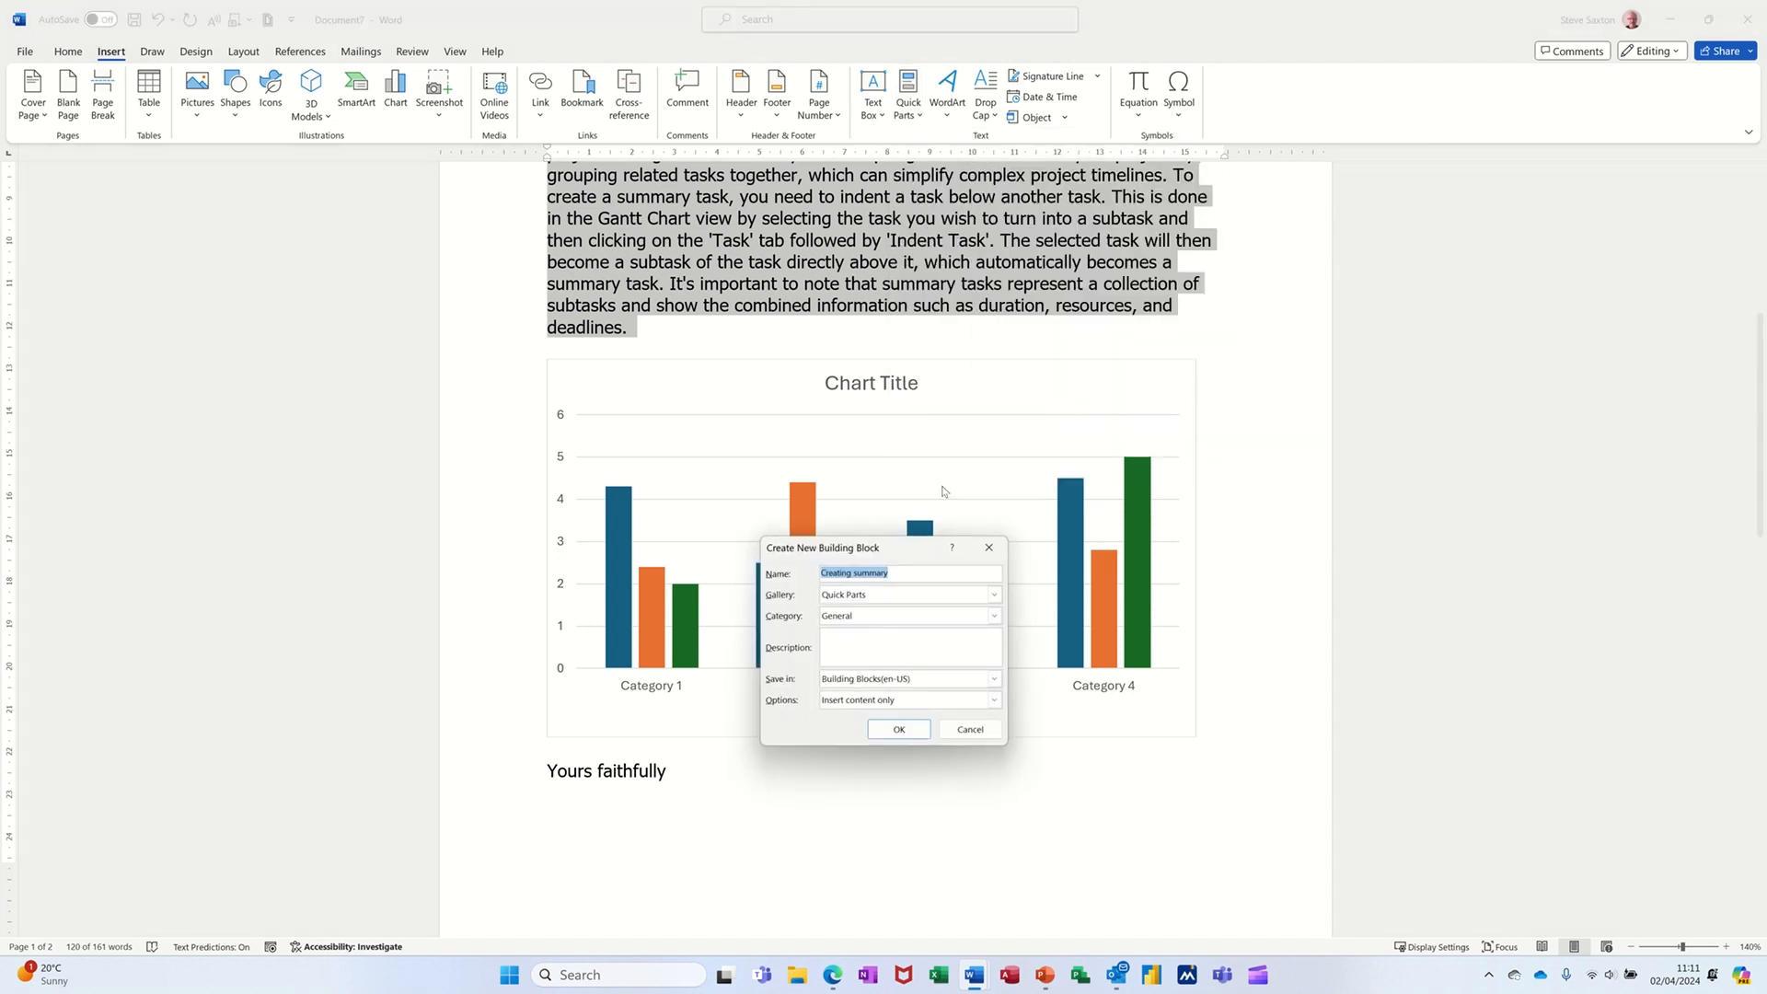
pyautogui.click(879, 602)
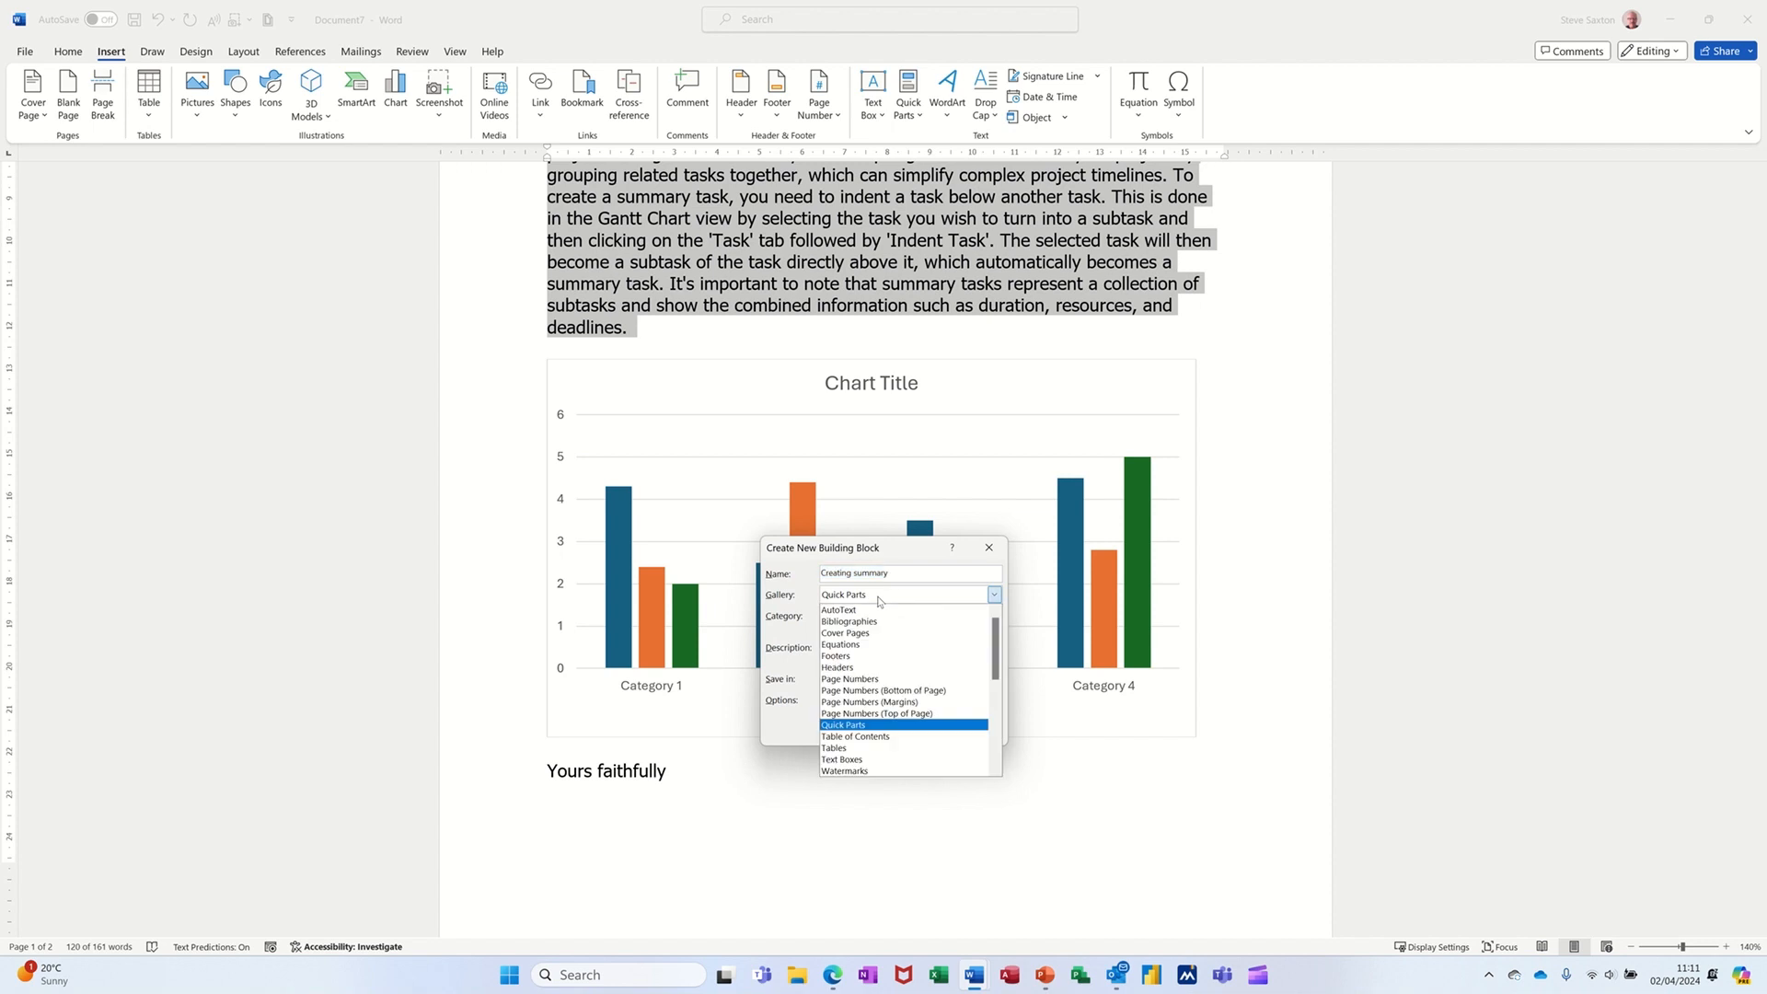
pyautogui.click(874, 612)
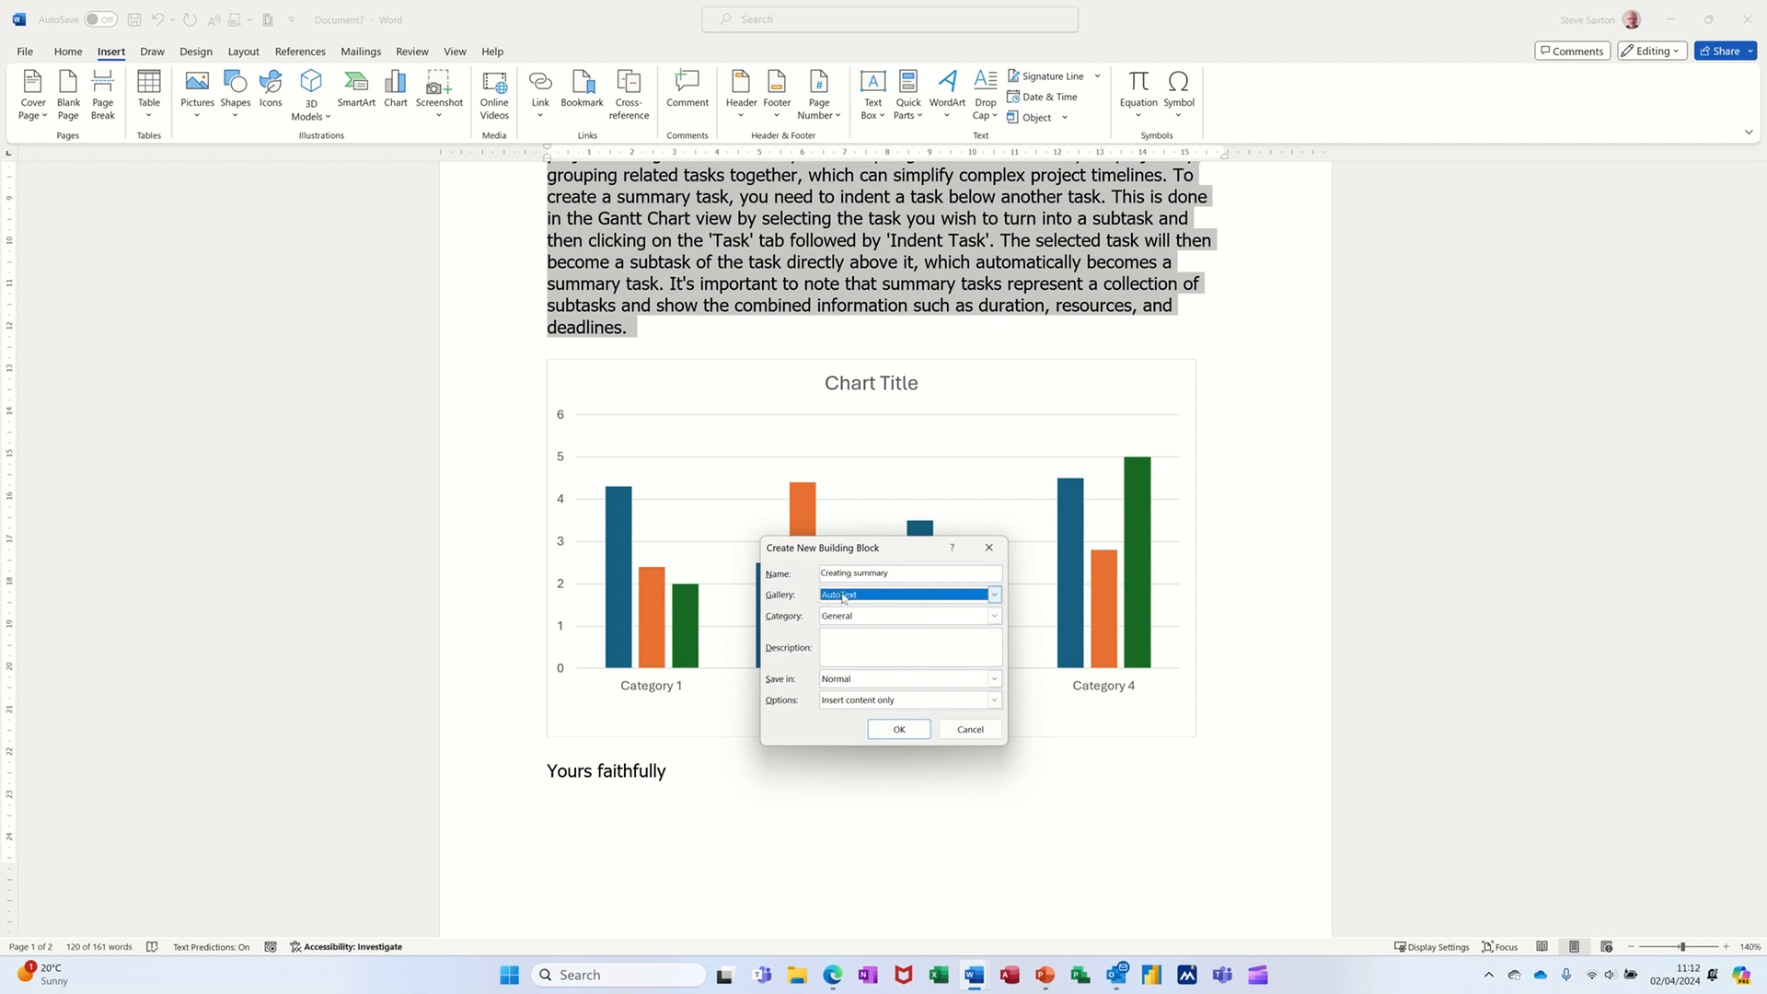
pyautogui.click(983, 729)
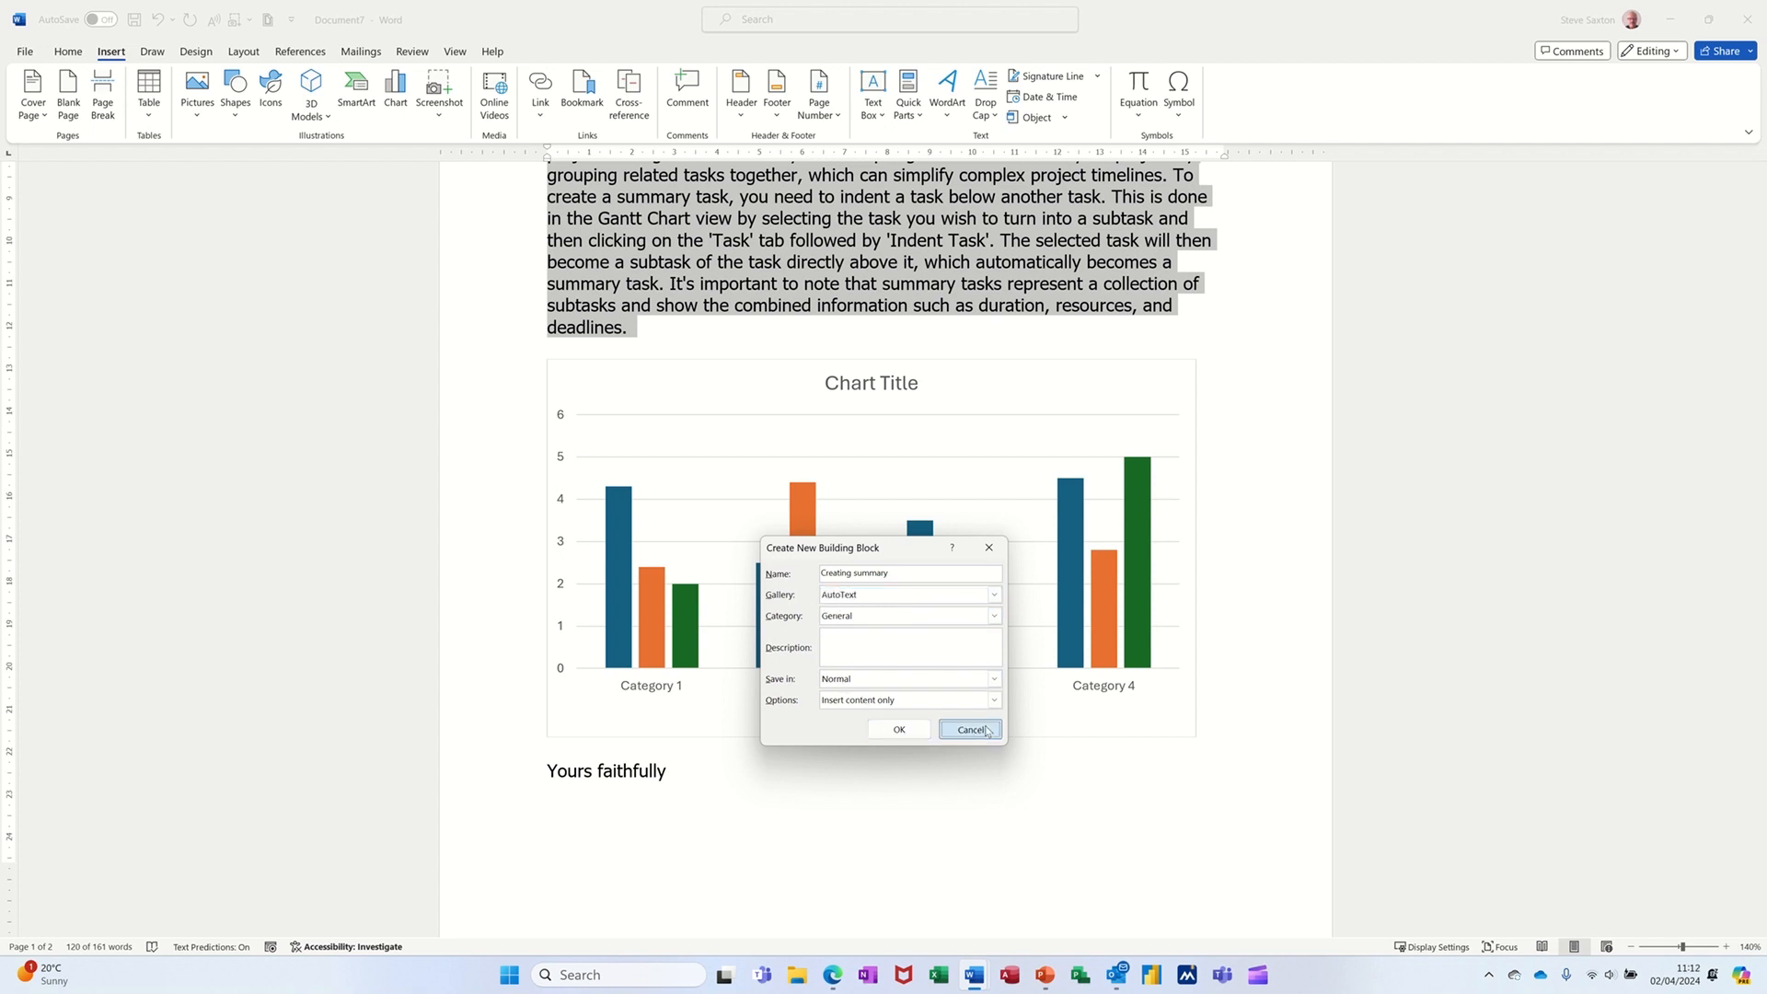
pyautogui.click(792, 328)
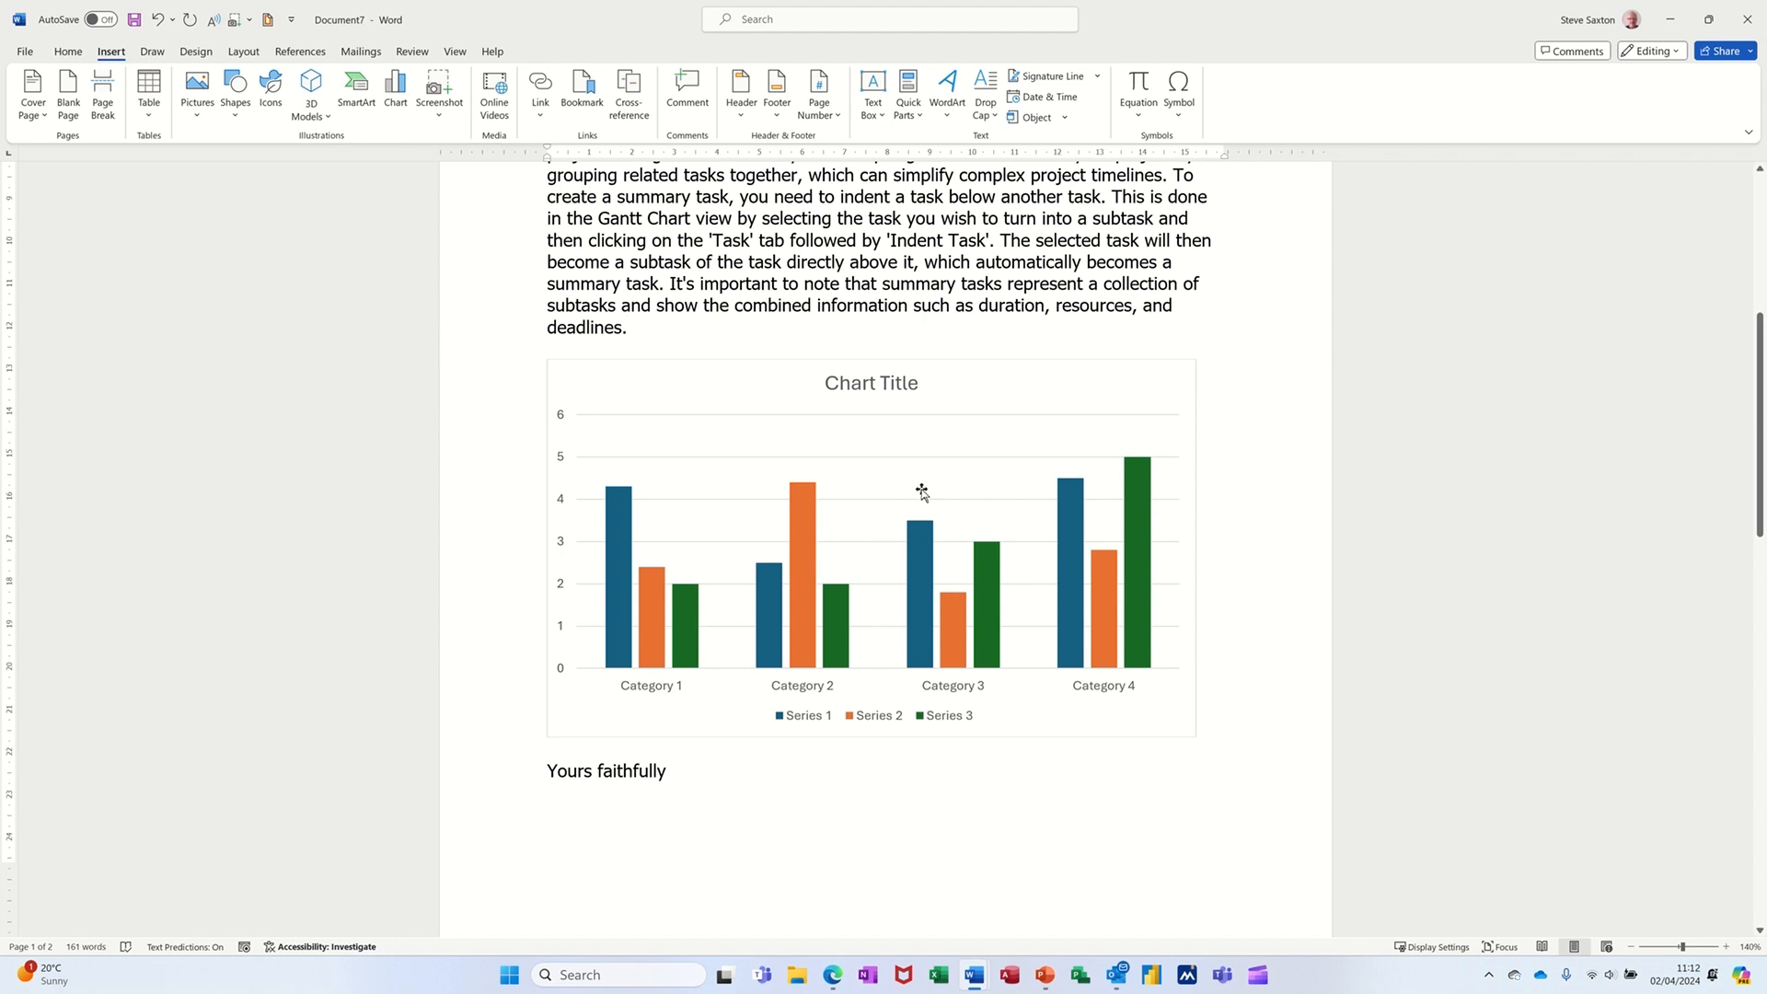
pyautogui.click(977, 381)
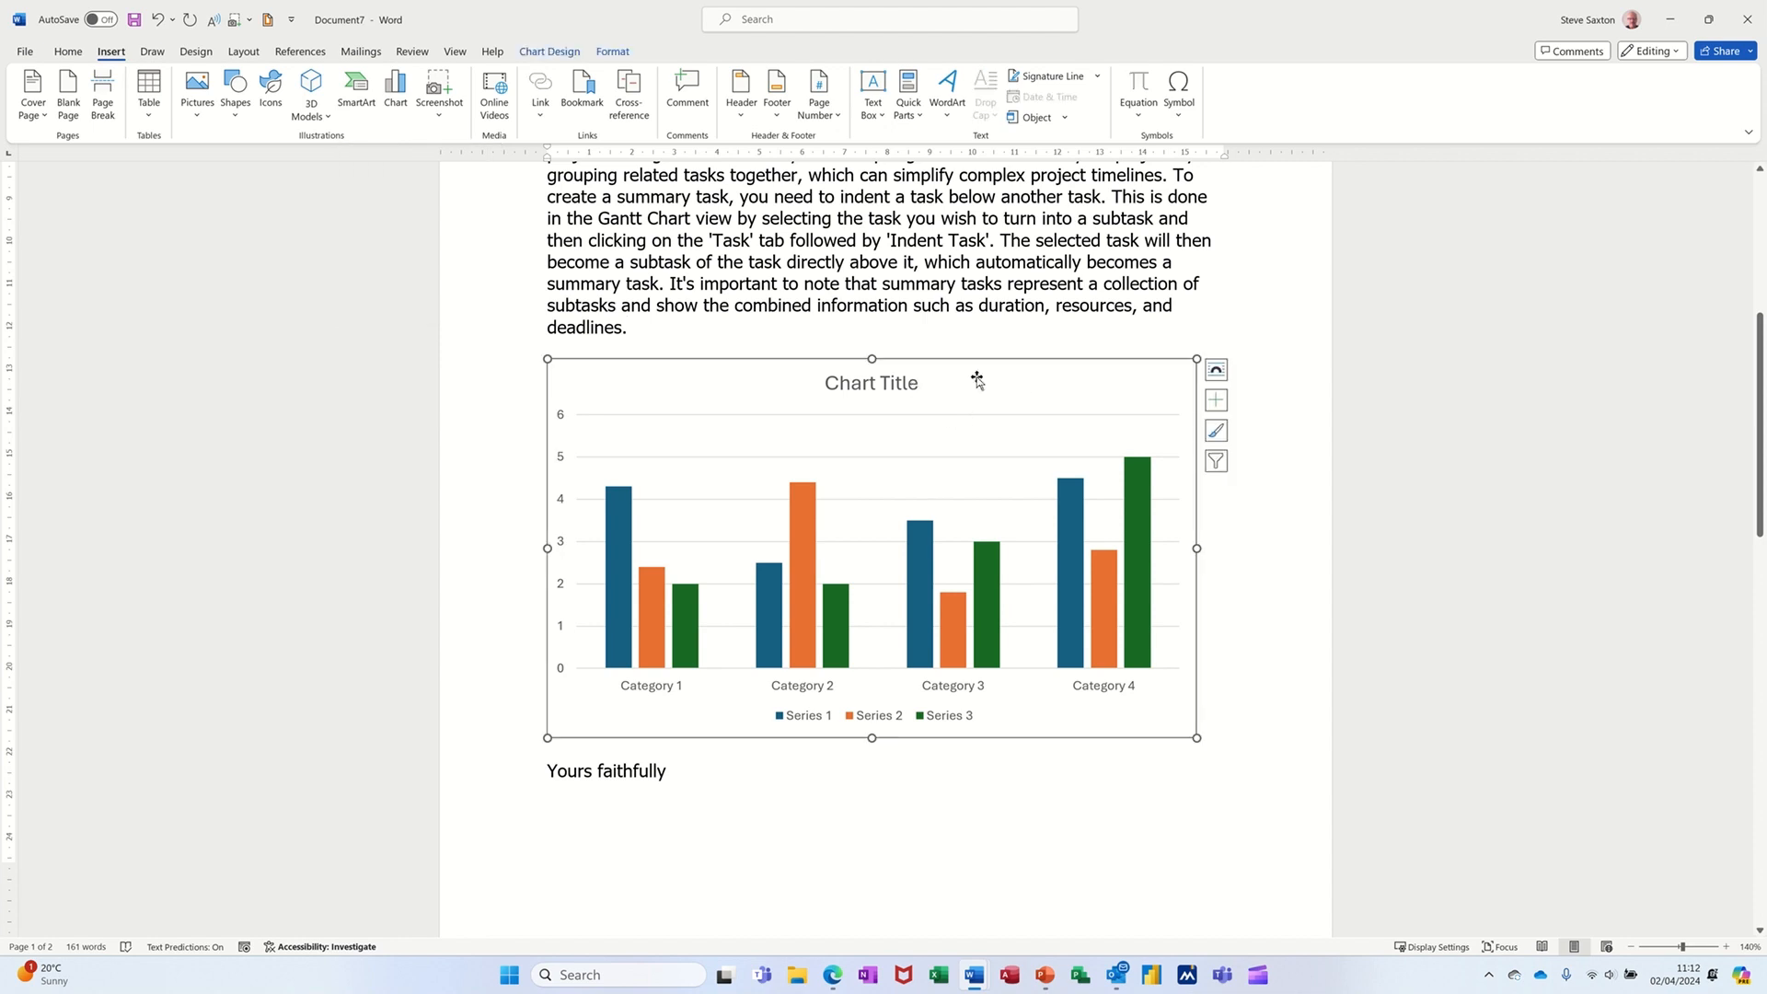
pyautogui.scroll(5, 977, 381)
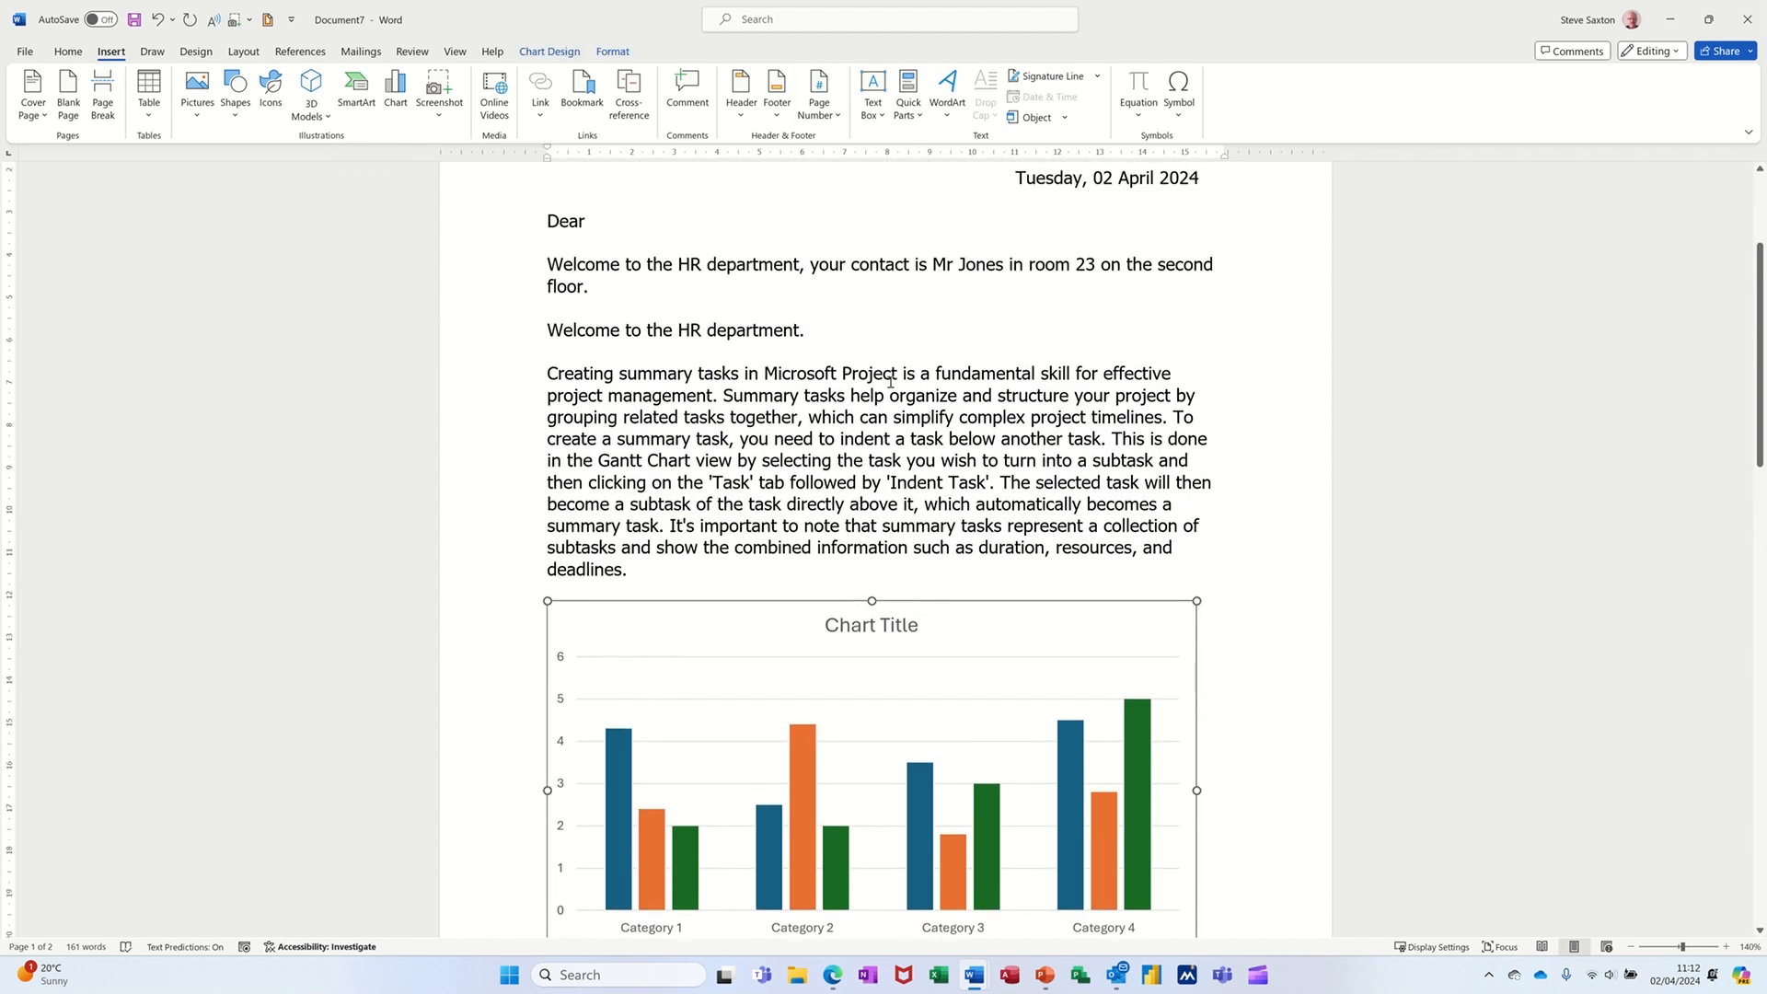